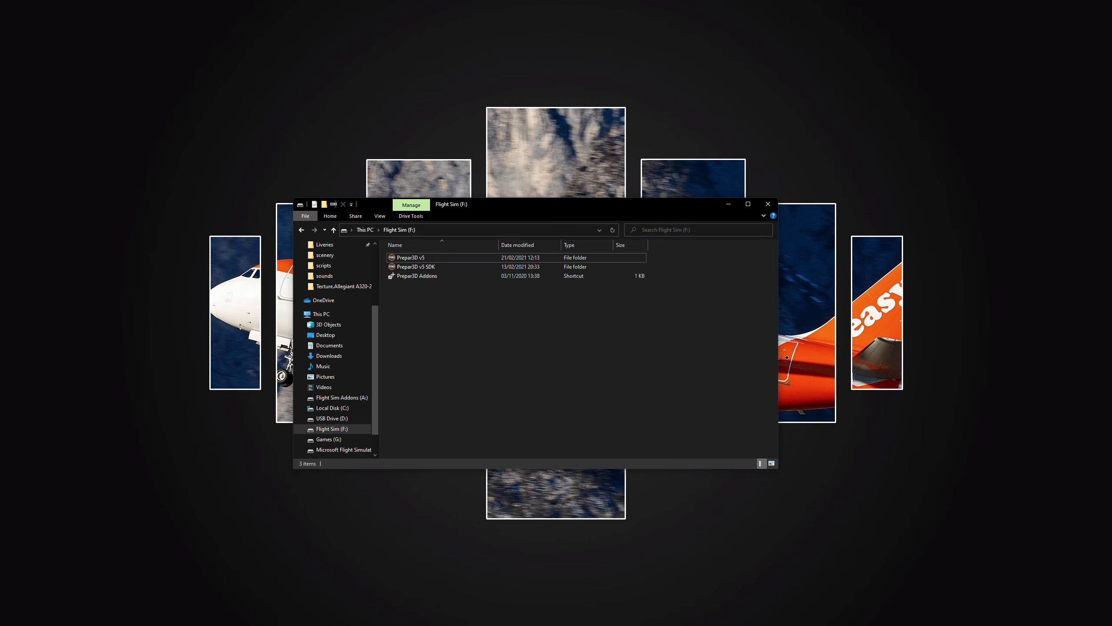
# Step: Open the Prepar3D v5 Add-ons folder in Documents and display its full path
pyautogui.click(335, 266)
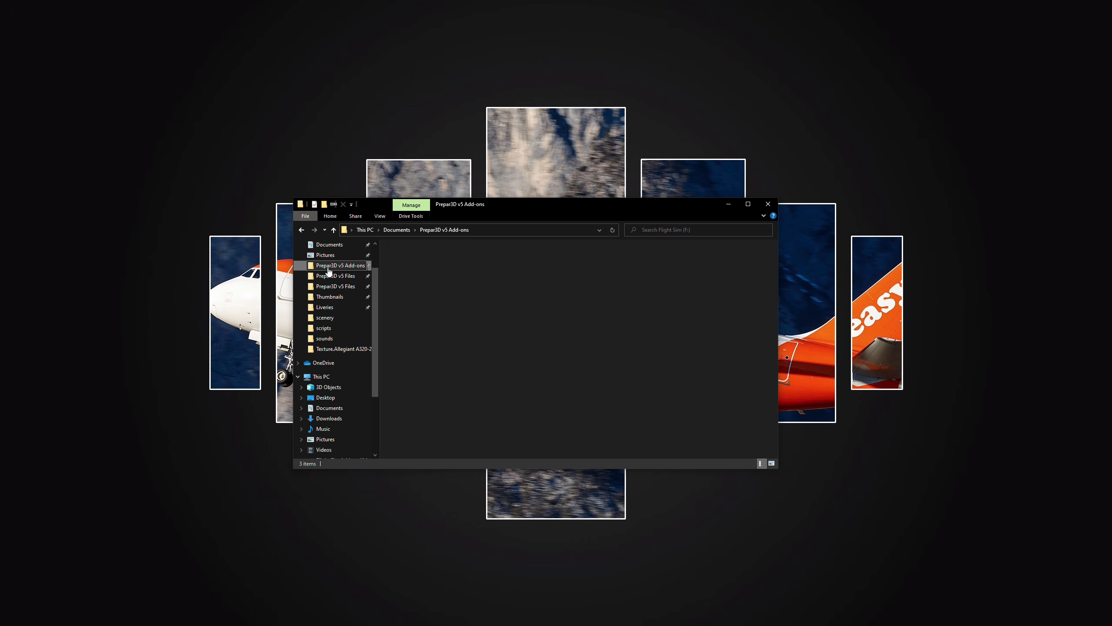
pyautogui.click(497, 229)
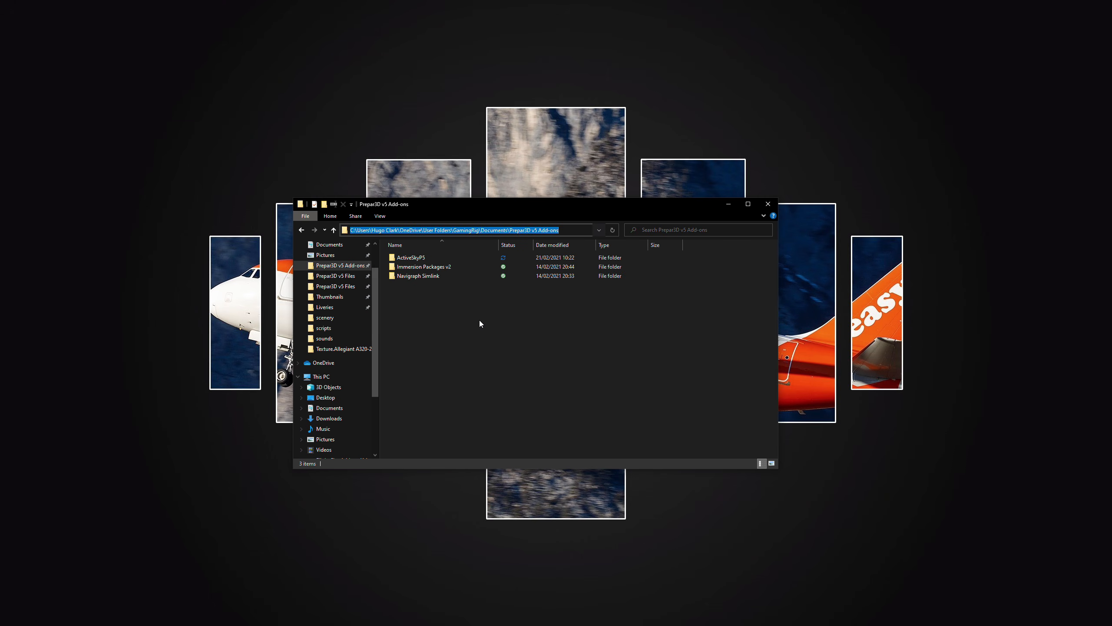
pyautogui.moveTo(371, 230); pyautogui.dragTo(579, 233)
pyautogui.click(558, 354)
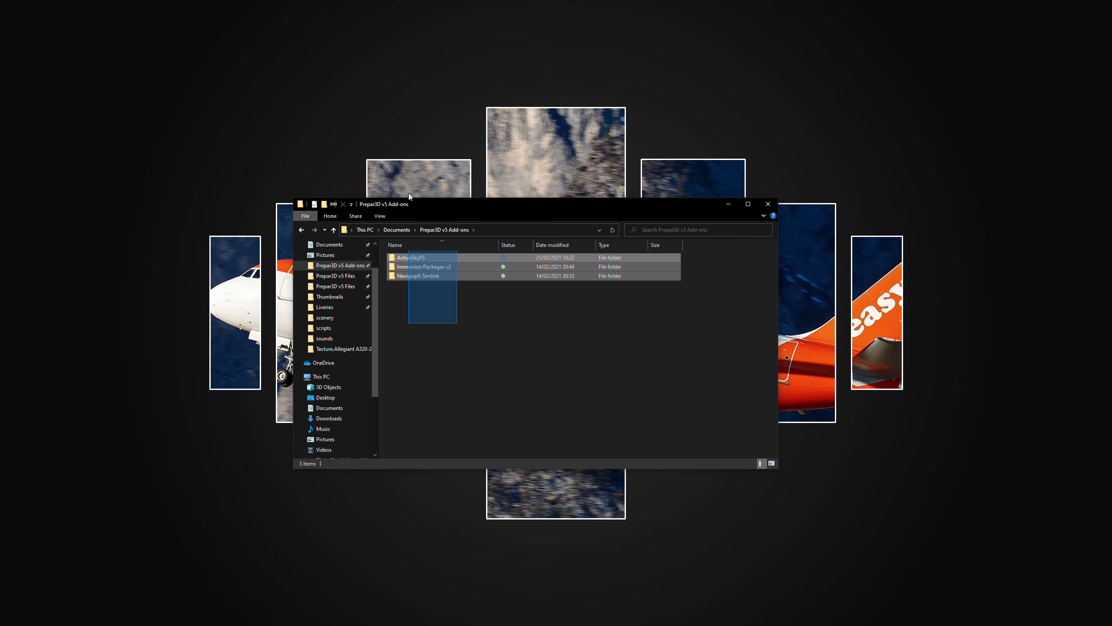
# Step: Create a folder named Addons on the Flight Sim (F:) drive
pyautogui.scroll(-3, 339, 379)
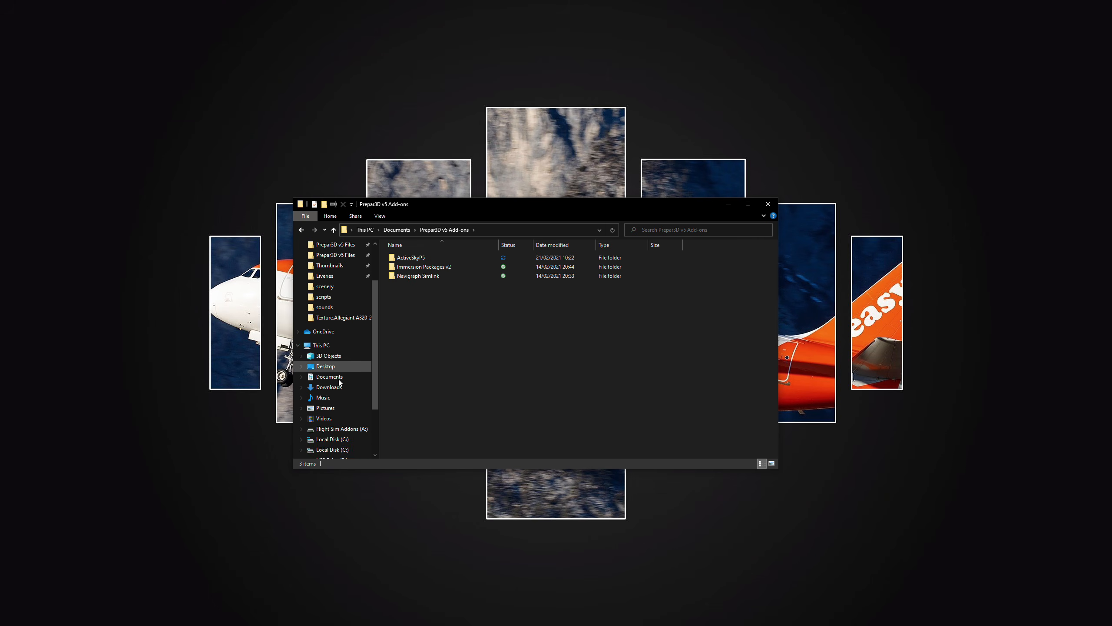
pyautogui.click(360, 409)
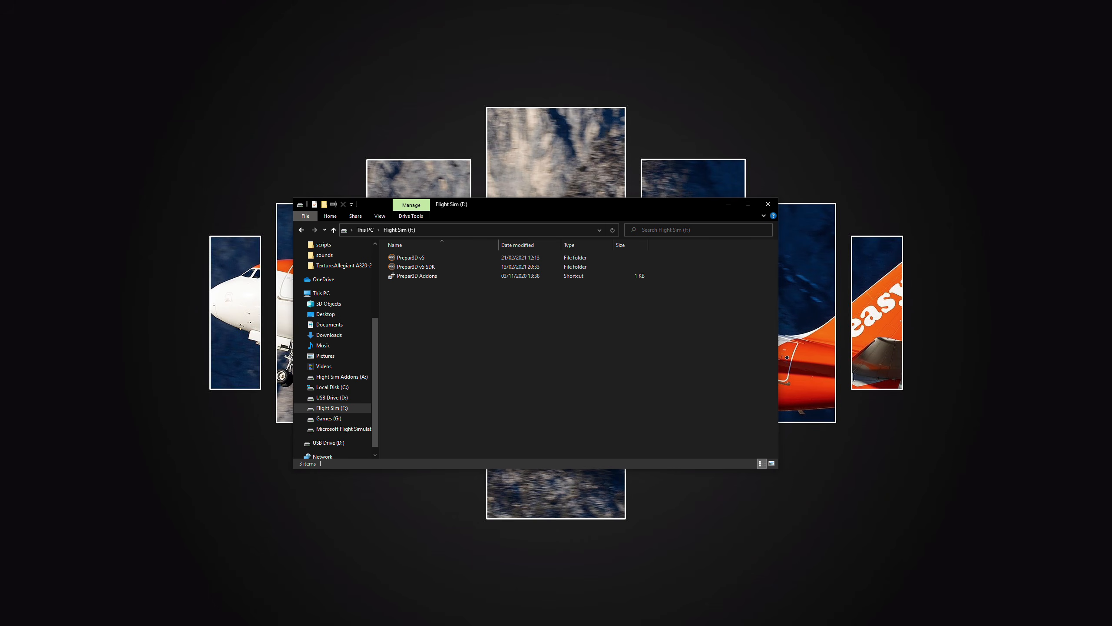
pyautogui.rightClick(396, 363)
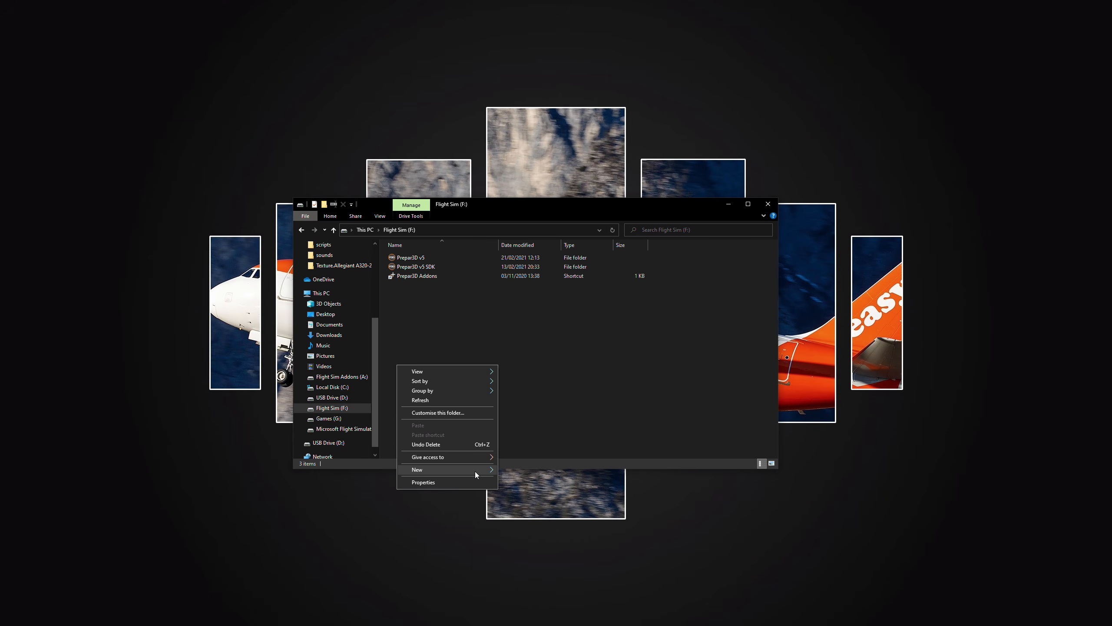
pyautogui.click(514, 470)
pyautogui.write('Add')
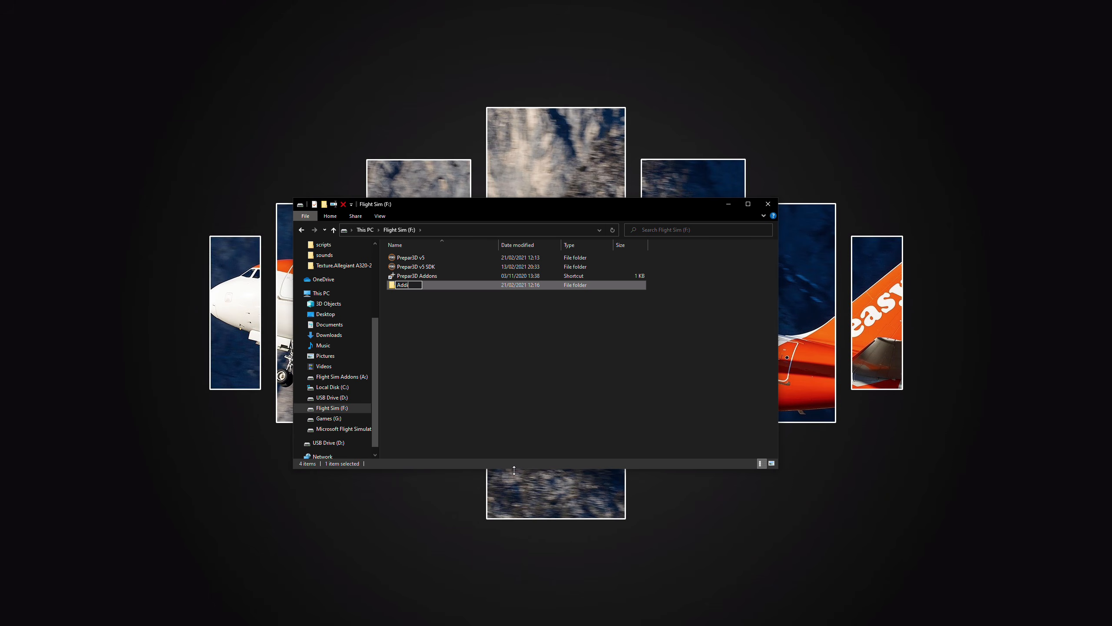
pyautogui.write('ons')
pyautogui.press('Return')
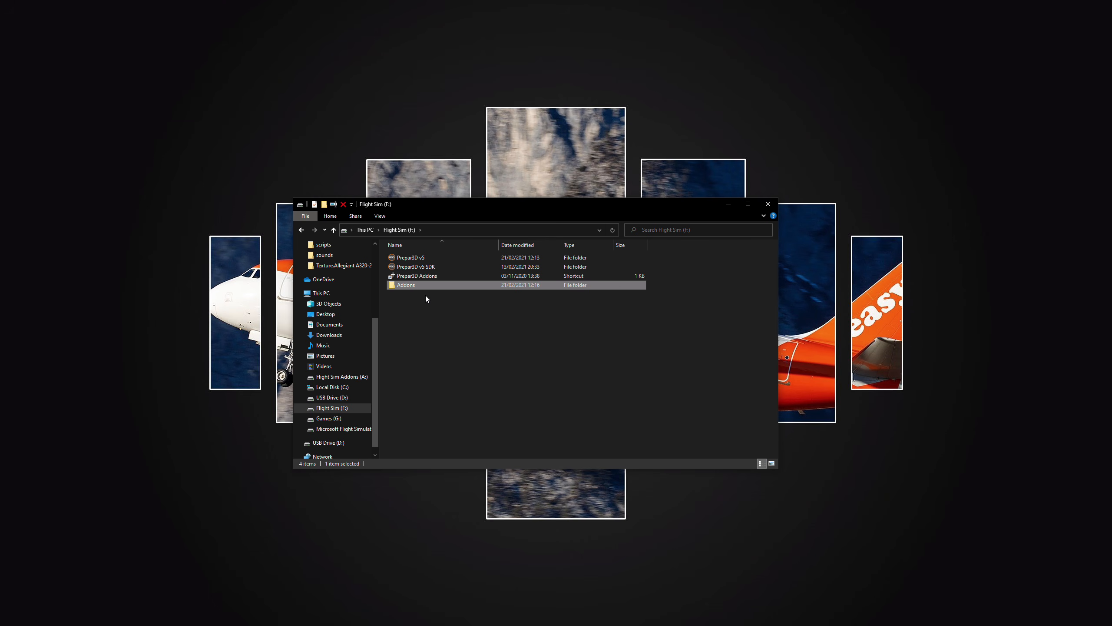
# Step: Create a folder named Airports inside the Addons folder
pyautogui.doubleClick(411, 288)
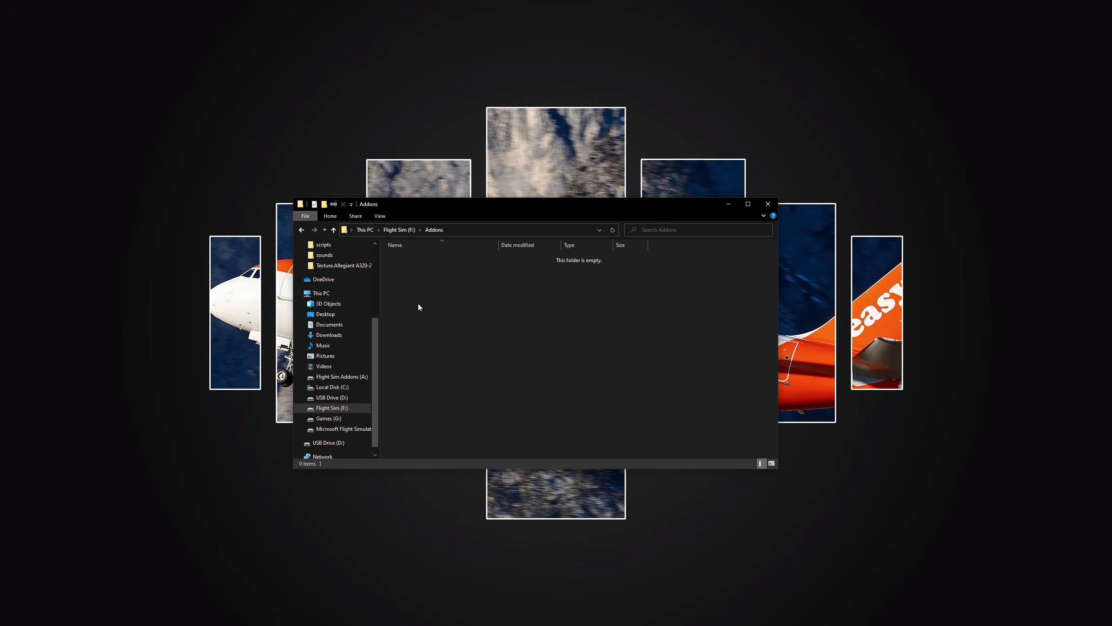
pyautogui.rightClick(470, 287)
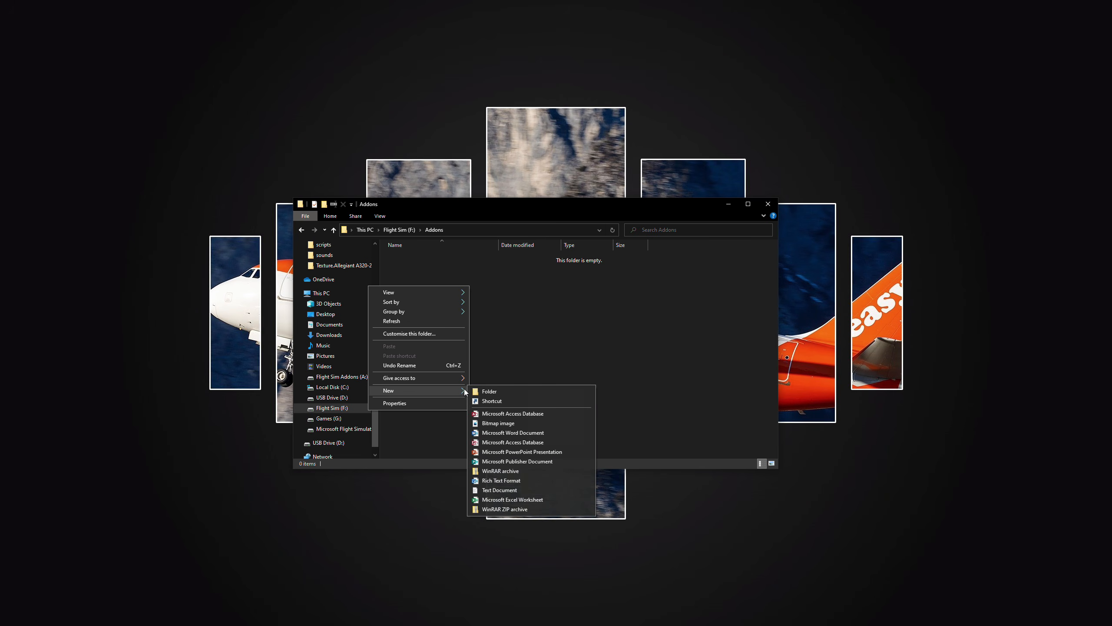
pyautogui.click(484, 392)
pyautogui.write('Airports')
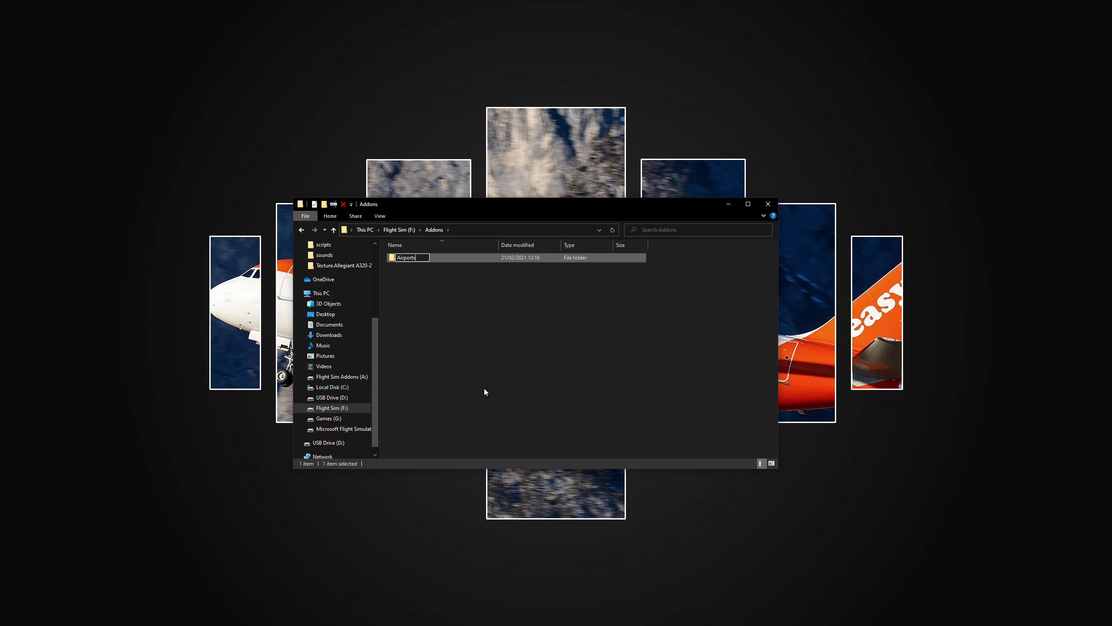
pyautogui.press('Return')
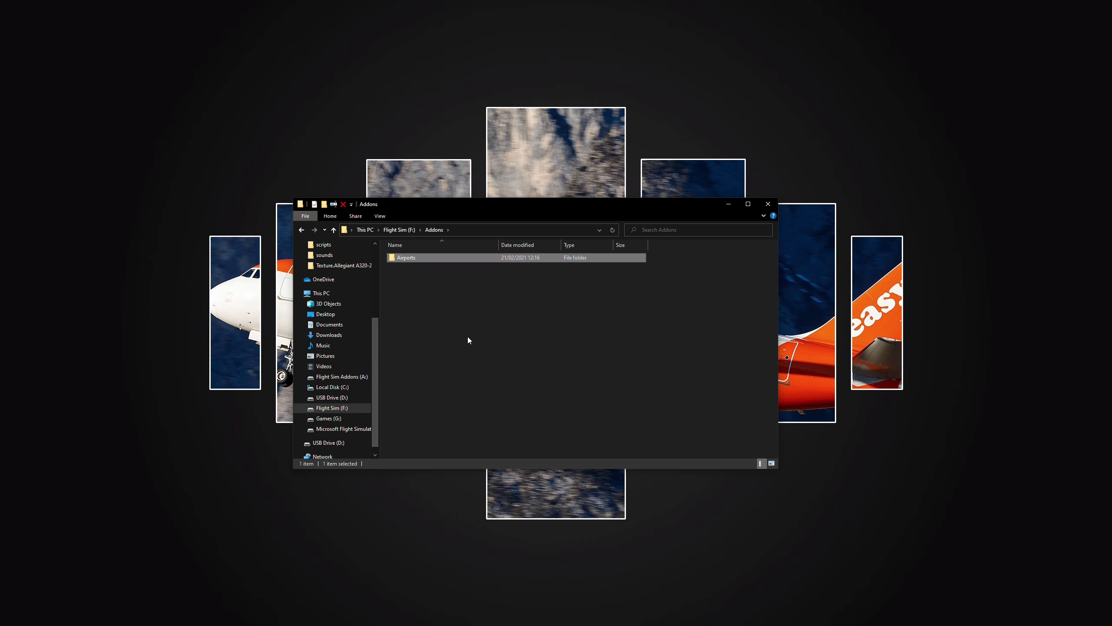
# Step: Create a folder named MHRO - Roatan inside the Airports folder
pyautogui.click(424, 265)
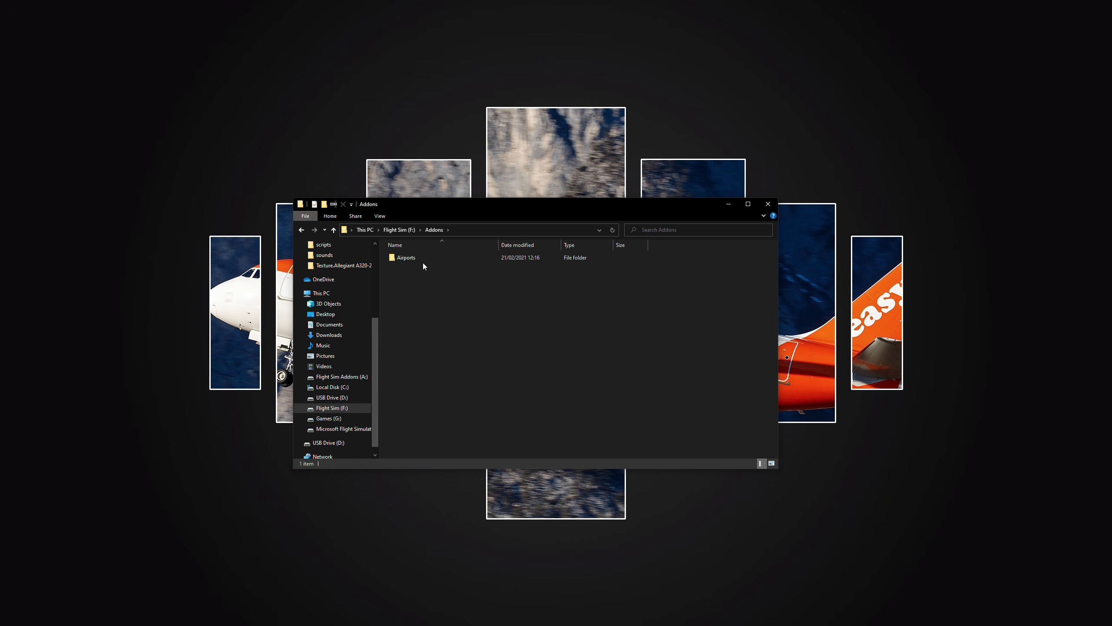
pyautogui.doubleClick(423, 257)
pyautogui.rightClick(454, 296)
pyautogui.click(467, 402)
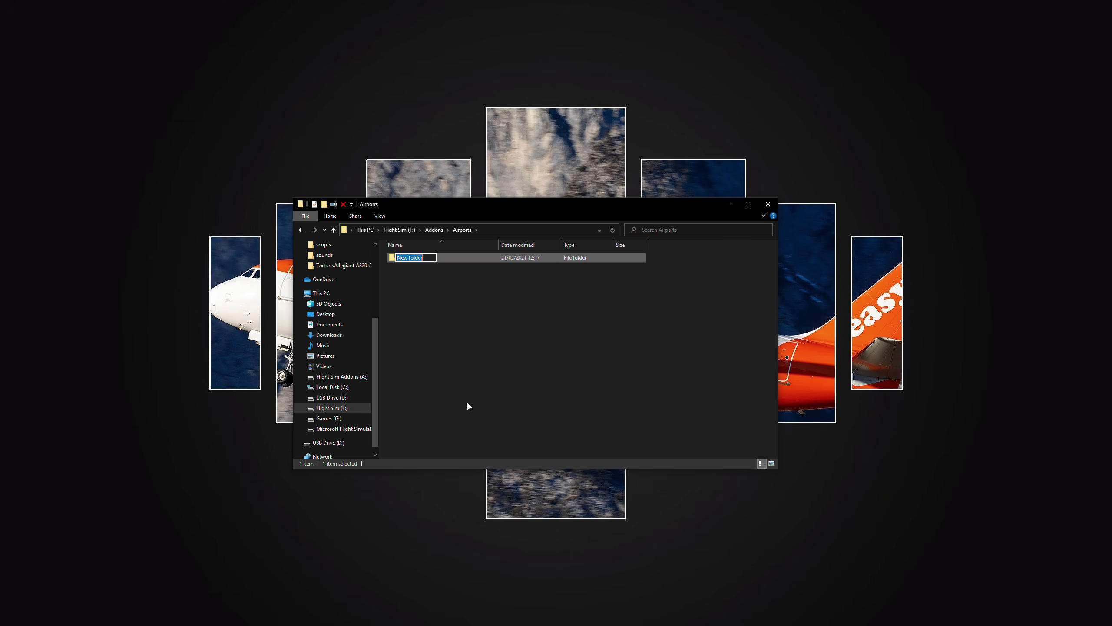
pyautogui.write('MHRO - Roatan')
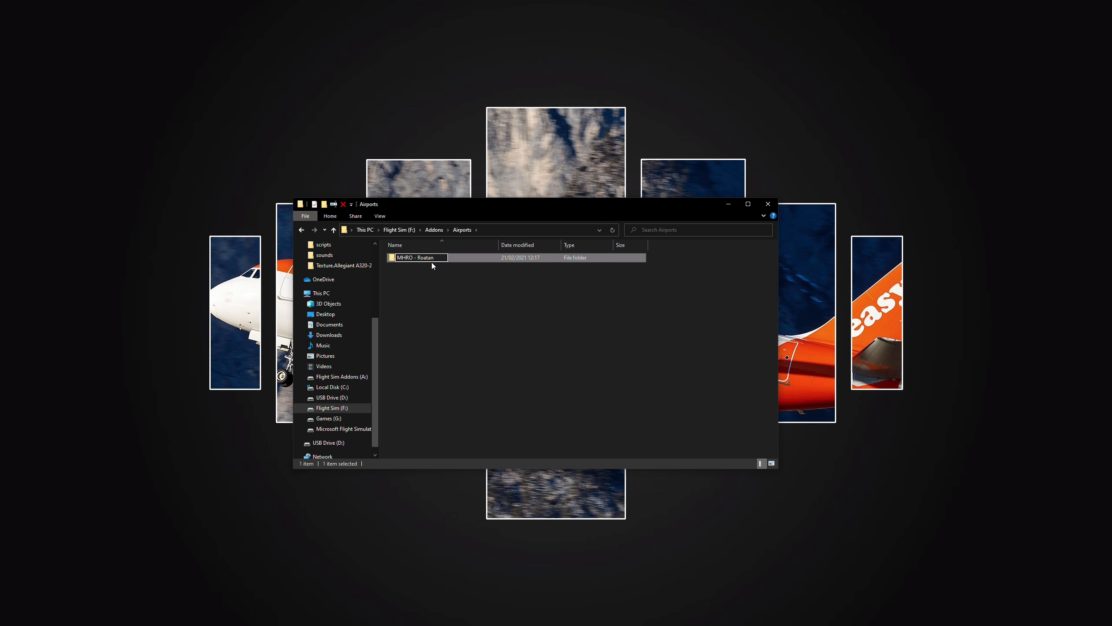
pyautogui.press('Return')
# Step: Open the MHRO - Roatan folder and check its full path
pyautogui.doubleClick(418, 257)
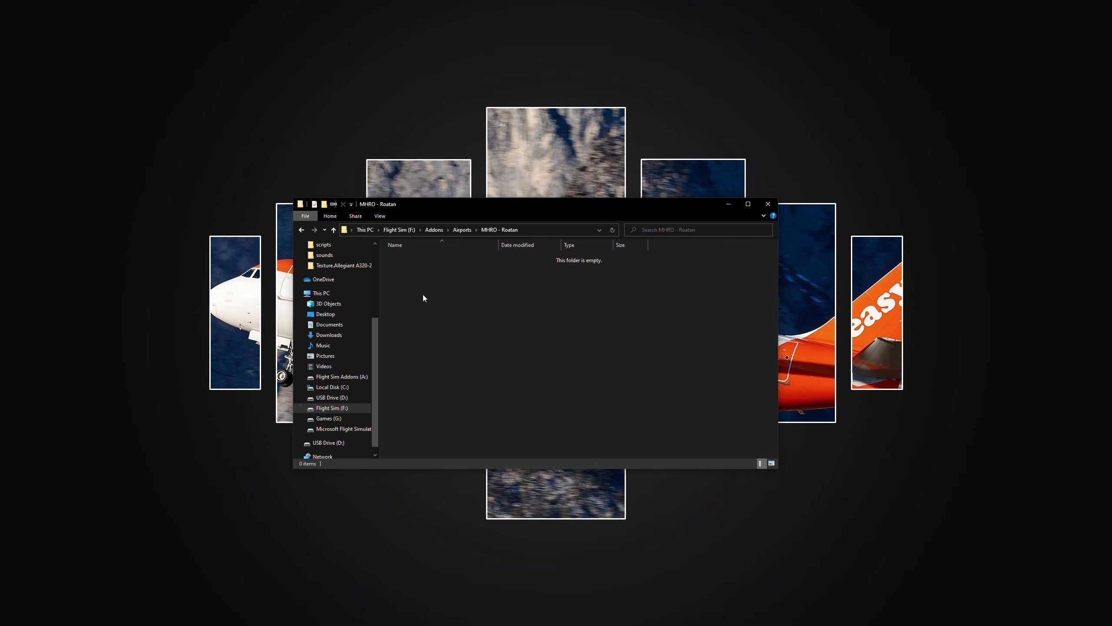
pyautogui.click(544, 230)
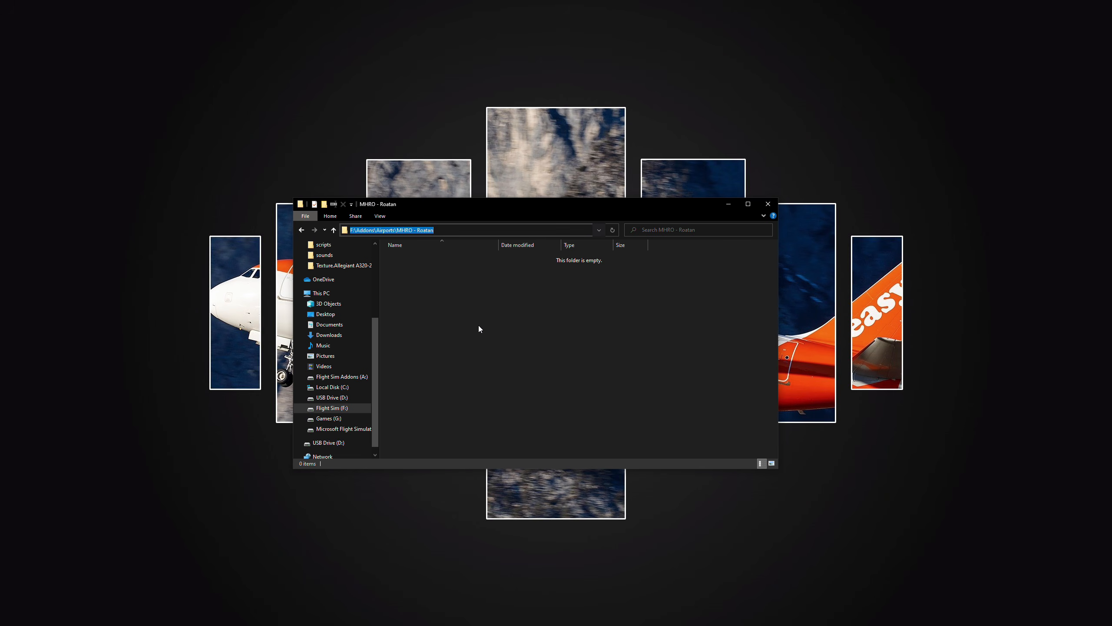
pyautogui.click(459, 355)
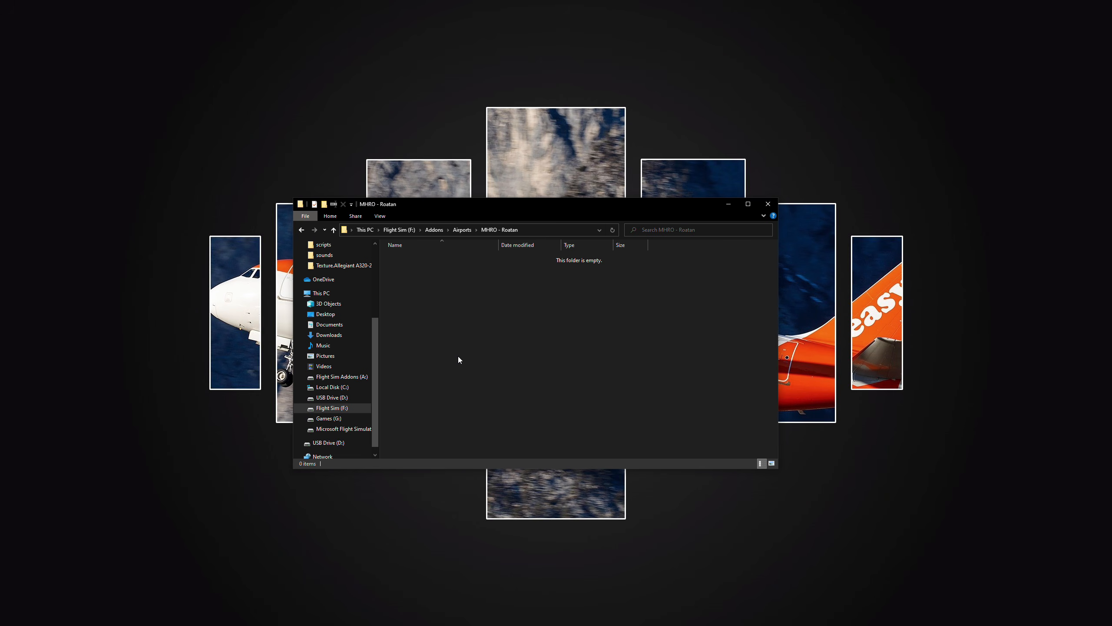
pyautogui.moveTo(443, 299); pyautogui.dragTo(481, 454)
pyautogui.click(547, 230)
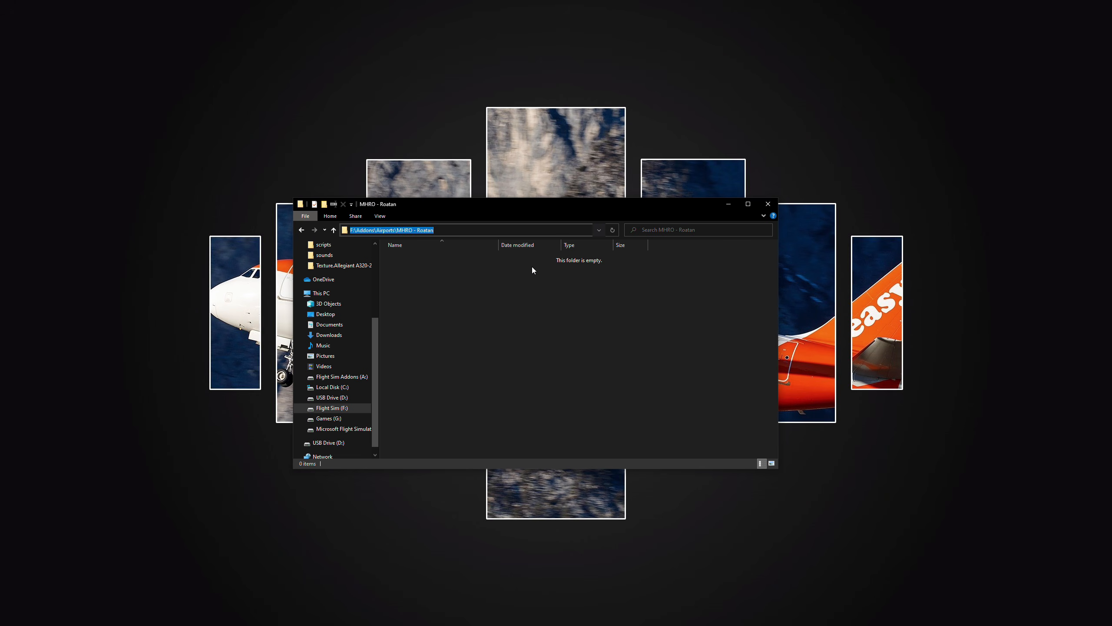
pyautogui.click(526, 280)
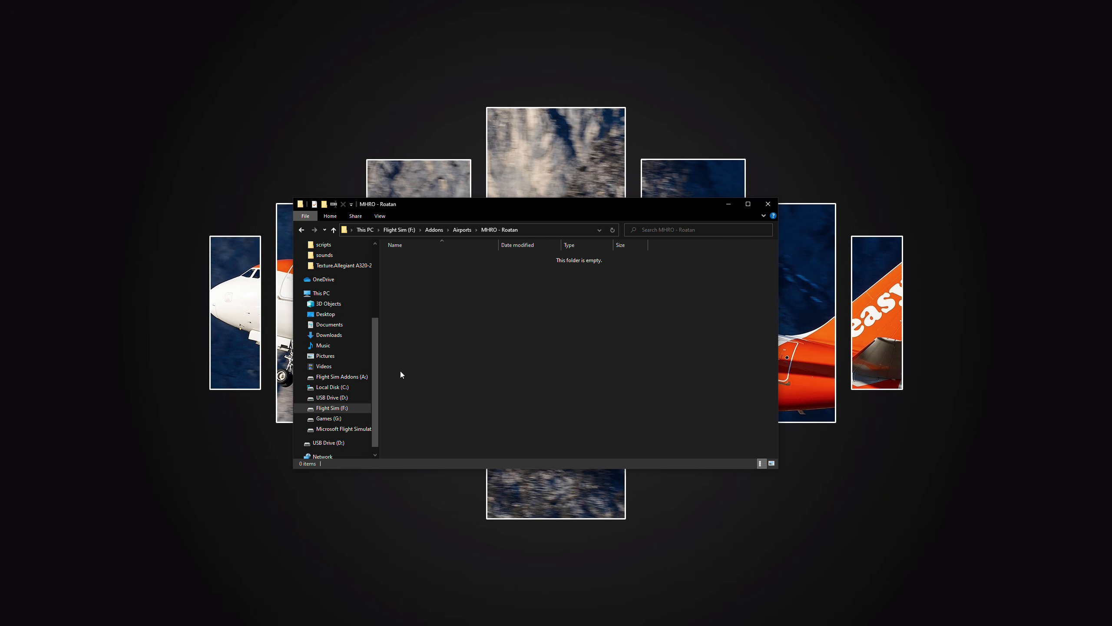
pyautogui.moveTo(518, 354); pyautogui.dragTo(480, 405)
pyautogui.moveTo(593, 427); pyautogui.dragTo(421, 5)
# Step: Move the Effects folder from the Prepar3D v5 folder on the Flight Sim (F:) drive to the desktop
pyautogui.click(365, 407)
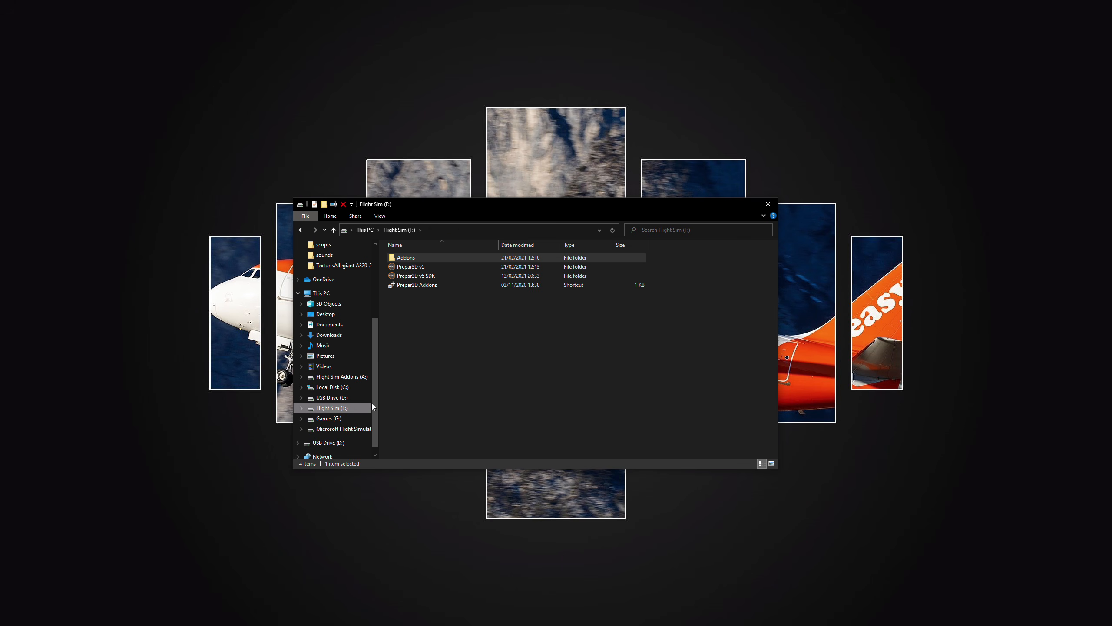
pyautogui.doubleClick(415, 269)
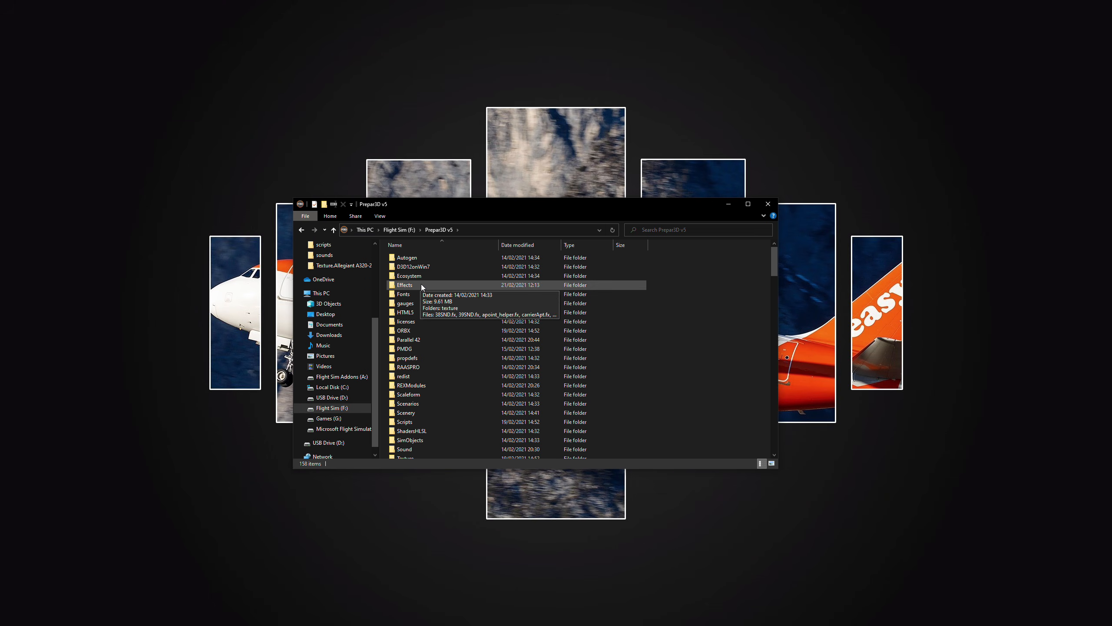
pyautogui.click(426, 284)
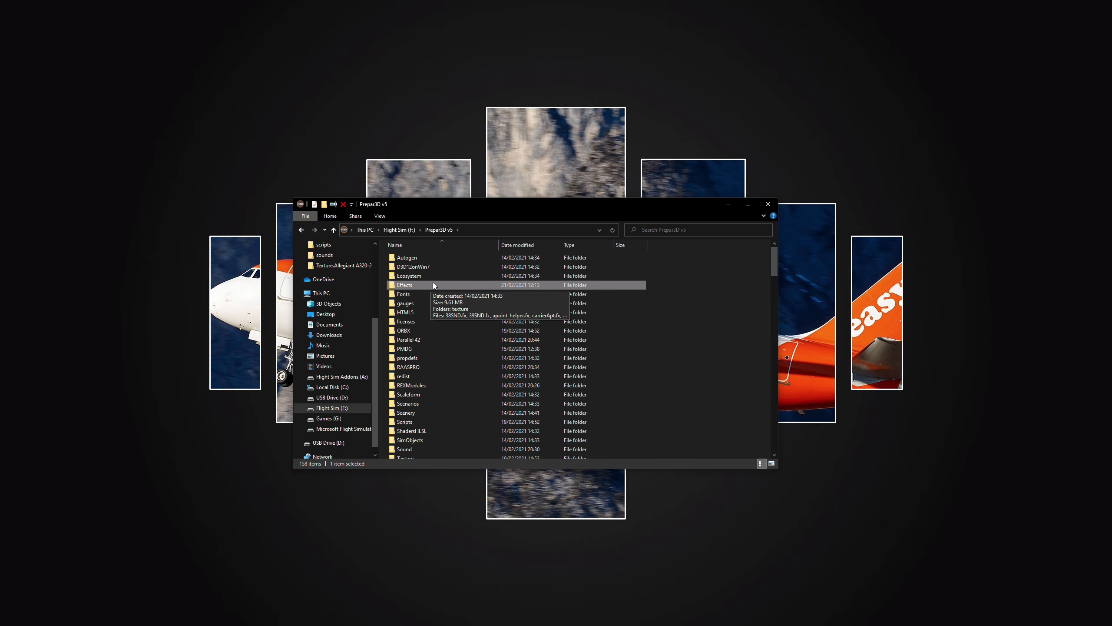
pyautogui.click(443, 117)
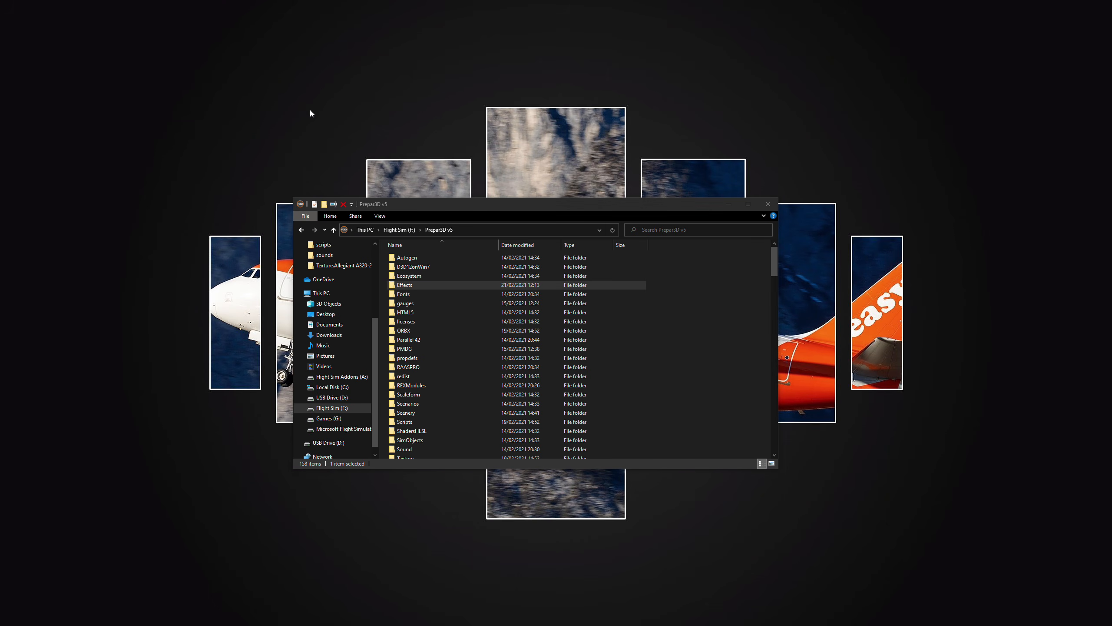
pyautogui.hotkey('ctrl', 'v')
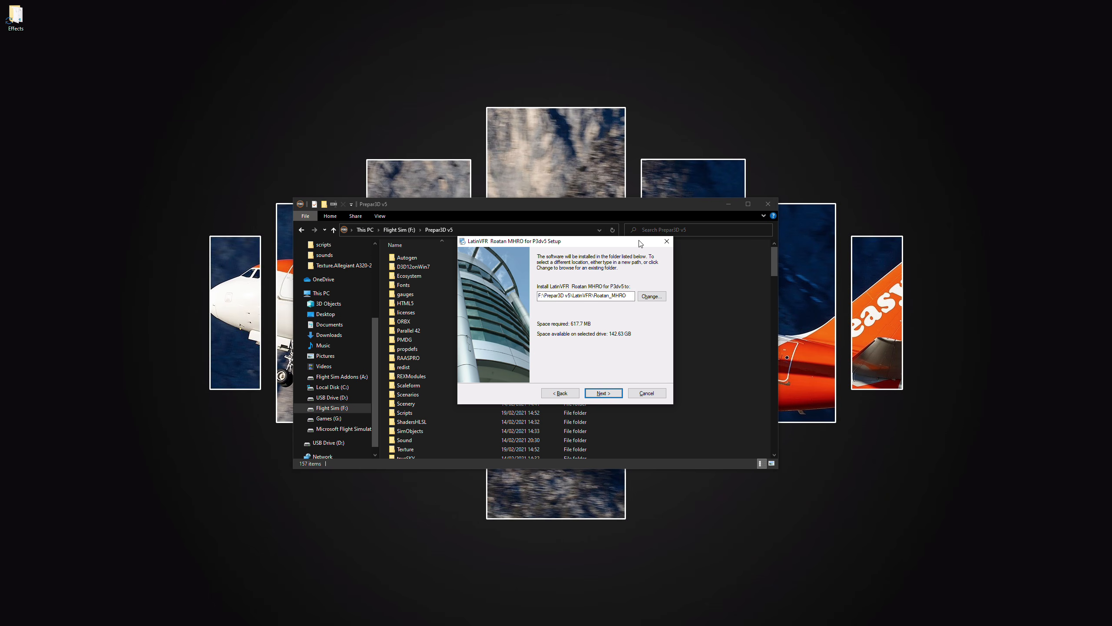
# Step: Go back to the MHRO - Roatan folder under Addons\Airports on the F: drive and copy its full path
pyautogui.moveTo(600, 245)
pyautogui.mouseDown()
pyautogui.moveTo(750, 250)
pyautogui.moveTo(628, 237)
pyautogui.moveTo(608, 248)
pyautogui.mouseUp()
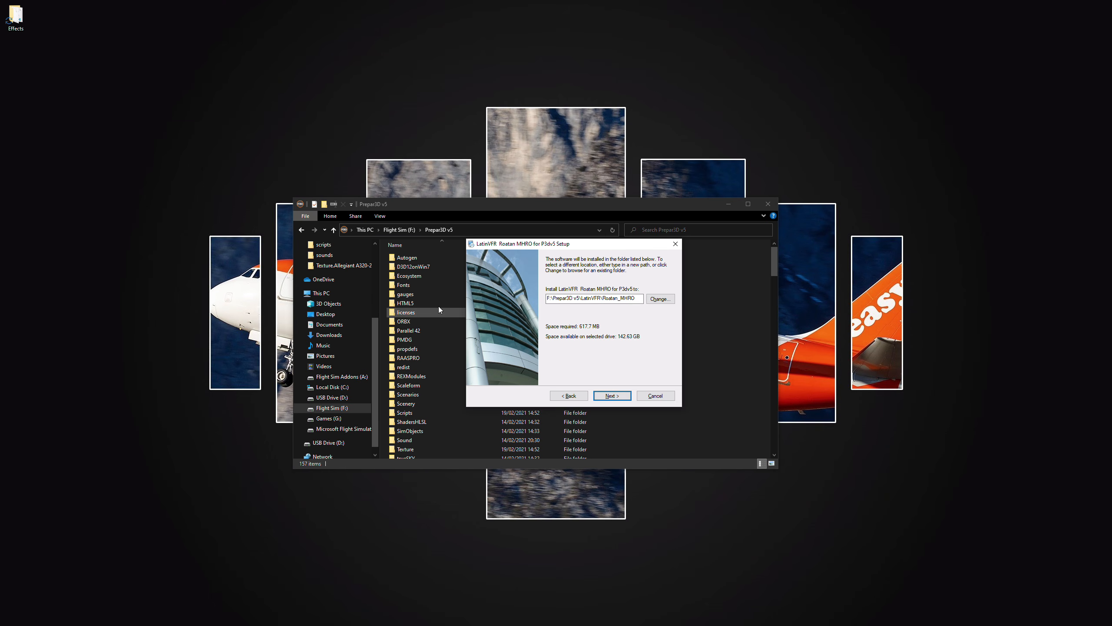
pyautogui.click(410, 231)
pyautogui.doubleClick(419, 257)
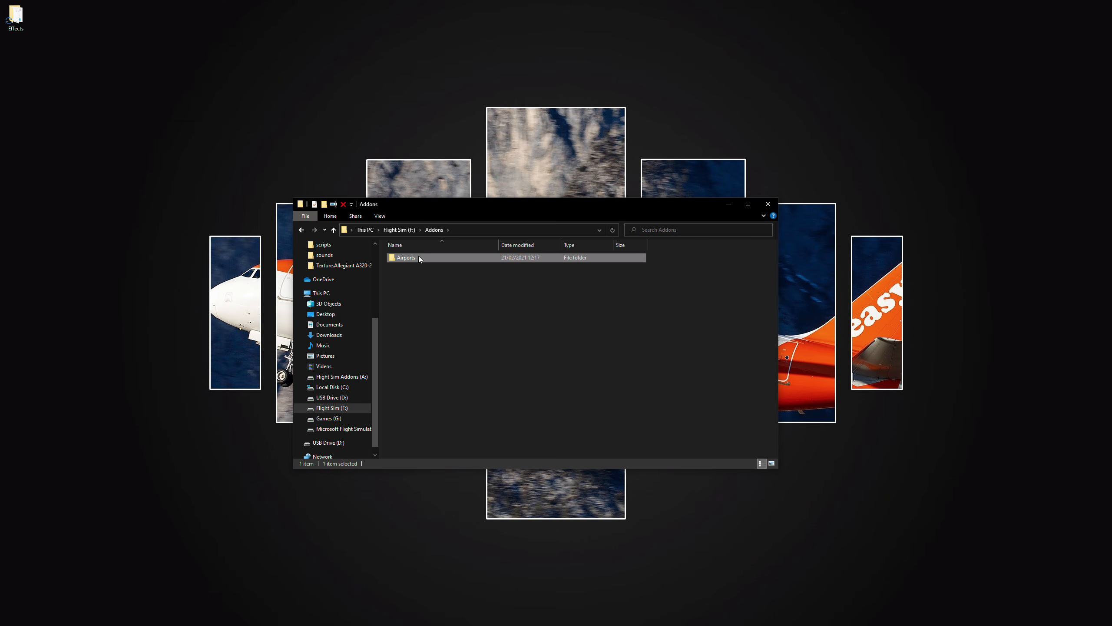
pyautogui.doubleClick(419, 257)
pyautogui.doubleClick(419, 257)
pyautogui.click(534, 230)
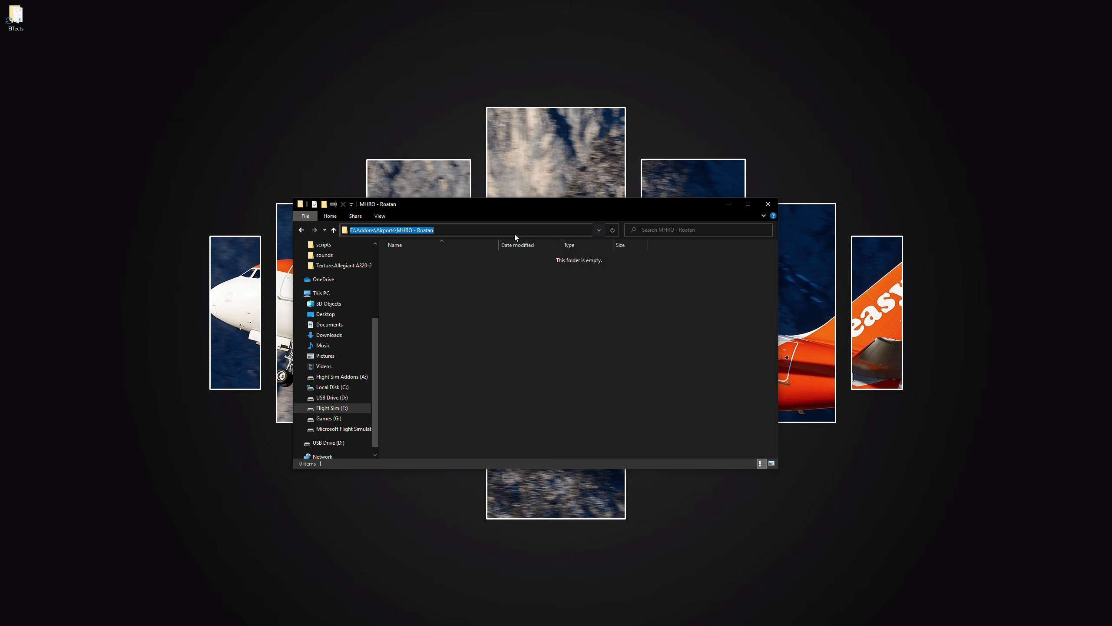
pyautogui.click(506, 301)
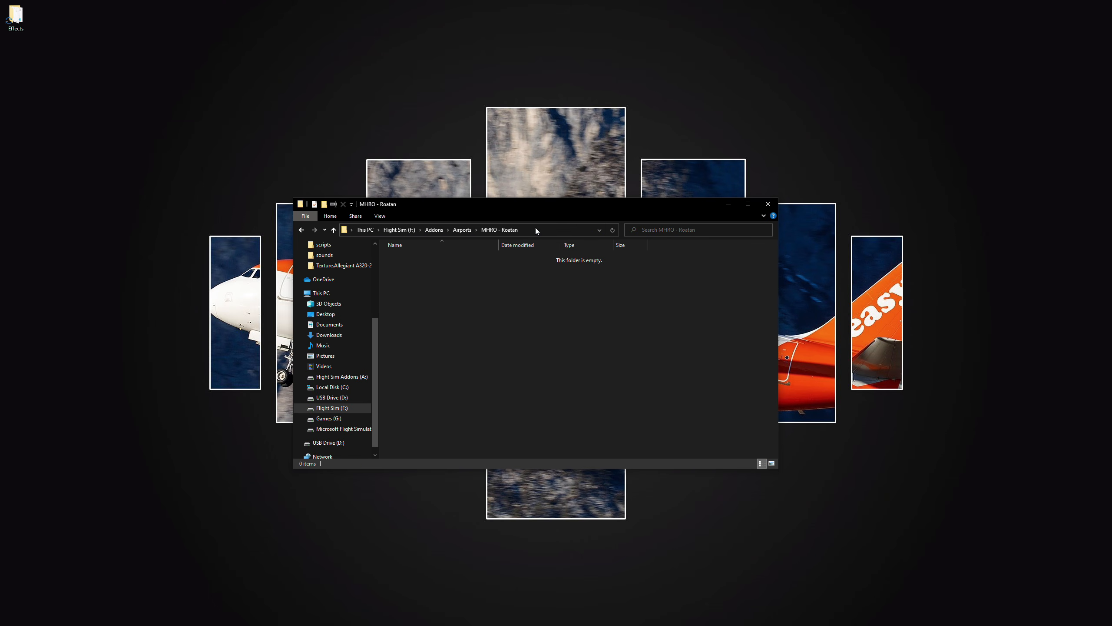
pyautogui.click(536, 231)
pyautogui.hotkey('ctrl', 'c')
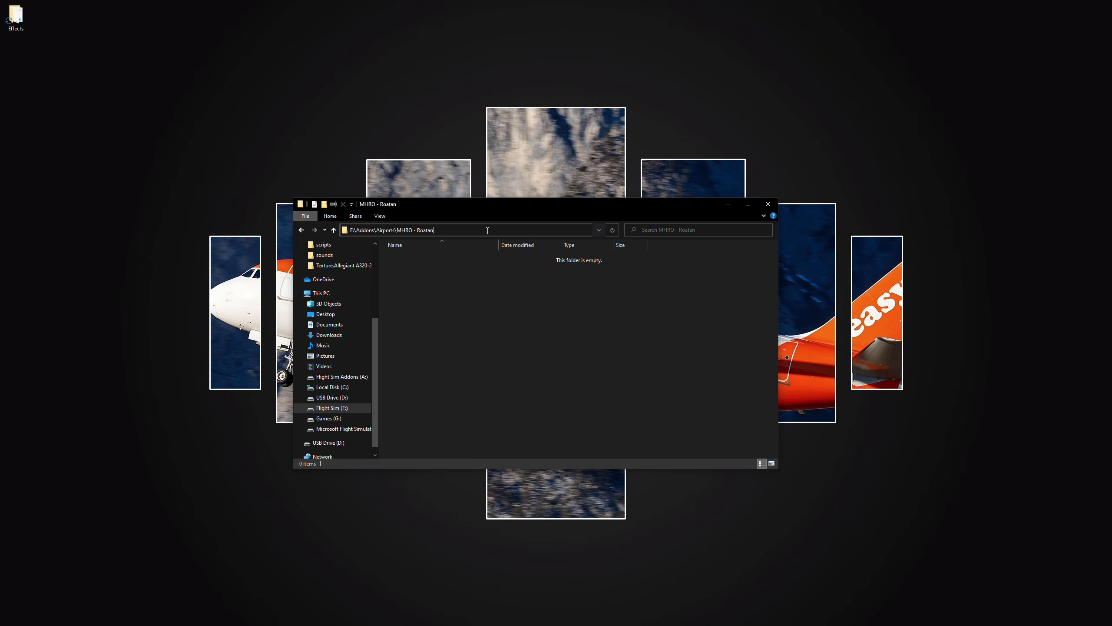
# Step: Set the LatinVFR Roatan MHRO installer's destination to F:\Addons\Airports\MHRO - Roatan and proceed with the installation
pyautogui.click(728, 205)
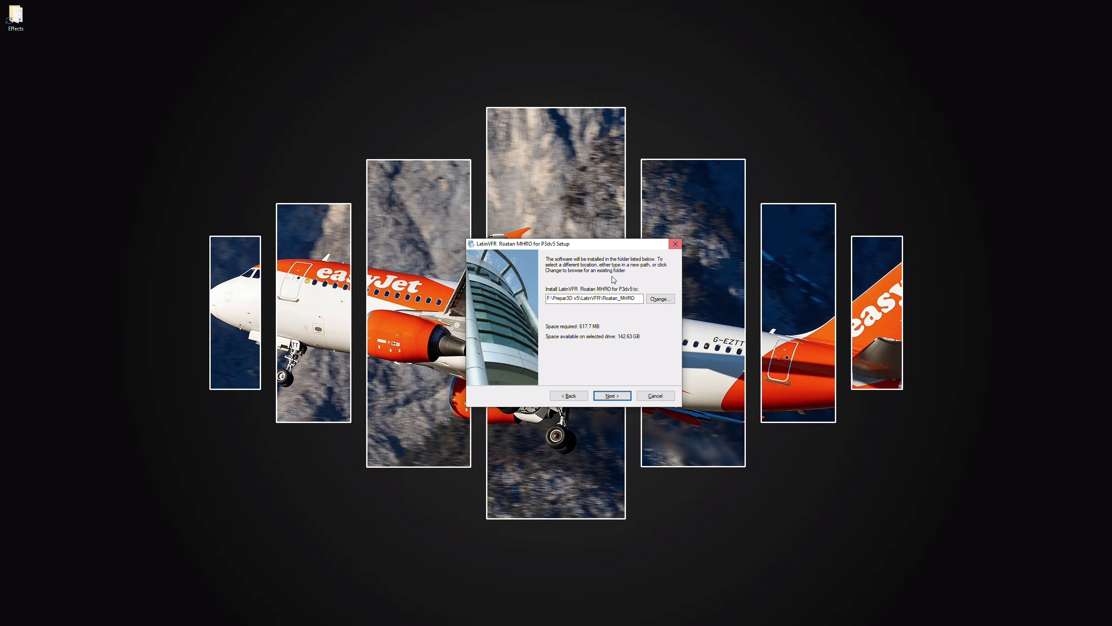
pyautogui.moveTo(641, 298); pyautogui.dragTo(494, 293)
pyautogui.hotkey('ctrl', 'v')
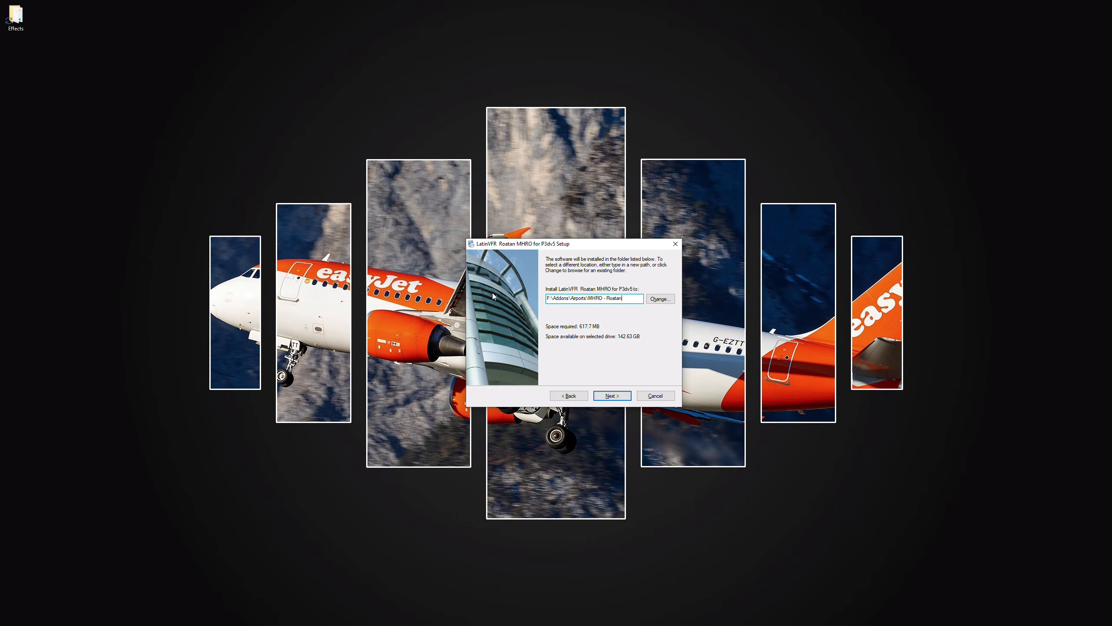
pyautogui.click(609, 396)
pyautogui.click(612, 396)
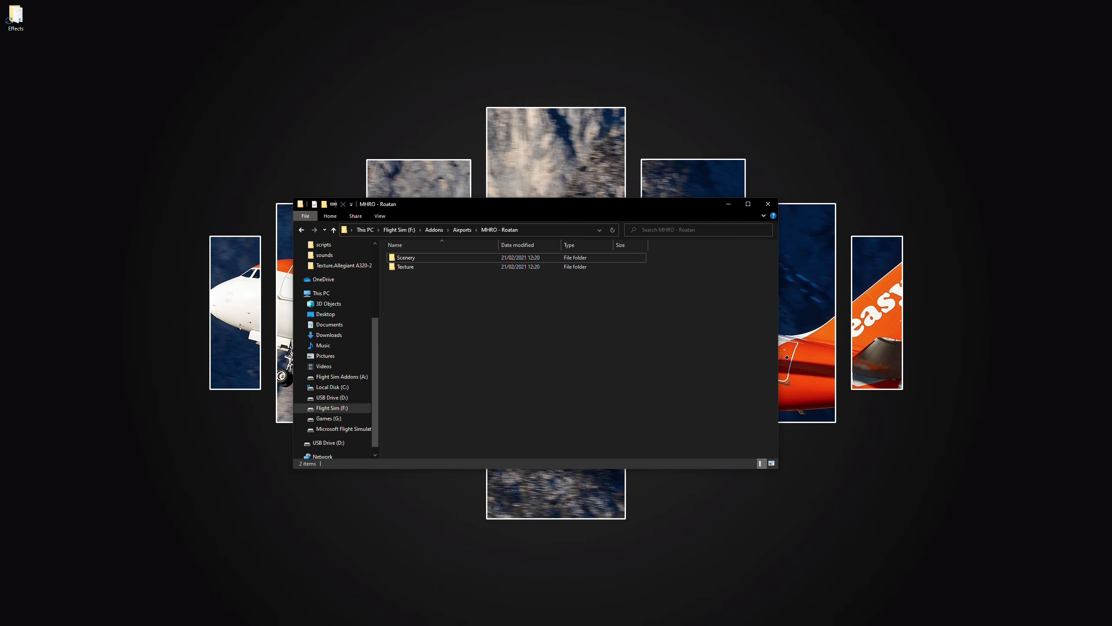
# Step: Open the Prepar3D v5 folder on the Flight Sim (F:) drive and move its window lower to clear the desktop
pyautogui.moveTo(466, 353); pyautogui.dragTo(413, 271)
pyautogui.click(419, 285)
pyautogui.click(366, 408)
pyautogui.doubleClick(422, 266)
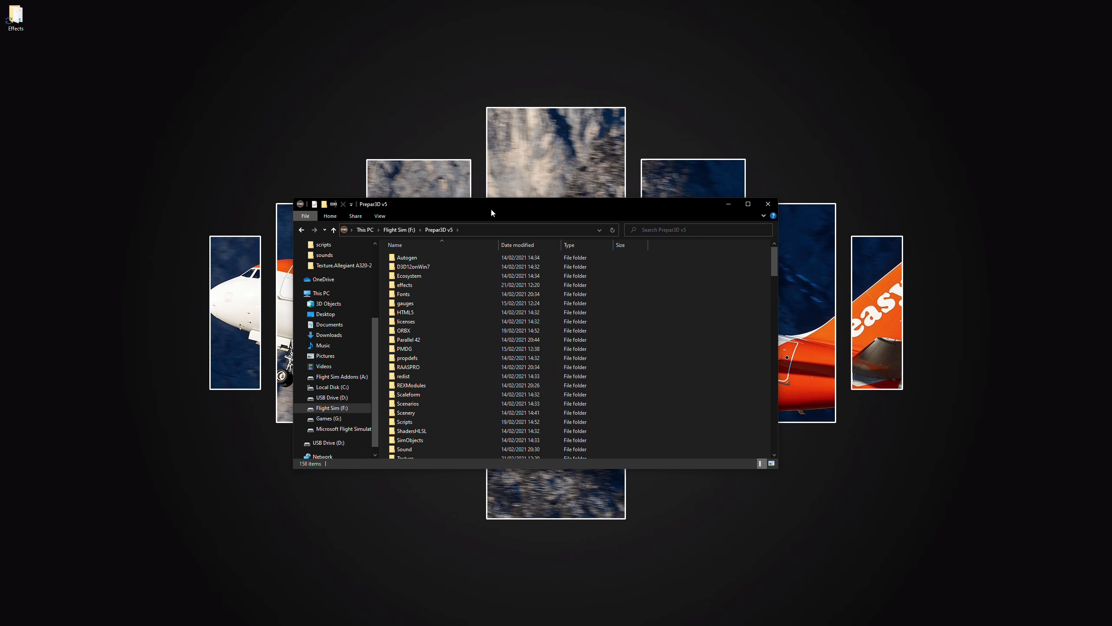
pyautogui.moveTo(491, 209); pyautogui.dragTo(435, 392)
pyautogui.click(612, 335)
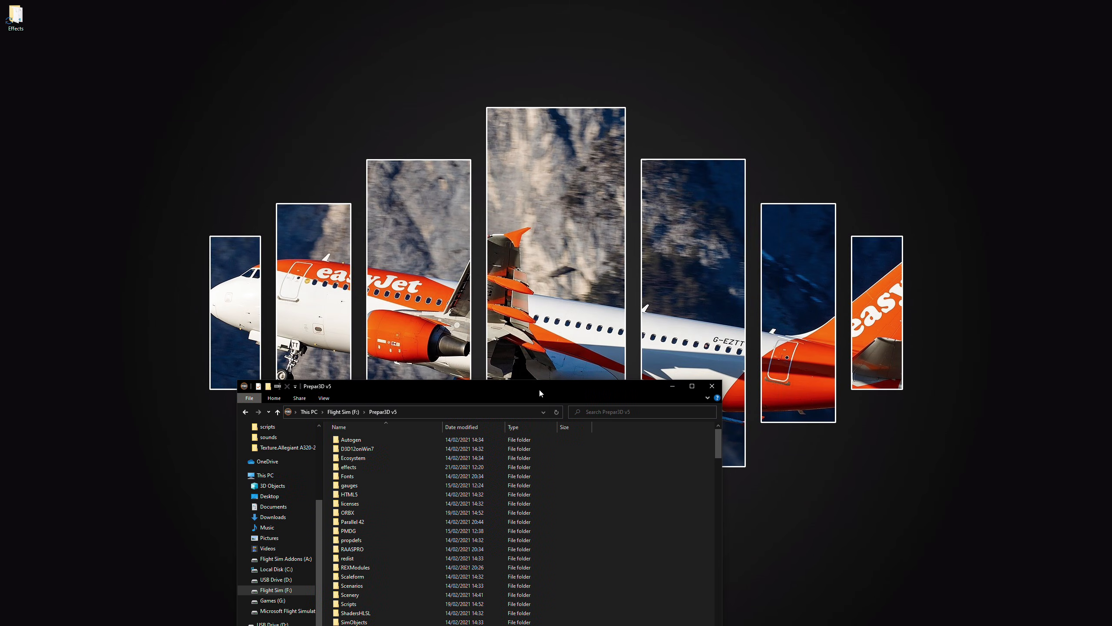
# Step: Examine the effects folder the installer created in Prepar3D v5, including its texture subfolder and FX files
pyautogui.moveTo(521, 379); pyautogui.dragTo(616, 179)
pyautogui.doubleClick(487, 264)
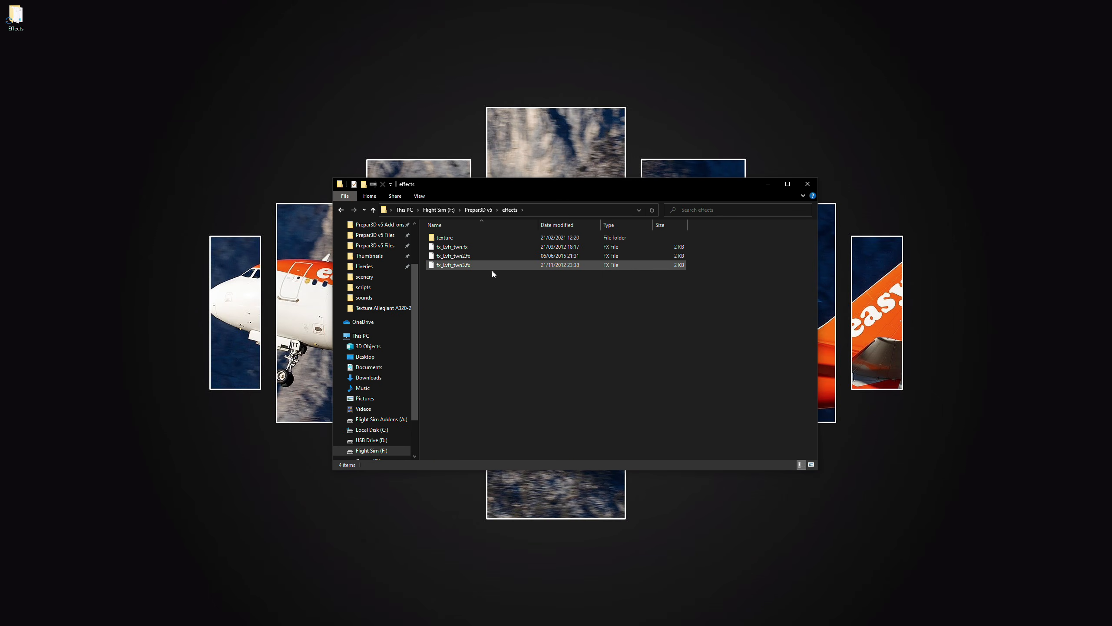
pyautogui.moveTo(500, 300); pyautogui.dragTo(471, 236)
pyautogui.doubleClick(471, 237)
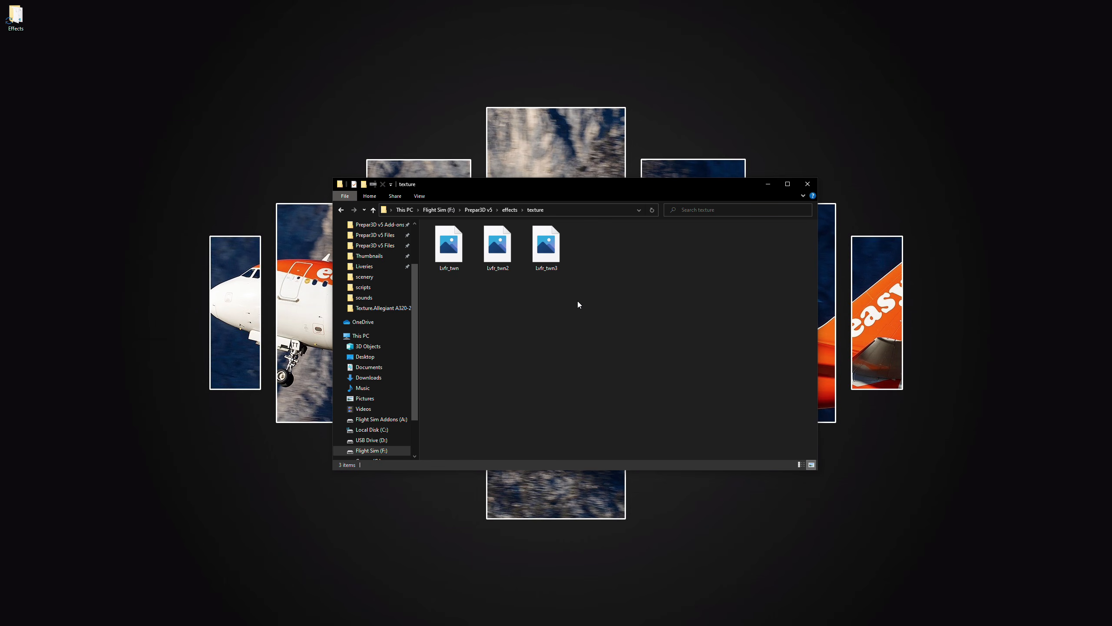
pyautogui.click(510, 210)
pyautogui.moveTo(510, 286); pyautogui.dragTo(474, 246)
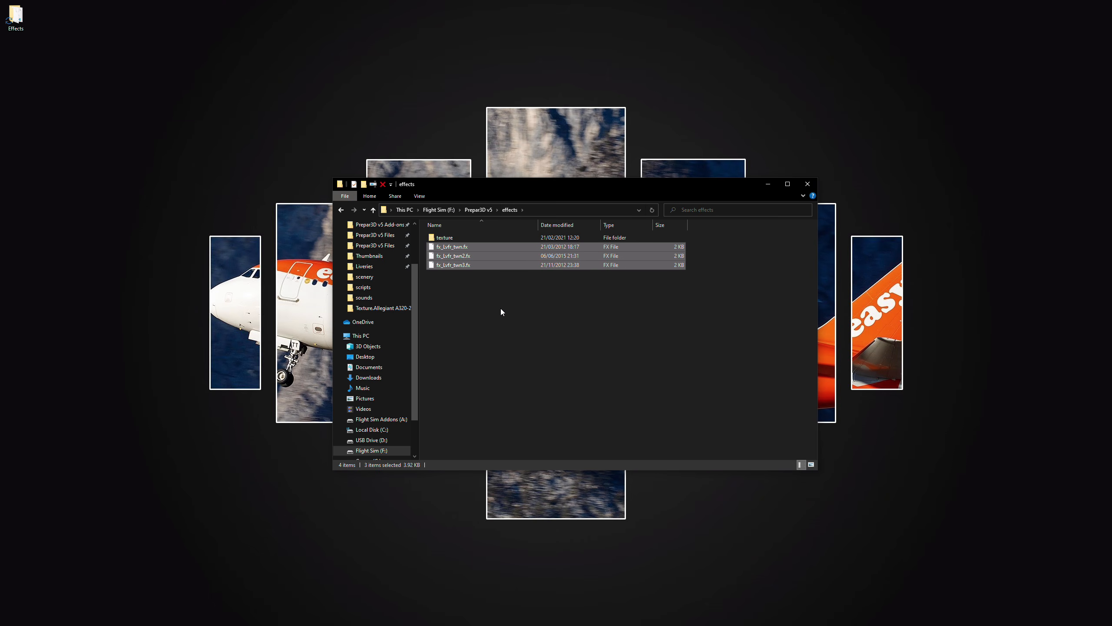
pyautogui.moveTo(499, 287); pyautogui.dragTo(451, 240)
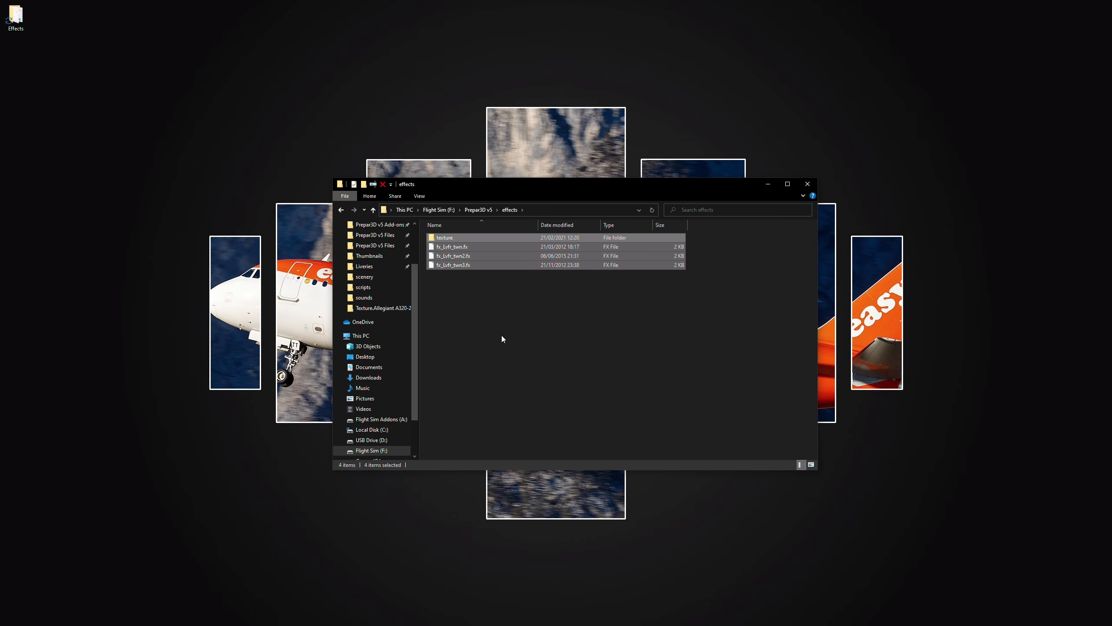
# Step: Move the scenery's effects folder from Prepar3D v5 into Addons\Airports\MHRO - Roatan on the Flight Sim (F:) drive
pyautogui.click(478, 211)
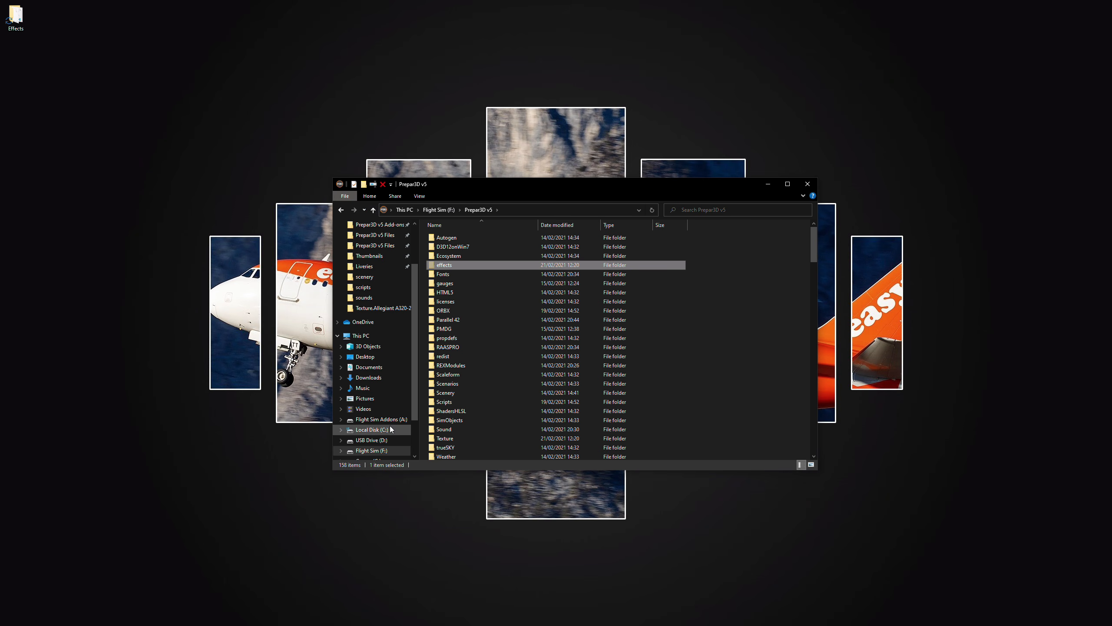
pyautogui.click(381, 450)
pyautogui.doubleClick(454, 237)
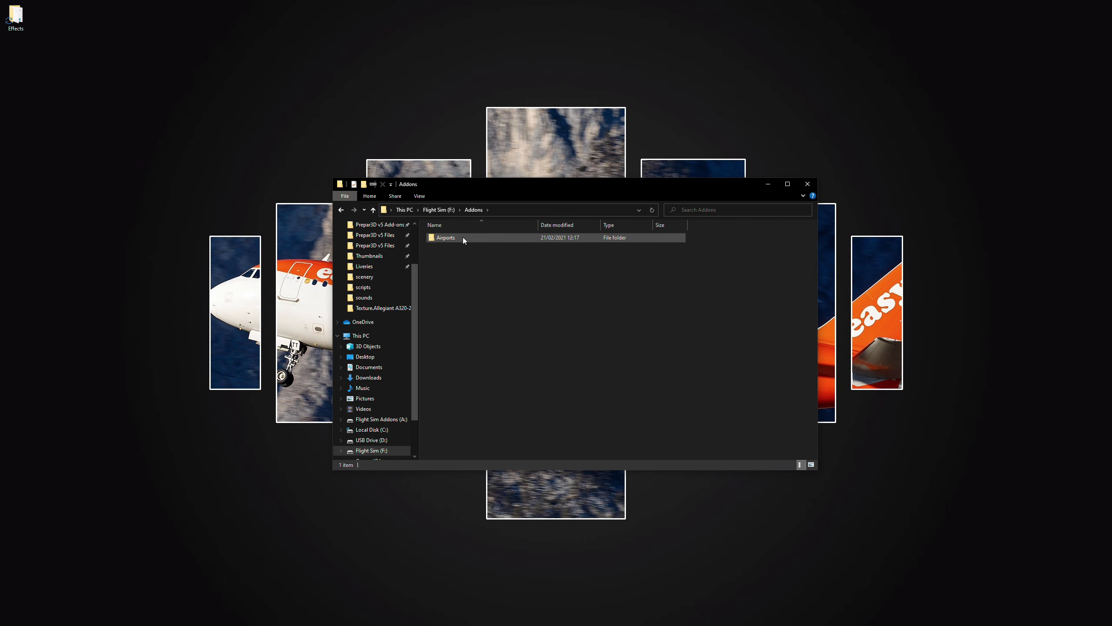
pyautogui.doubleClick(461, 238)
pyautogui.click(464, 239)
pyautogui.doubleClick(463, 239)
pyautogui.moveTo(494, 322); pyautogui.dragTo(533, 468)
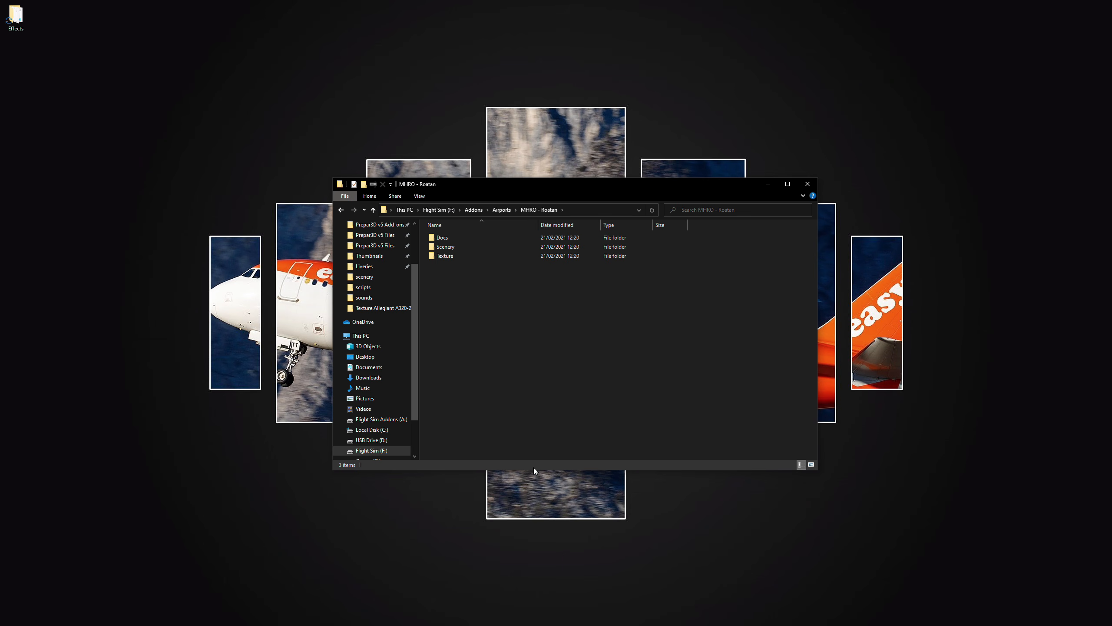
pyautogui.hotkey('ctrl', 'v')
# Step: Check the contents of the effects and Docs subfolders in the MHRO - Roatan folder
pyautogui.moveTo(476, 396); pyautogui.dragTo(462, 251)
pyautogui.click(462, 248)
pyautogui.click(460, 256)
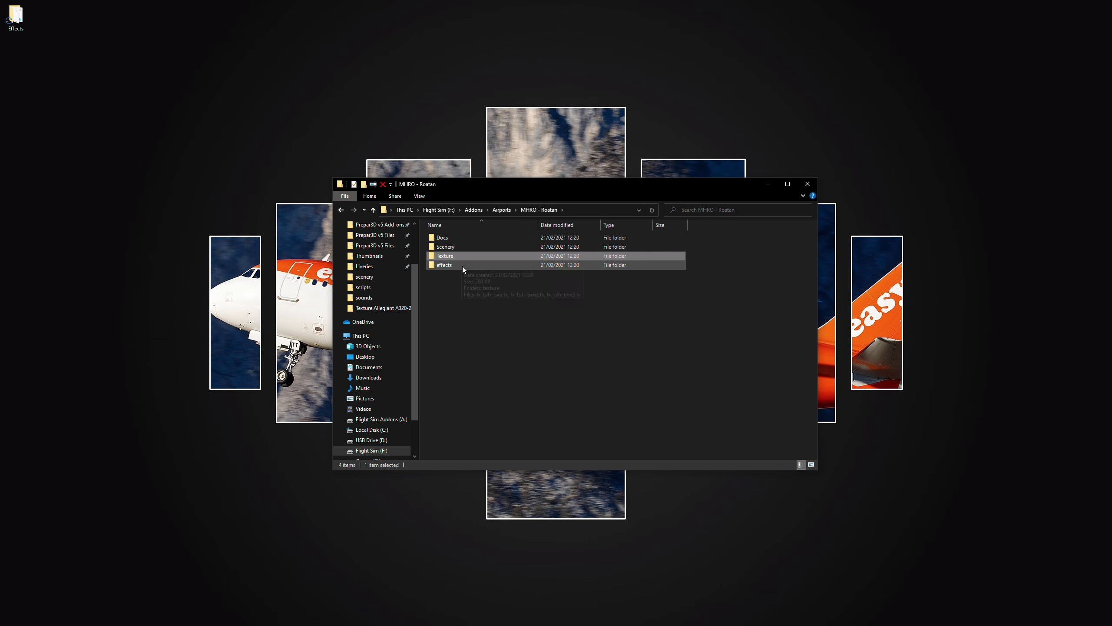
pyautogui.doubleClick(463, 266)
pyautogui.click(540, 210)
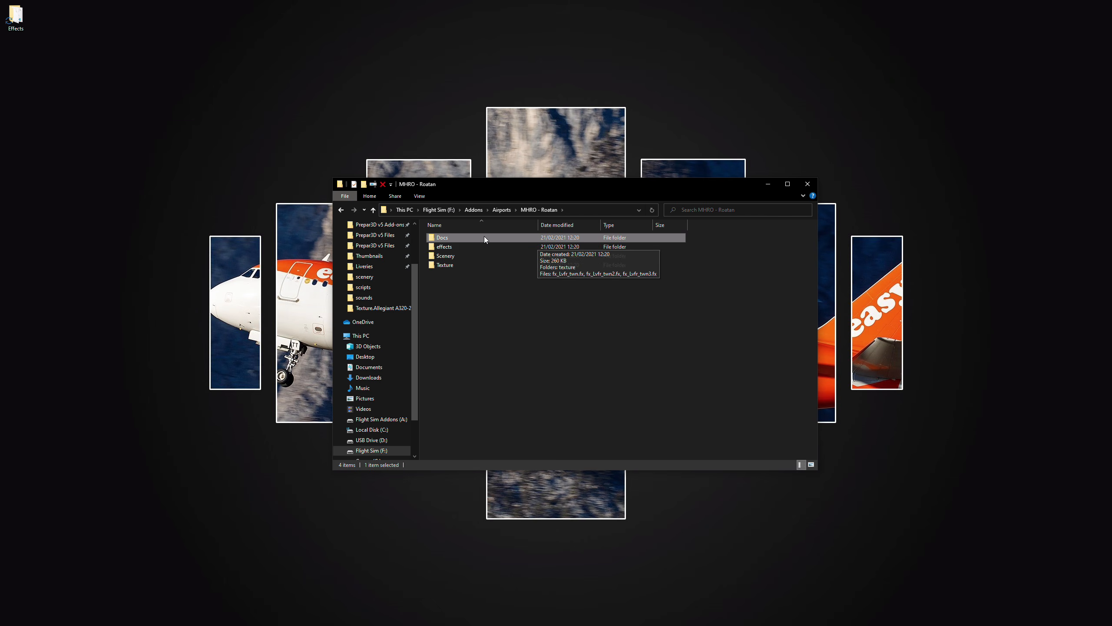
pyautogui.click(486, 238)
pyautogui.doubleClick(484, 238)
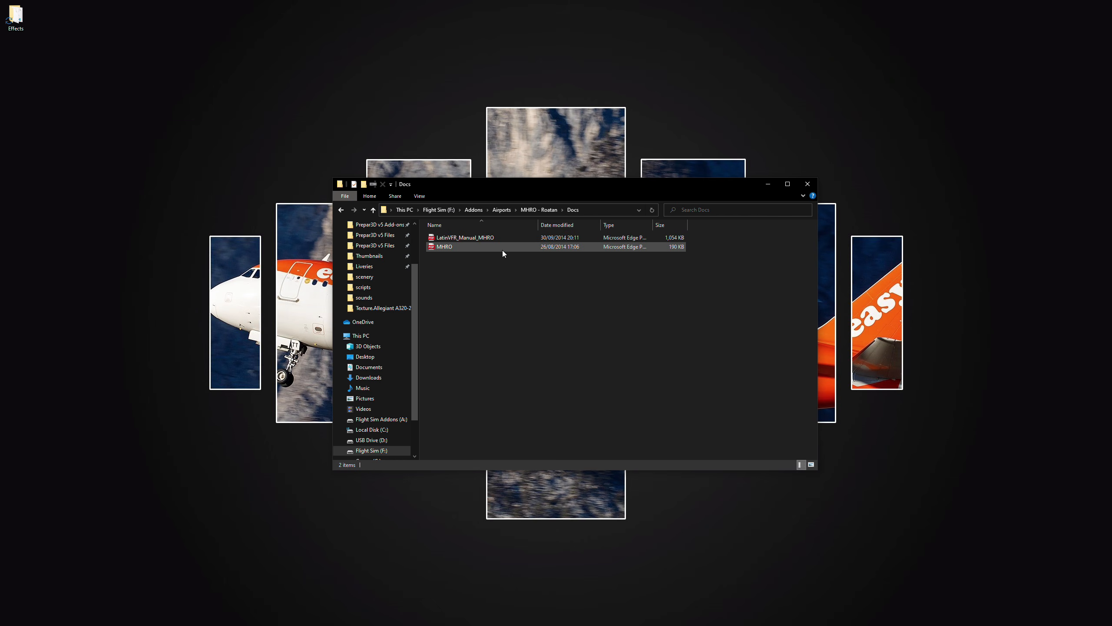
pyautogui.click(539, 210)
pyautogui.click(283, 430)
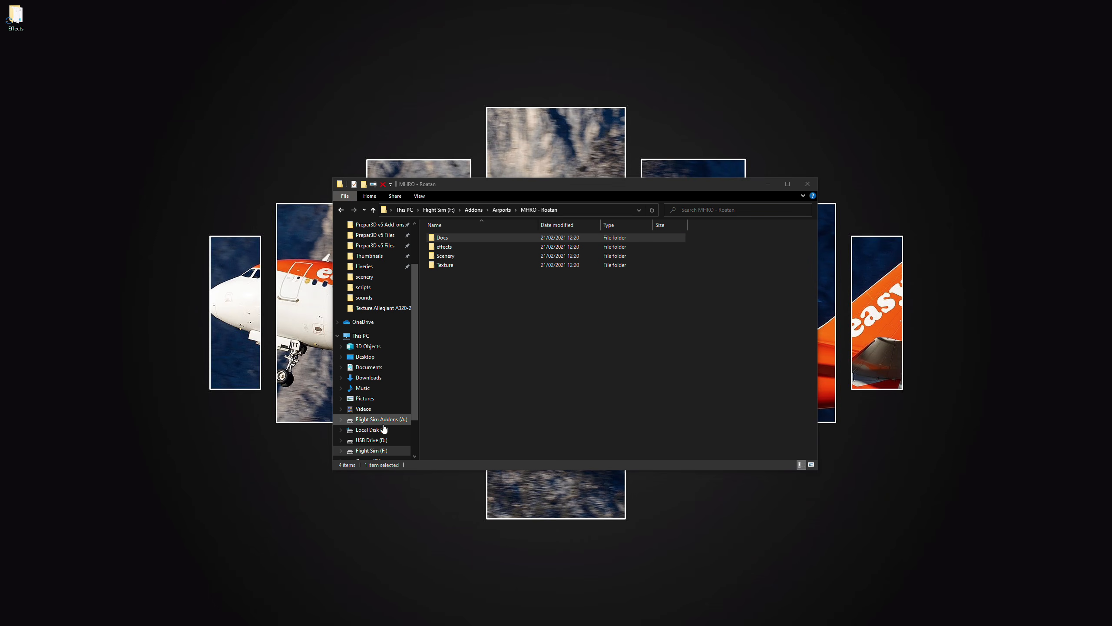
# Step: Move the original Effects folder from the desktop back into the Prepar3D v5 folder on the Flight Sim (F:) drive
pyautogui.click(386, 451)
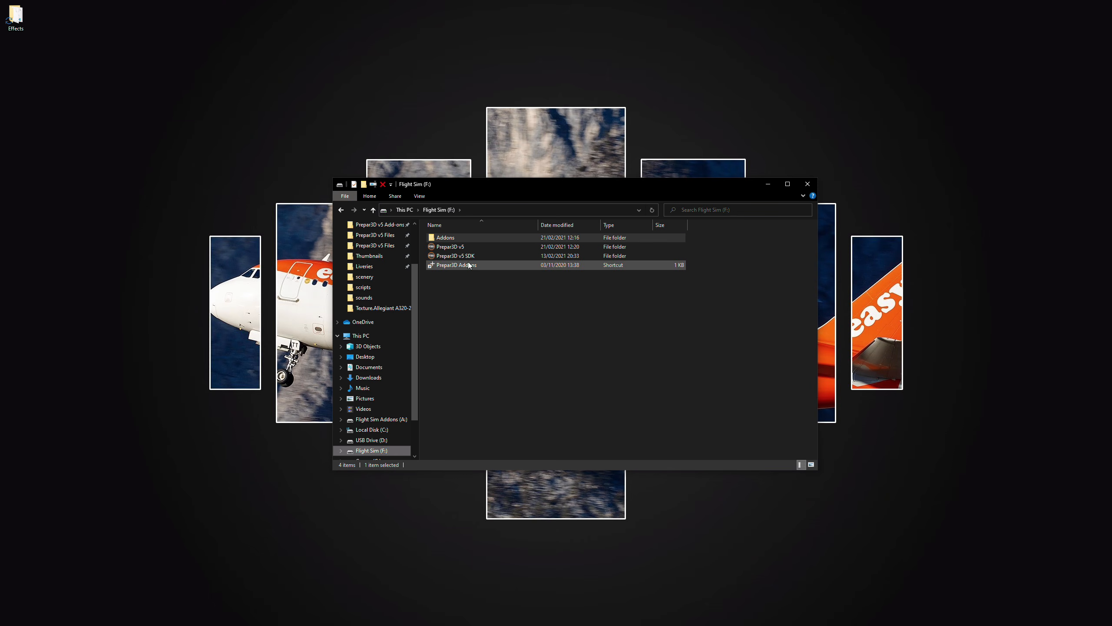
pyautogui.doubleClick(458, 247)
pyautogui.click(16, 25)
pyautogui.moveTo(713, 273); pyautogui.dragTo(734, 361)
pyautogui.hotkey('ctrl', 'v')
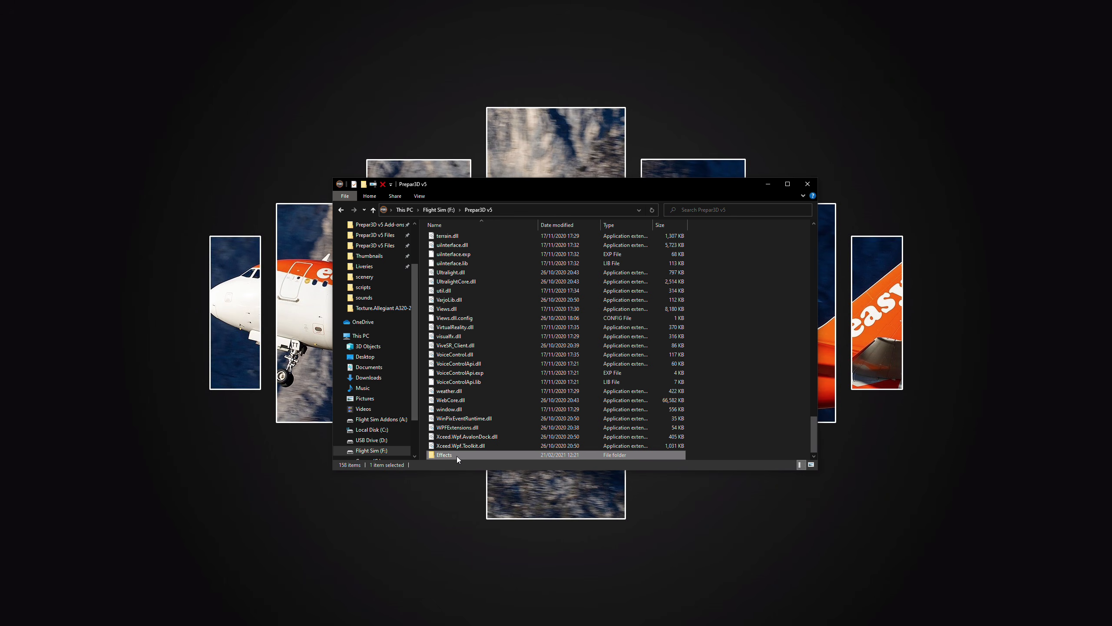
# Step: Compare the subfolders of Addons\Airports\MHRO - Roatan with those in the main Prepar3D v5 folder
pyautogui.click(389, 451)
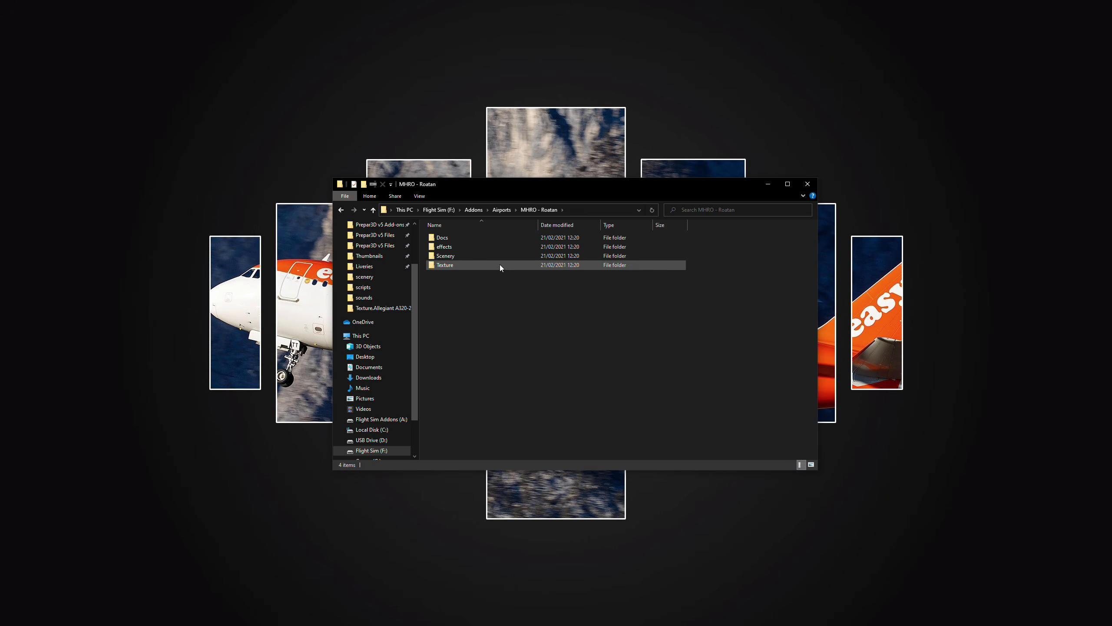
pyautogui.moveTo(501, 284); pyautogui.dragTo(495, 193)
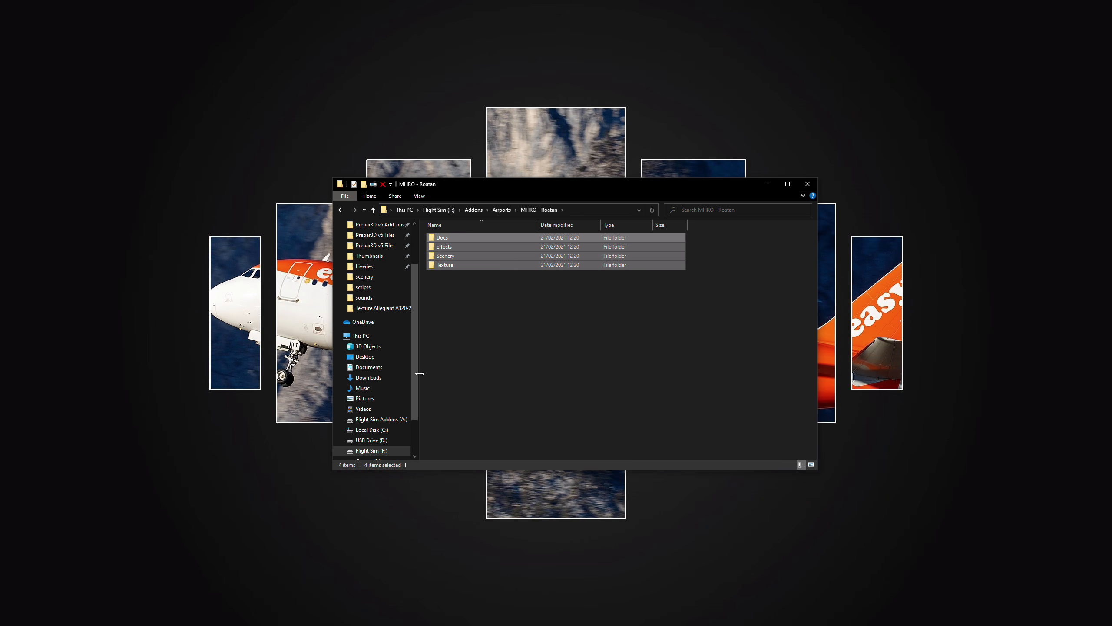
pyautogui.click(372, 450)
pyautogui.click(486, 251)
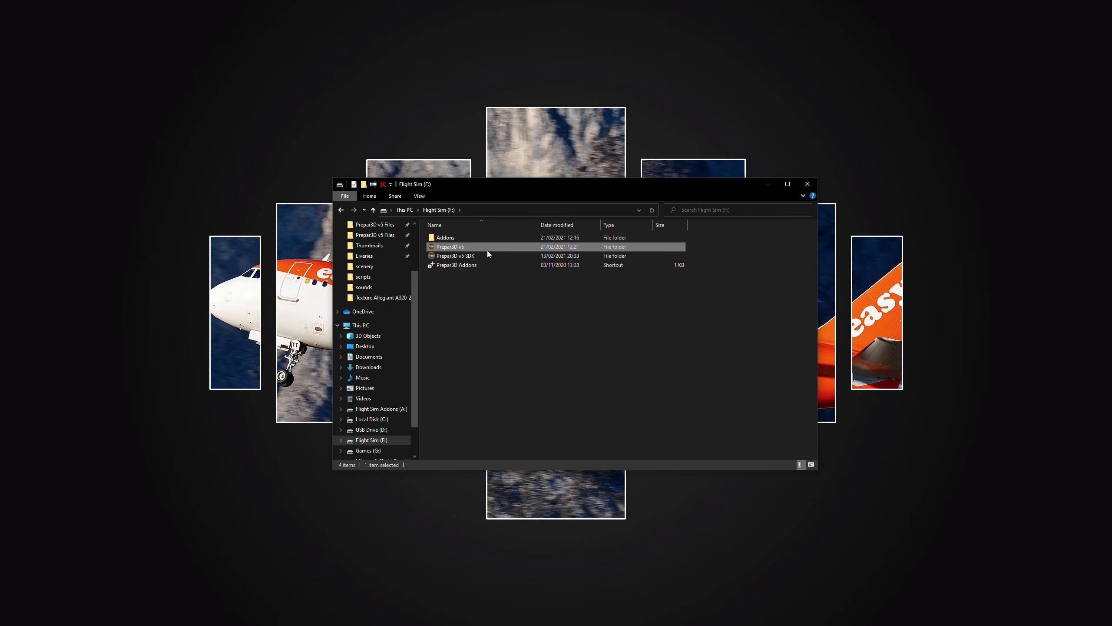
pyautogui.doubleClick(486, 251)
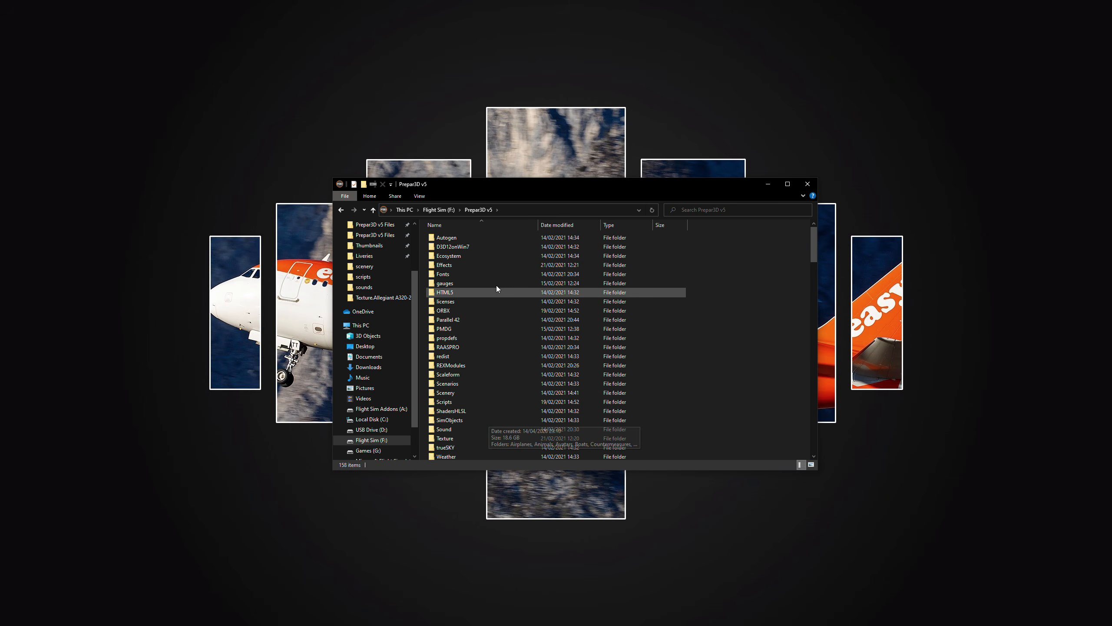
pyautogui.click(341, 210)
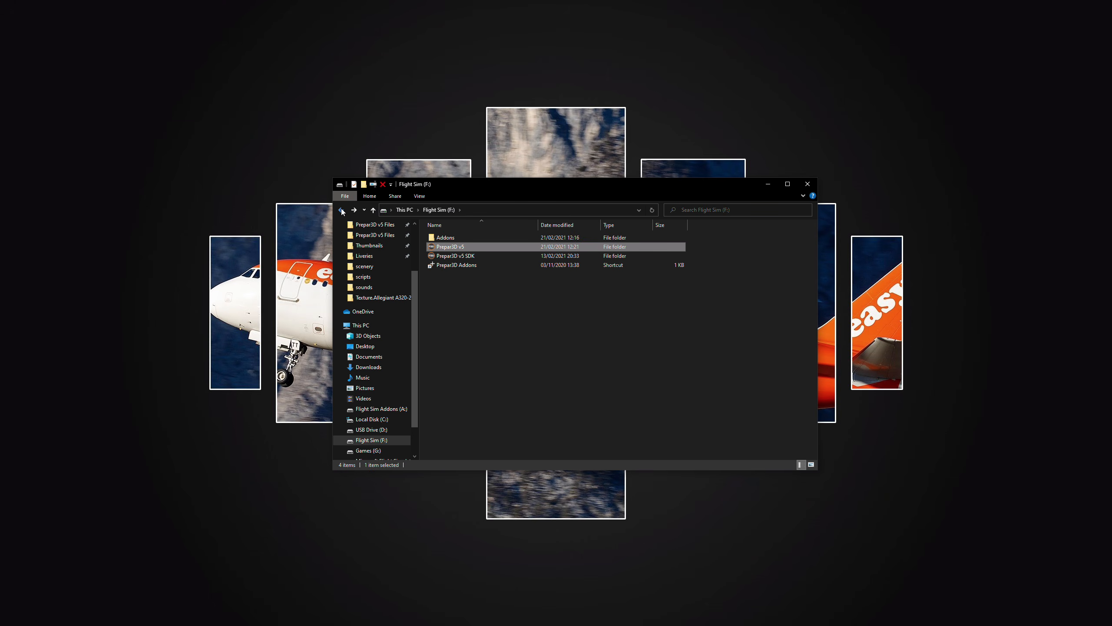
pyautogui.click(341, 211)
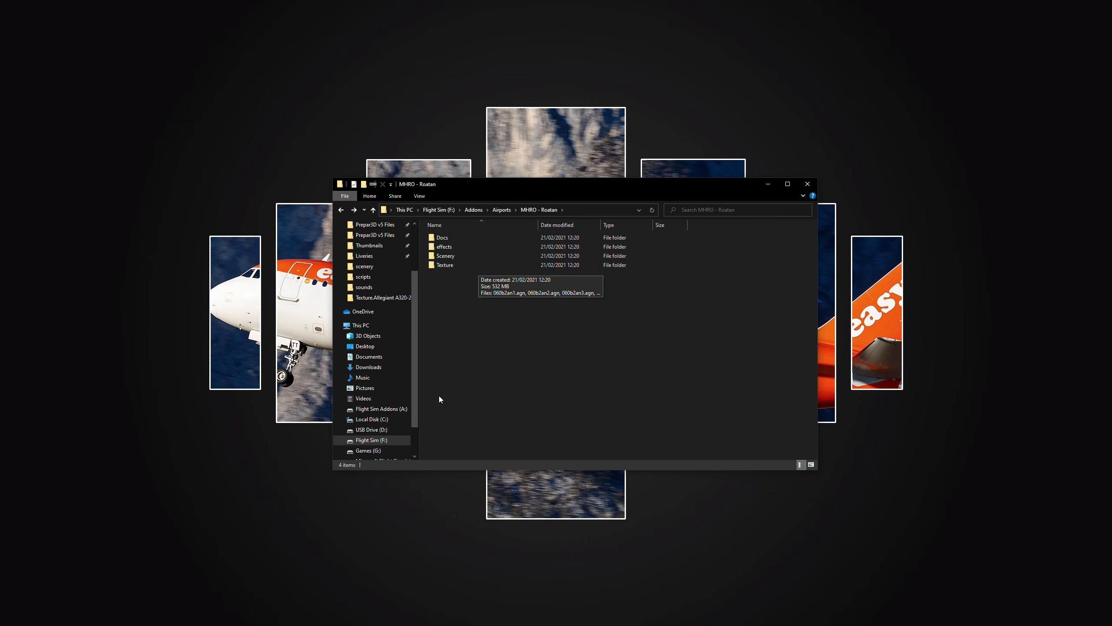
pyautogui.click(371, 440)
pyautogui.doubleClick(475, 248)
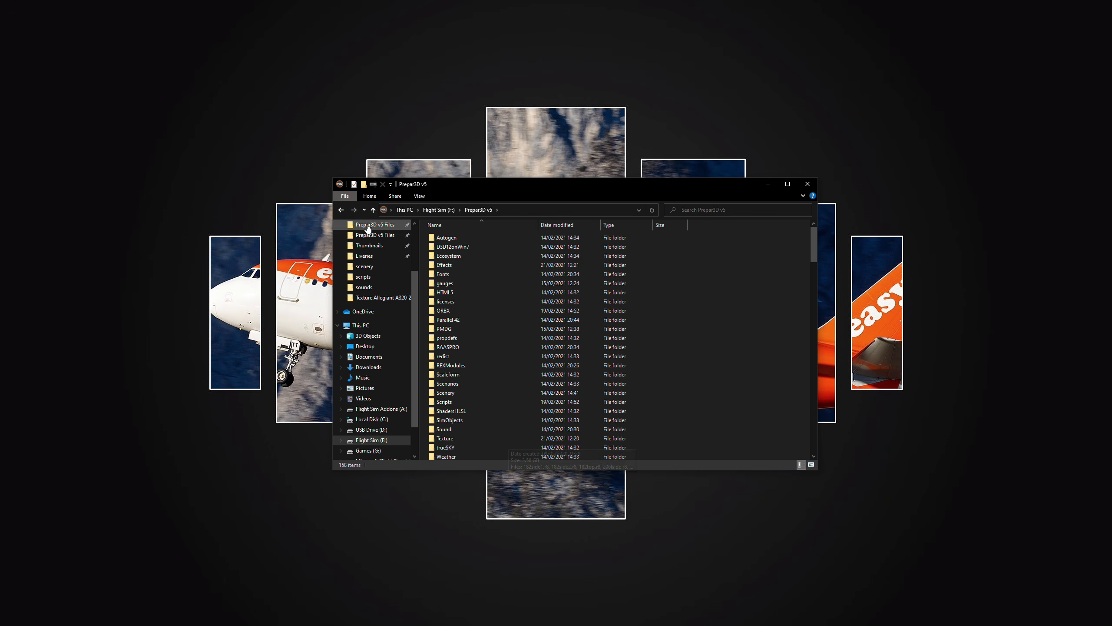
pyautogui.click(343, 211)
pyautogui.click(343, 211)
pyautogui.moveTo(484, 296); pyautogui.dragTo(462, 219)
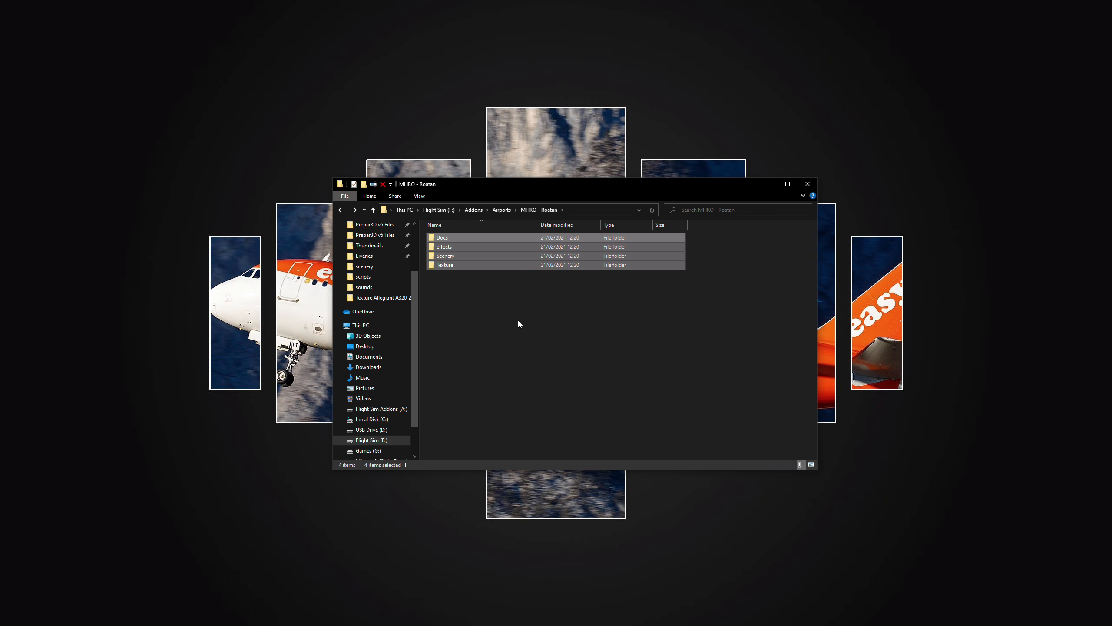
# Step: Review the MHRO - Roatan folder's path and its effects, Scenery and Texture subfolders
pyautogui.click(597, 209)
pyautogui.moveTo(475, 211); pyautogui.dragTo(437, 210)
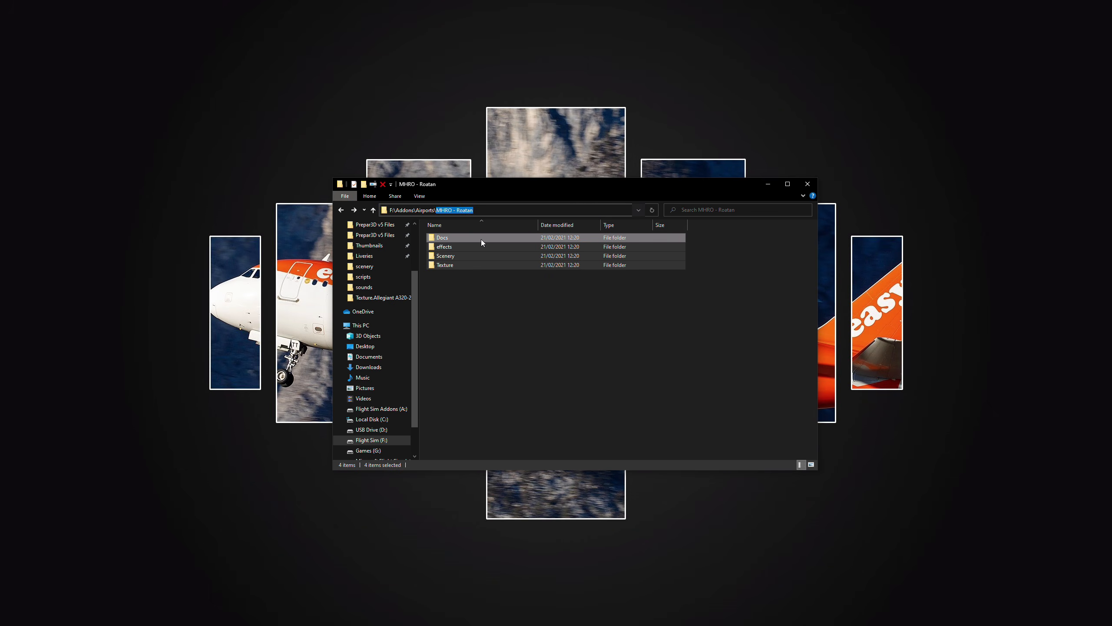
pyautogui.moveTo(510, 293)
pyautogui.mouseDown()
pyautogui.moveTo(483, 237)
pyautogui.moveTo(507, 281)
pyautogui.moveTo(491, 249)
pyautogui.moveTo(514, 222)
pyautogui.moveTo(521, 280)
pyautogui.mouseUp()
pyautogui.moveTo(542, 327); pyautogui.dragTo(438, 349)
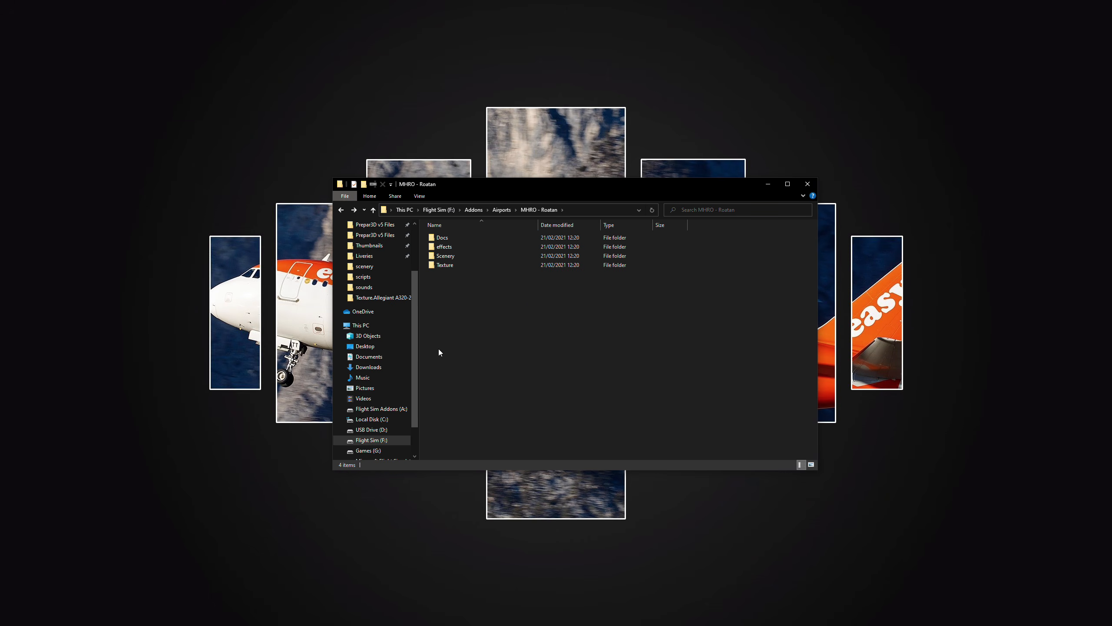
pyautogui.scroll(1, 394, 355)
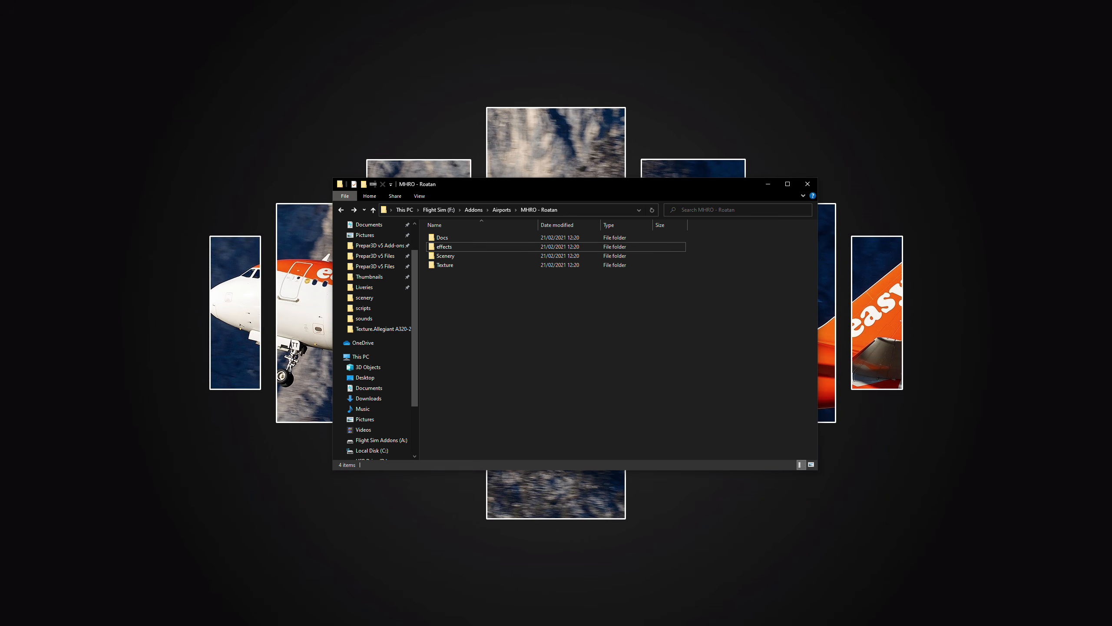
pyautogui.click(458, 250)
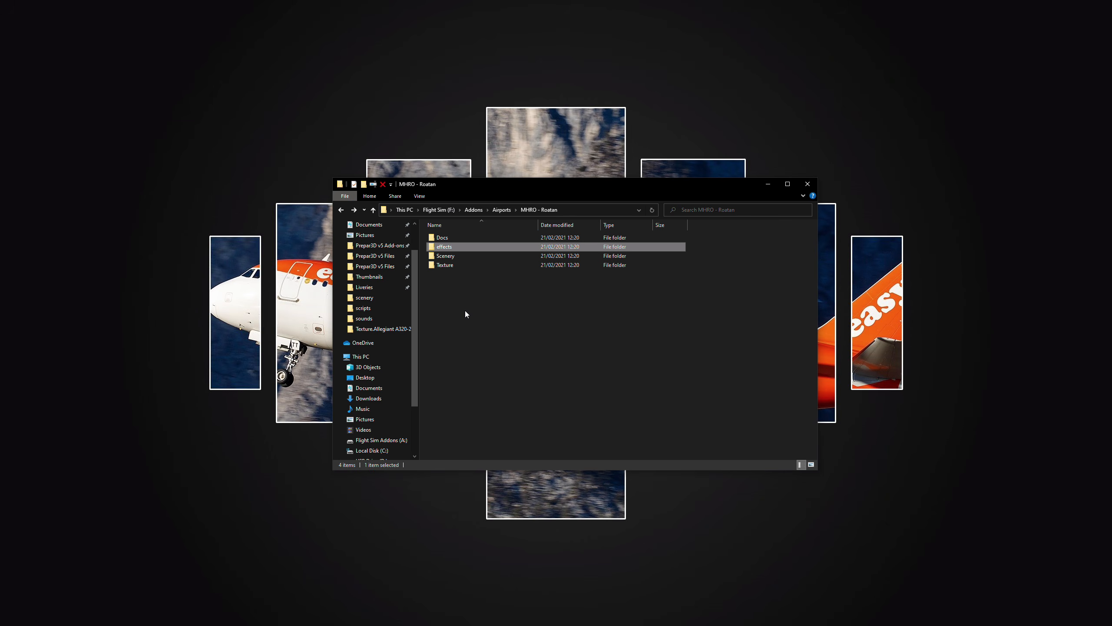
pyautogui.moveTo(457, 279); pyautogui.dragTo(456, 259)
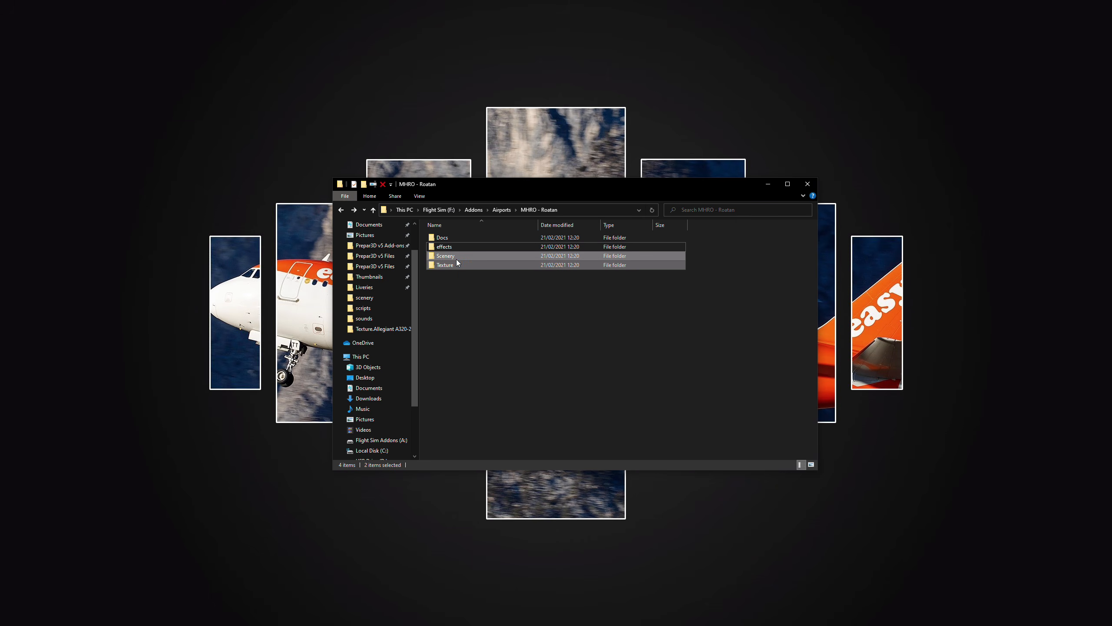
pyautogui.click(466, 290)
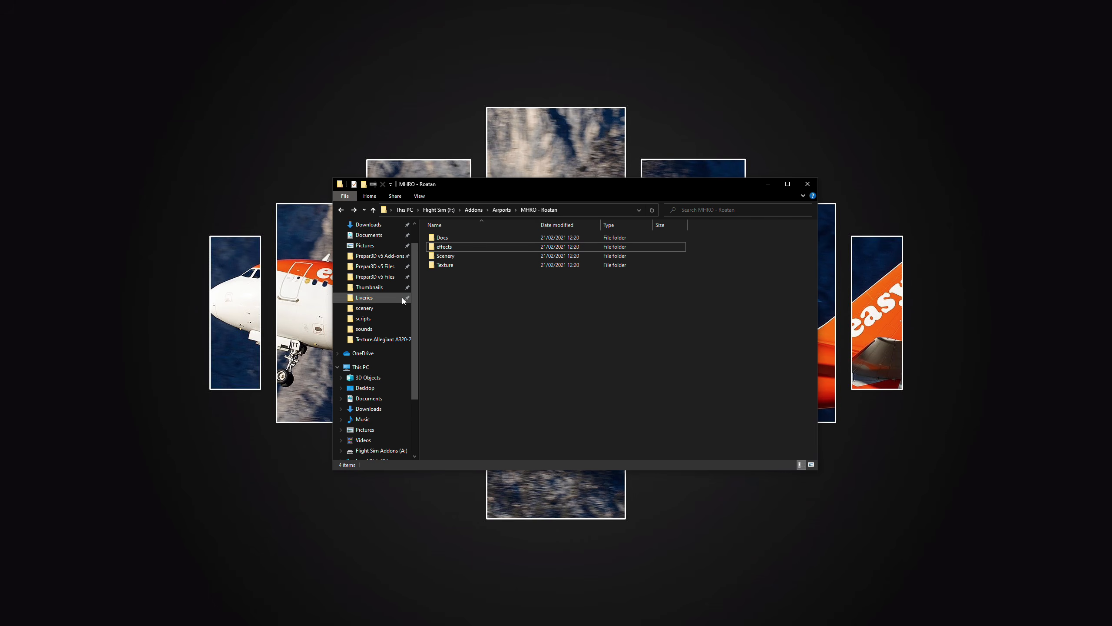
# Step: Delete the LatinVFR Roatan MHRO for P3dv5 folder from Prepar3D v5 Add-ons in Documents
pyautogui.scroll(2, 402, 298)
pyautogui.click(379, 283)
pyautogui.click(474, 256)
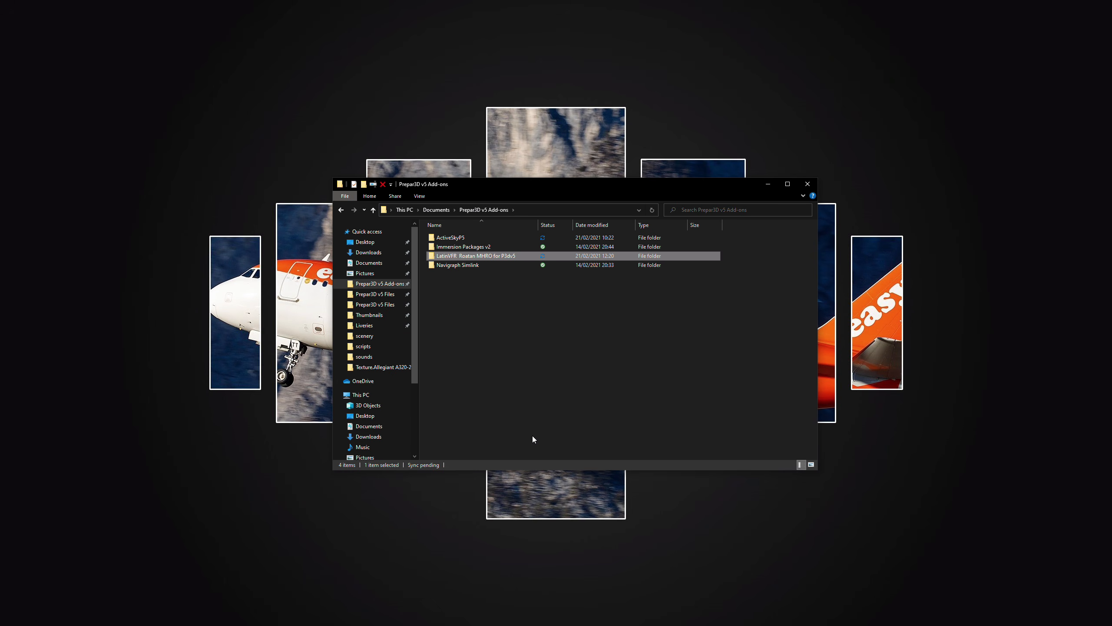
pyautogui.press('Delete')
pyautogui.press('Return')
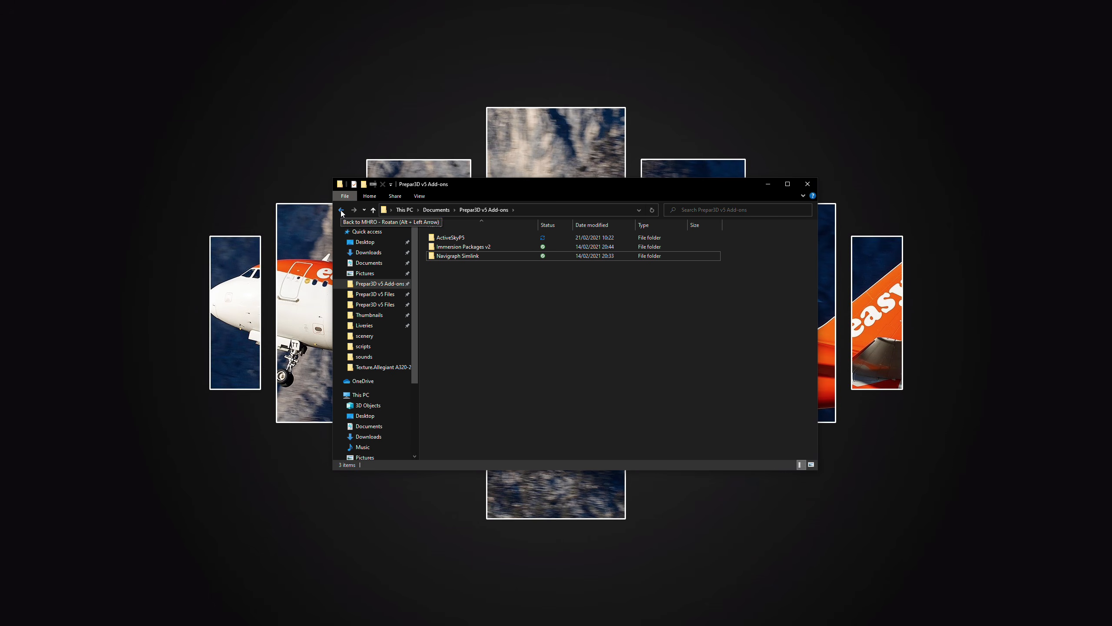
# Step: Go back to the MHRO - Roatan folder and paste the copied add-on XML file into it
pyautogui.click(341, 209)
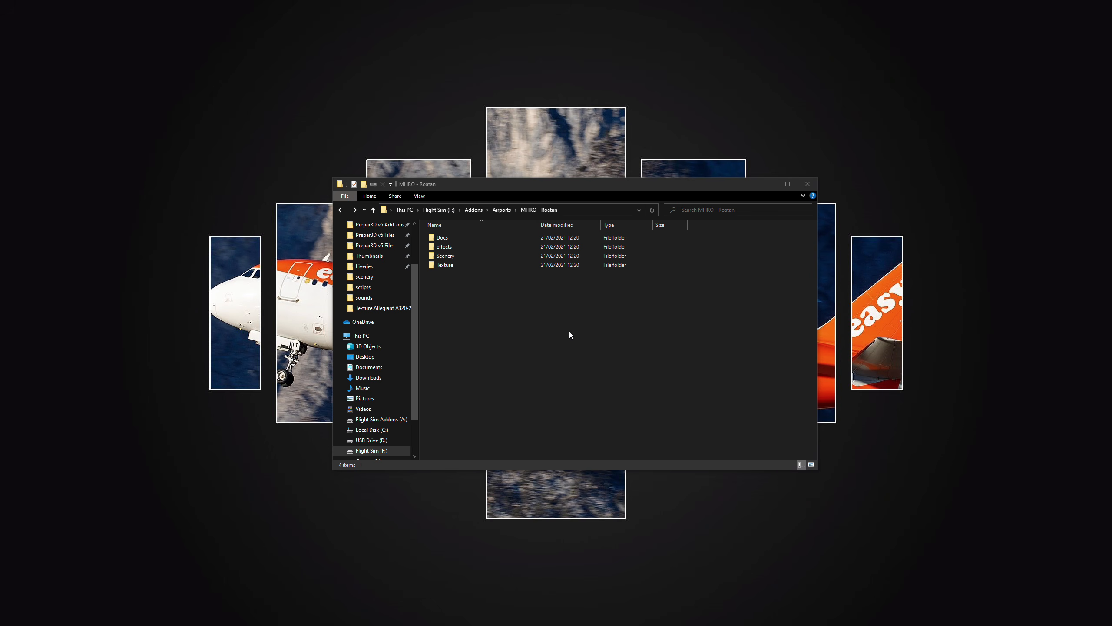
pyautogui.click(550, 351)
pyautogui.hotkey('ctrl', 'v')
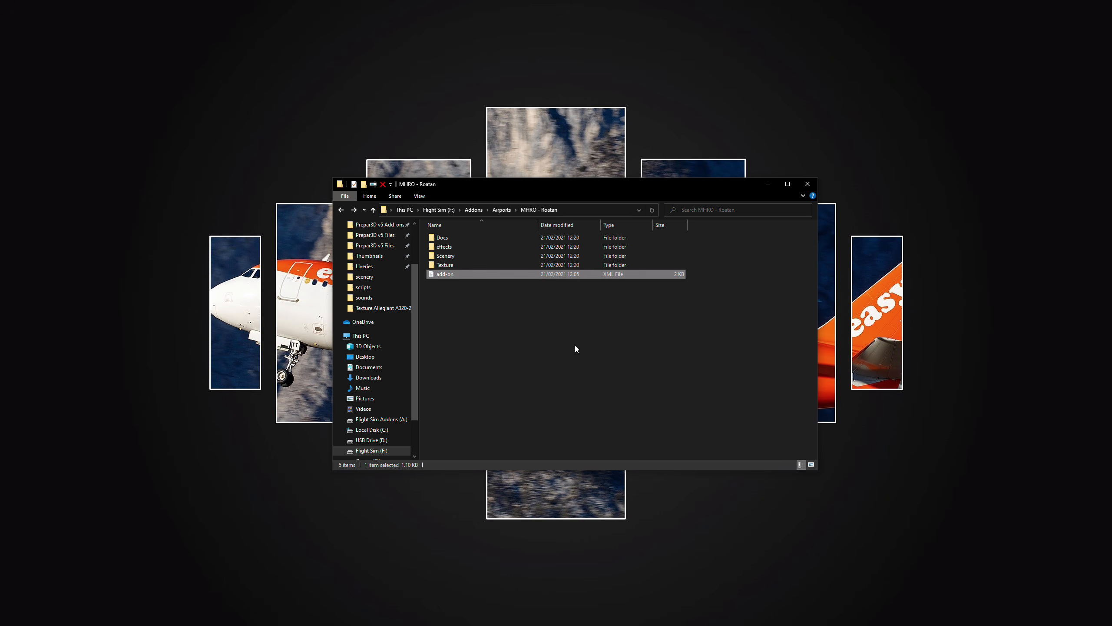
pyautogui.click(564, 291)
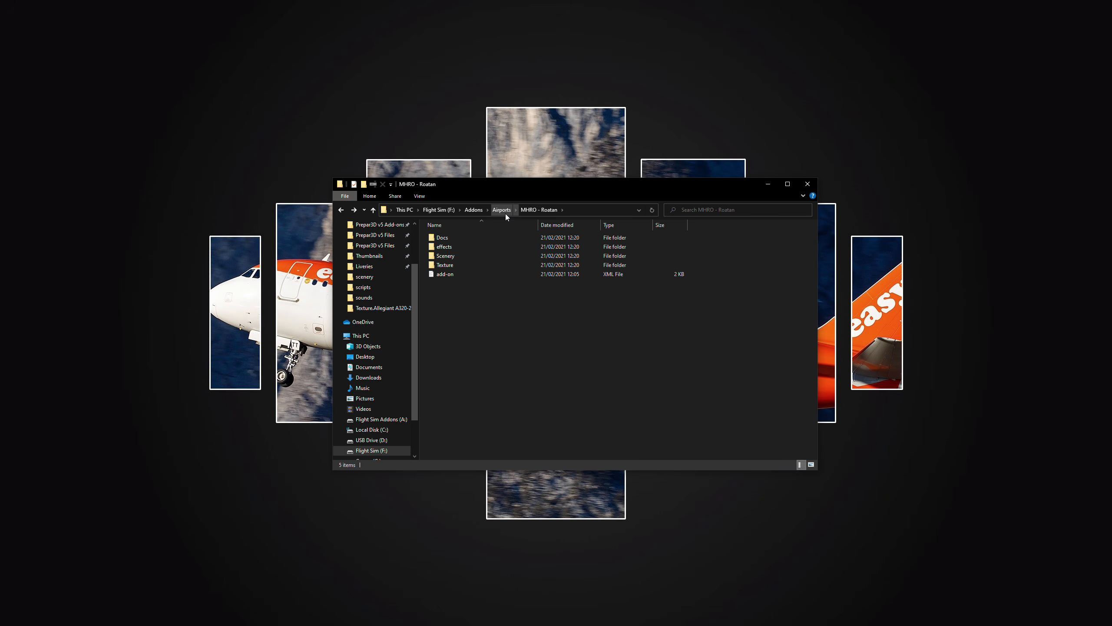
# Step: Go up to the Addons folder and reopen Airports\MHRO - Roatan to review the folder structure
pyautogui.click(474, 210)
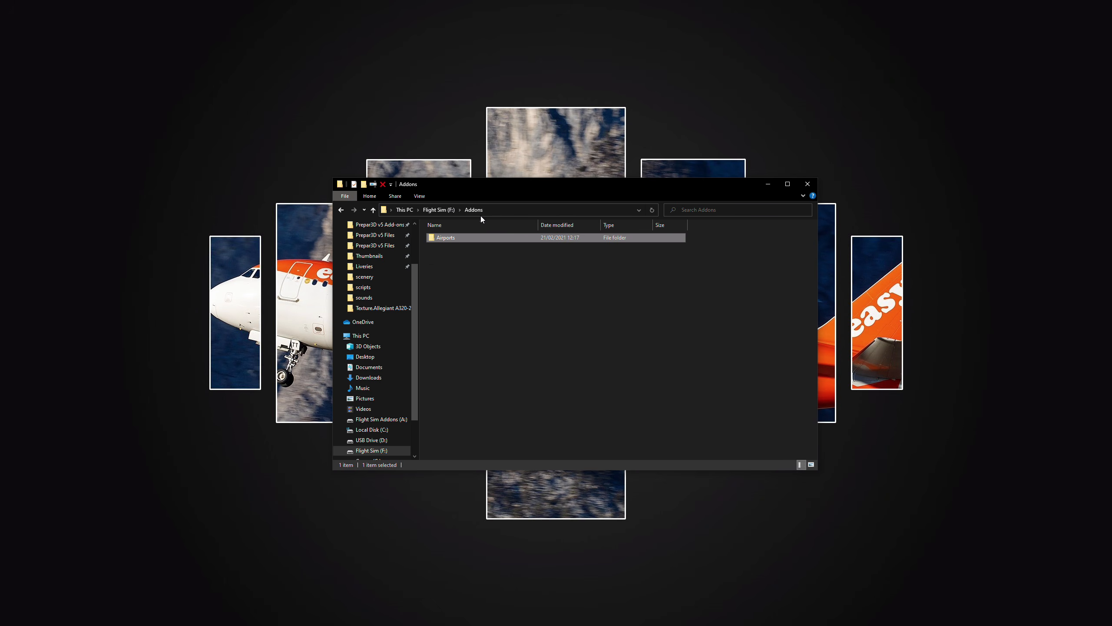
pyautogui.doubleClick(445, 240)
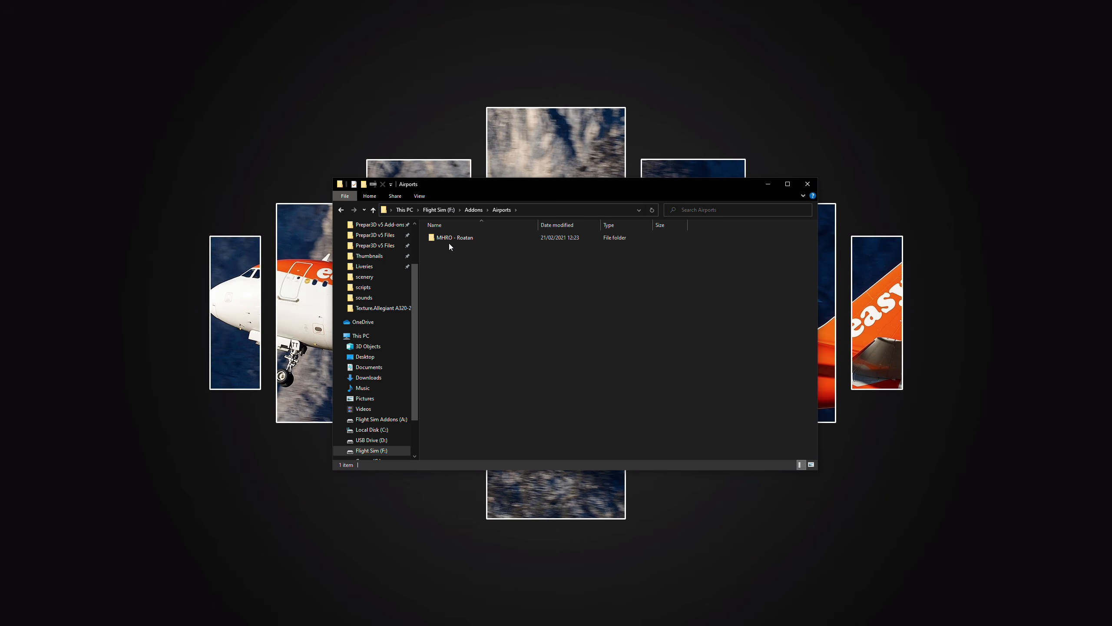
pyautogui.doubleClick(470, 240)
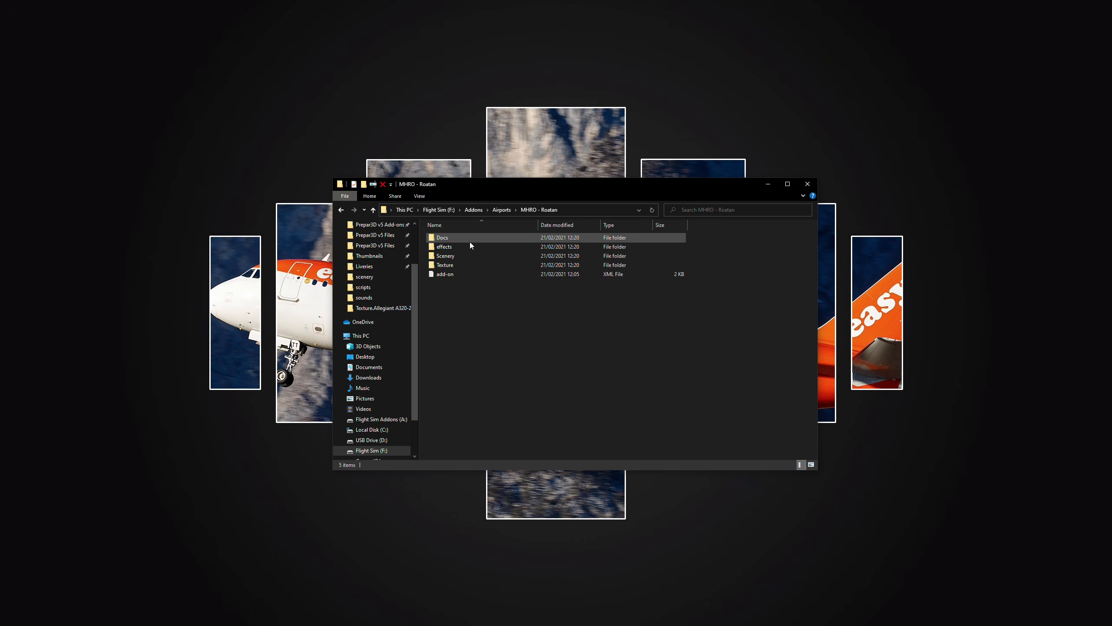
# Step: Move the add-on XML file into the Docs folder and open that folder
pyautogui.click(451, 275)
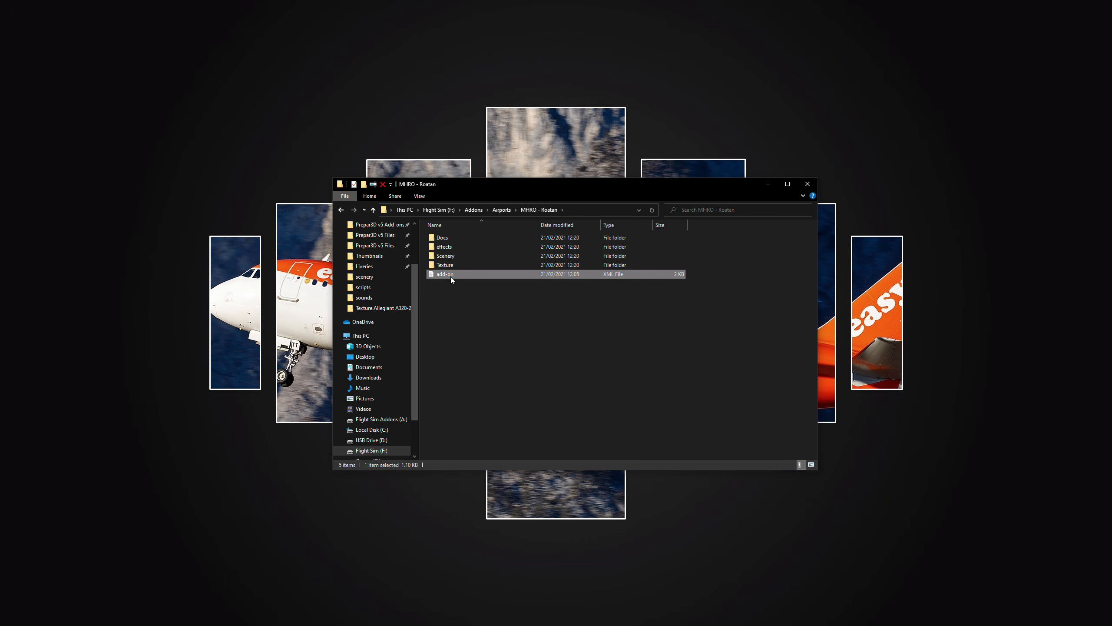
pyautogui.moveTo(453, 275); pyautogui.dragTo(471, 239)
pyautogui.doubleClick(455, 238)
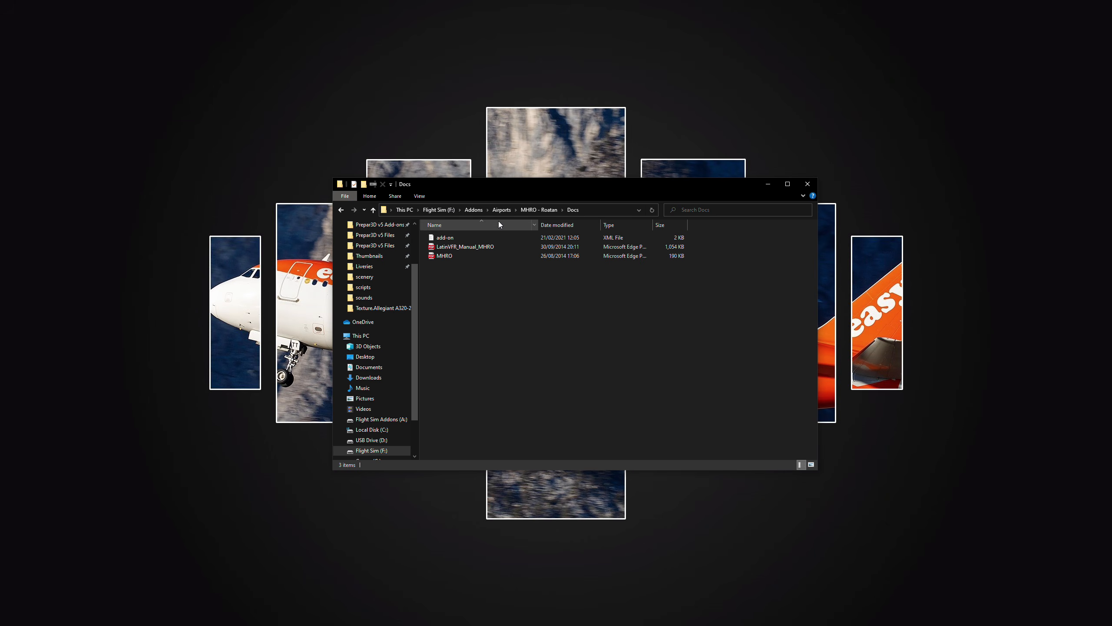
# Step: Move the add-on XML file from Docs back to the MHRO - Roatan folder
pyautogui.click(485, 236)
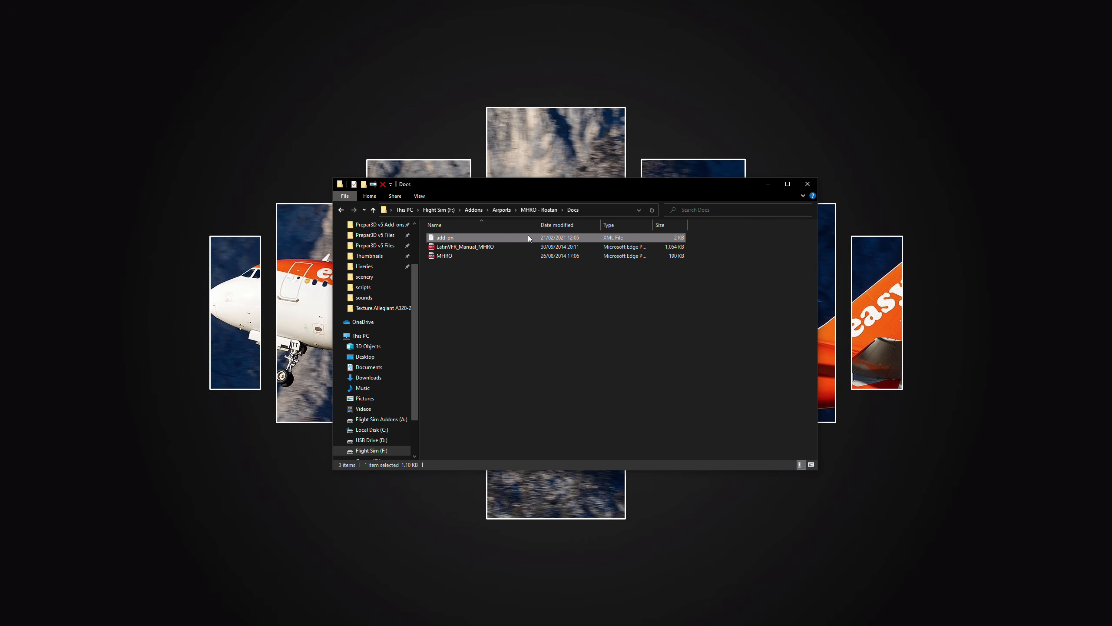
pyautogui.hotkey('ctrl', 'x')
pyautogui.press('BackSpace')
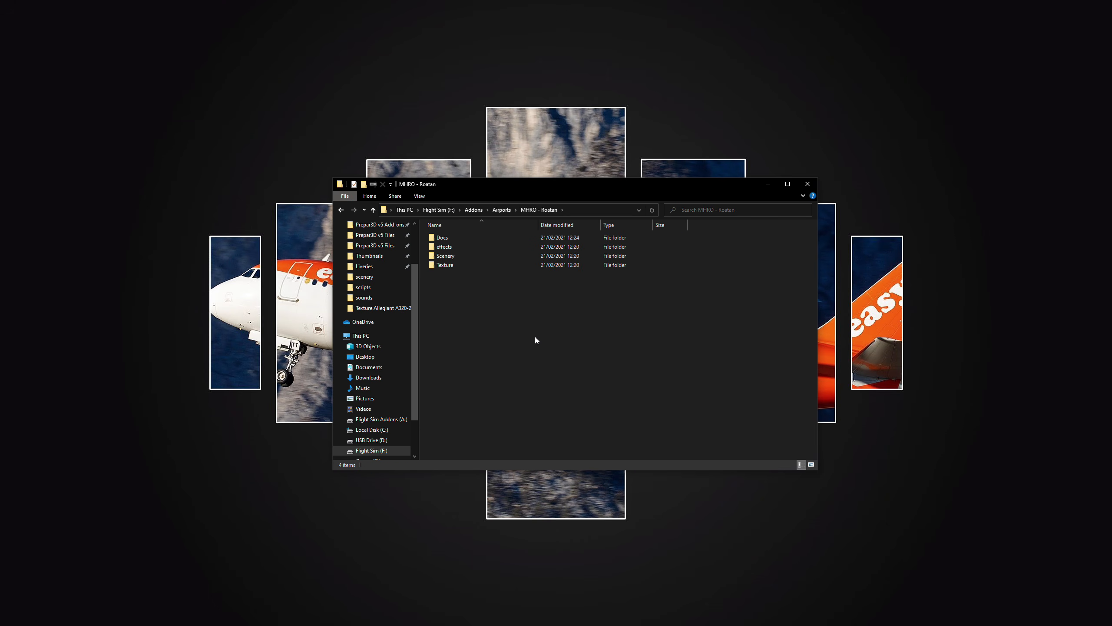
pyautogui.hotkey('ctrl', 'v')
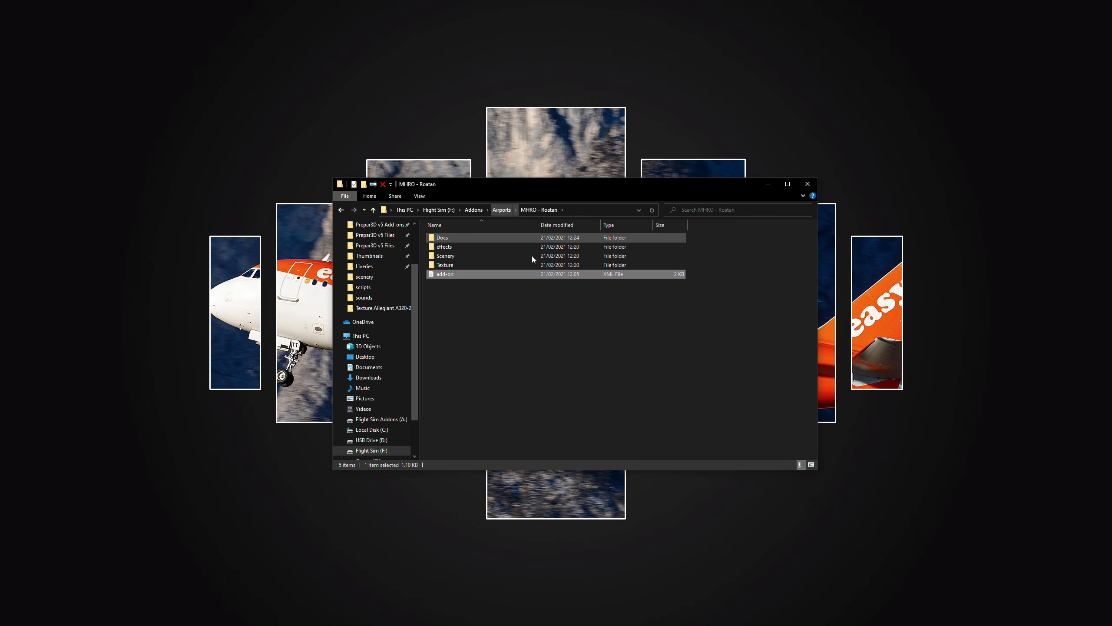
pyautogui.click(523, 309)
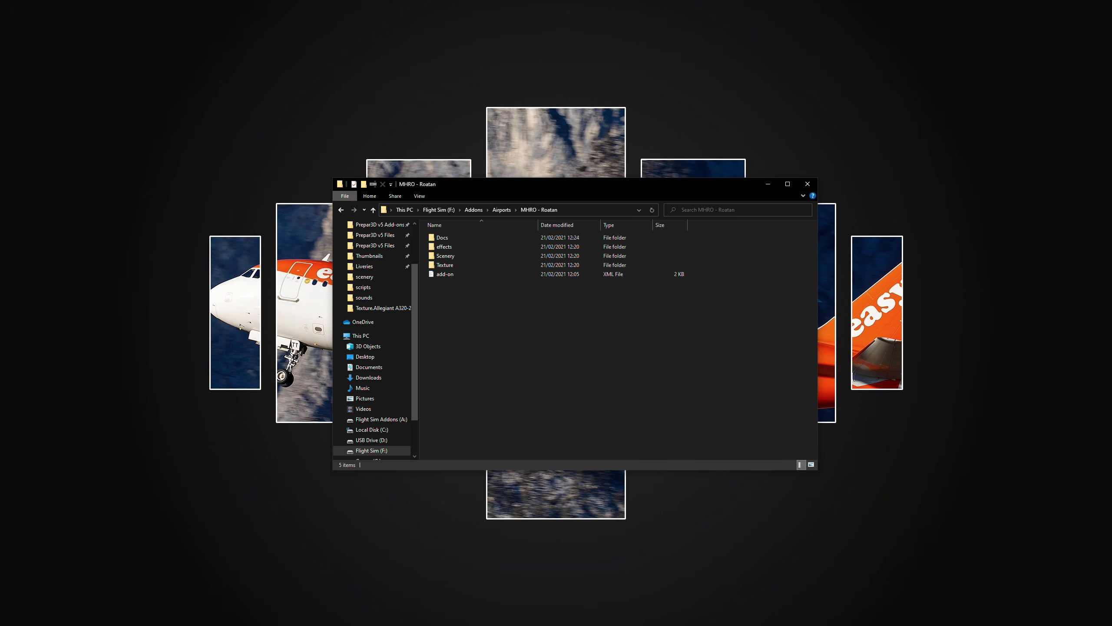
# Step: Open add-on.xml from the MHRO - Roatan folder and examine its specific texture, ground layered scenery and startup application sections
pyautogui.doubleClick(473, 274)
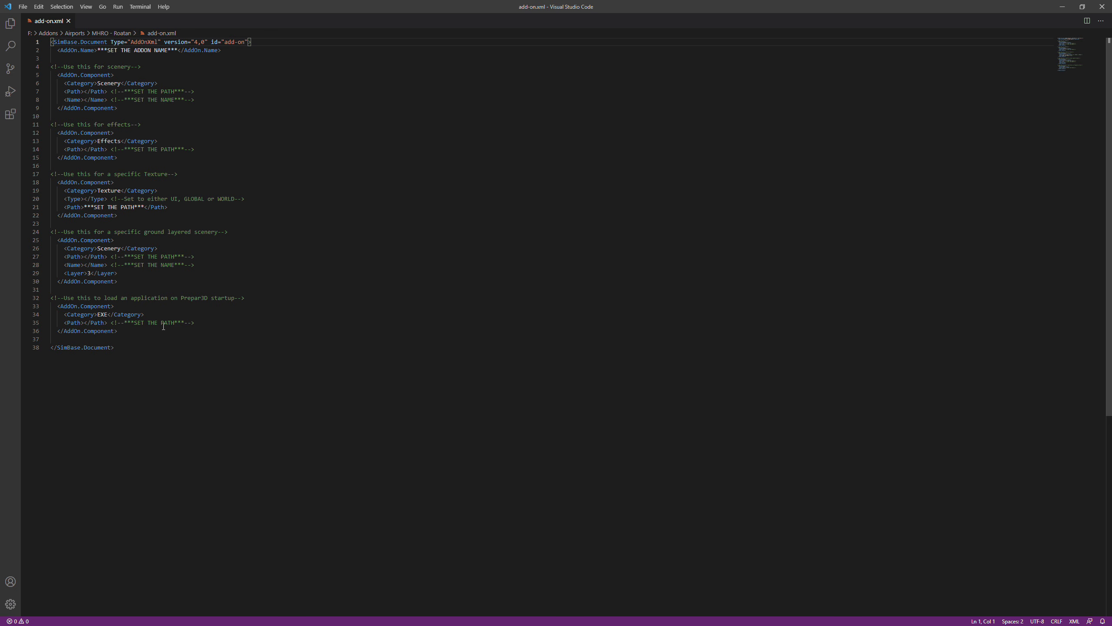
pyautogui.moveTo(201, 299); pyautogui.dragTo(74, 302)
pyautogui.moveTo(158, 233); pyautogui.dragTo(231, 234)
pyautogui.click(231, 233)
pyautogui.moveTo(106, 291); pyautogui.dragTo(129, 325)
pyautogui.click(130, 340)
pyautogui.moveTo(132, 340); pyautogui.dragTo(91, 165)
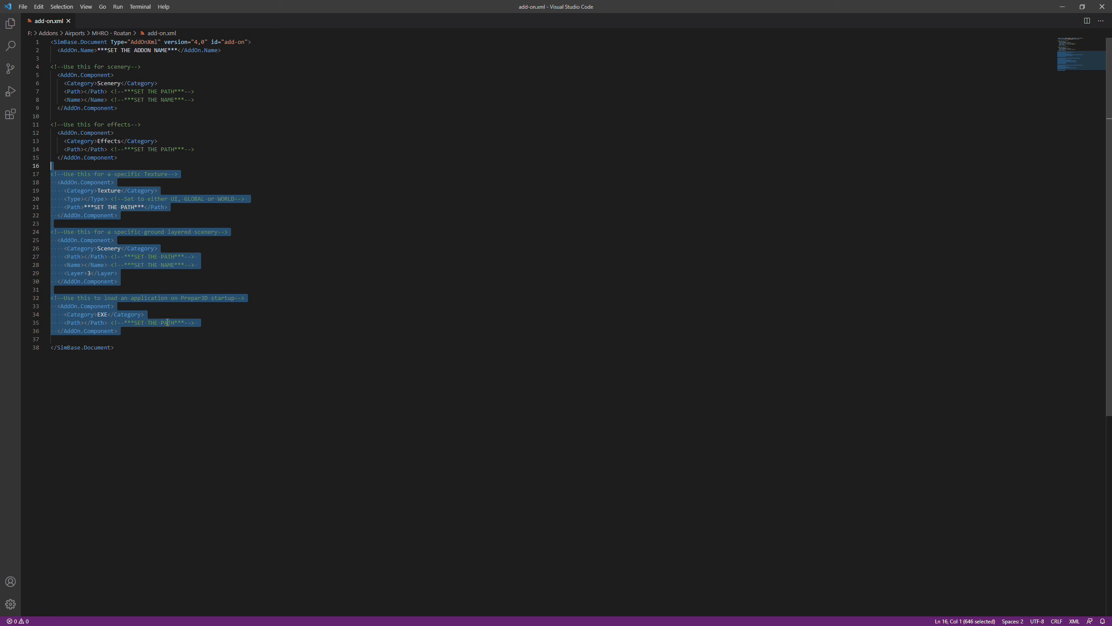
pyautogui.click(98, 319)
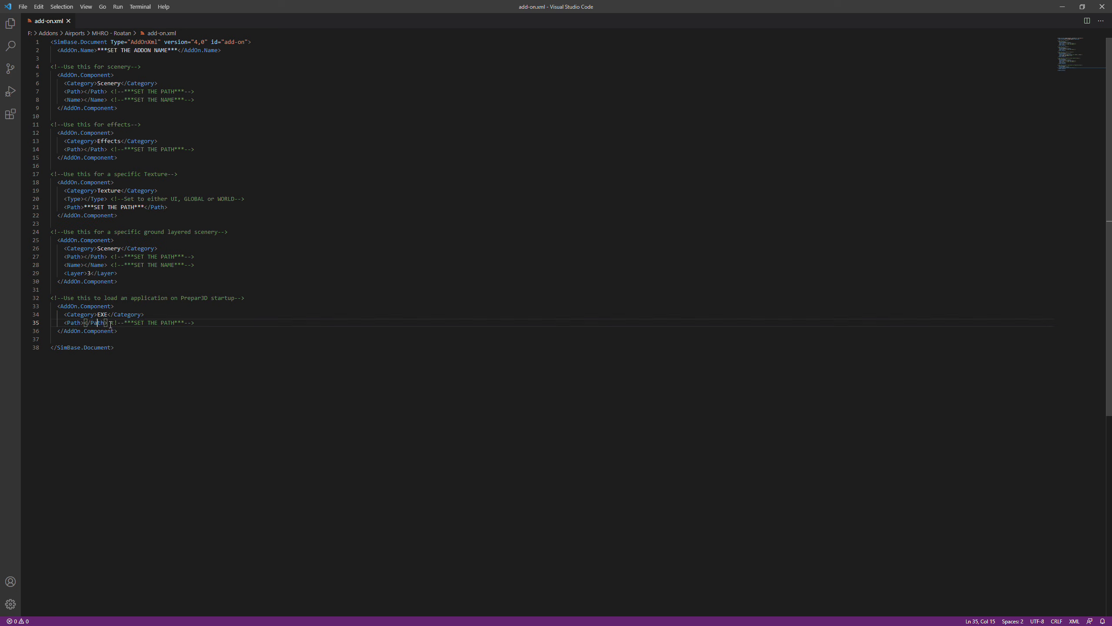
pyautogui.moveTo(52, 339); pyautogui.dragTo(58, 289)
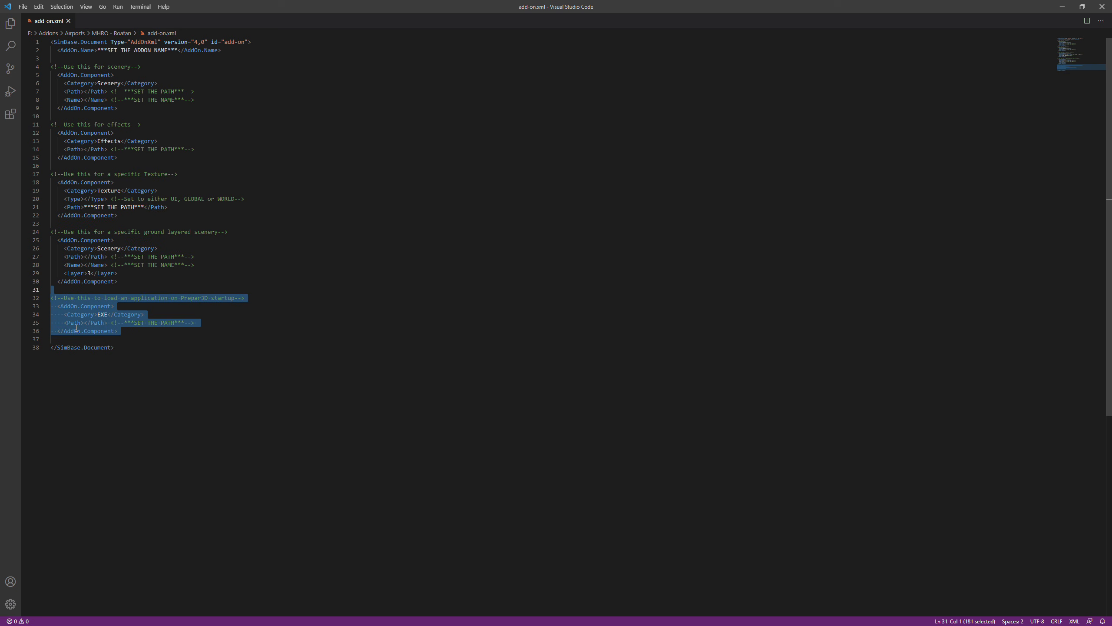
pyautogui.moveTo(75, 339); pyautogui.dragTo(63, 290)
pyautogui.moveTo(104, 340); pyautogui.dragTo(89, 288)
pyautogui.click(126, 349)
pyautogui.click(86, 322)
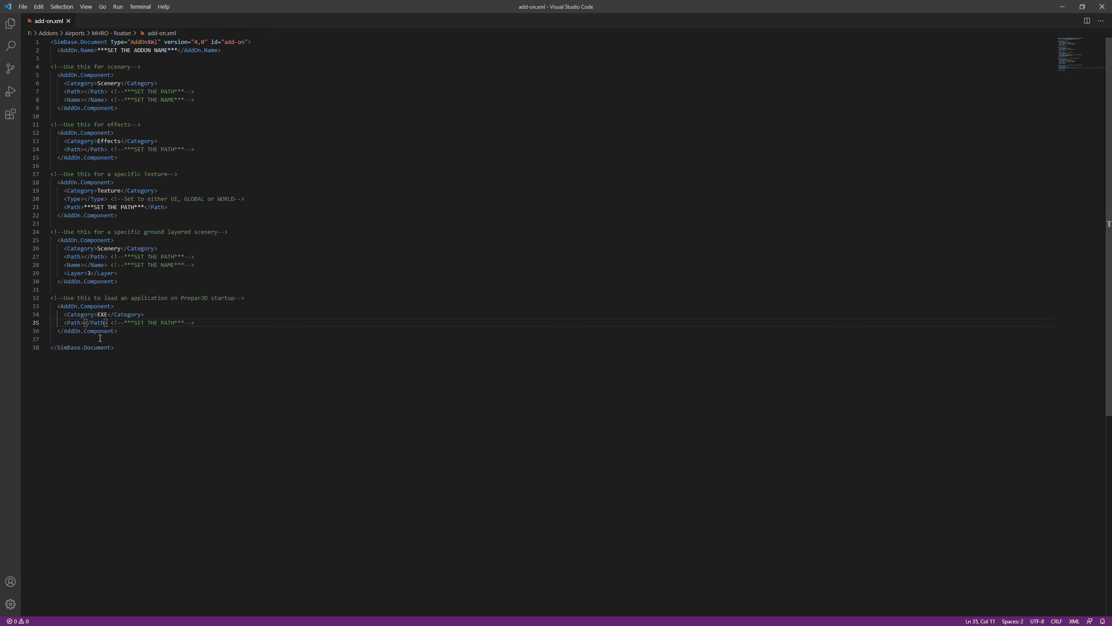
pyautogui.moveTo(100, 338); pyautogui.dragTo(65, 291)
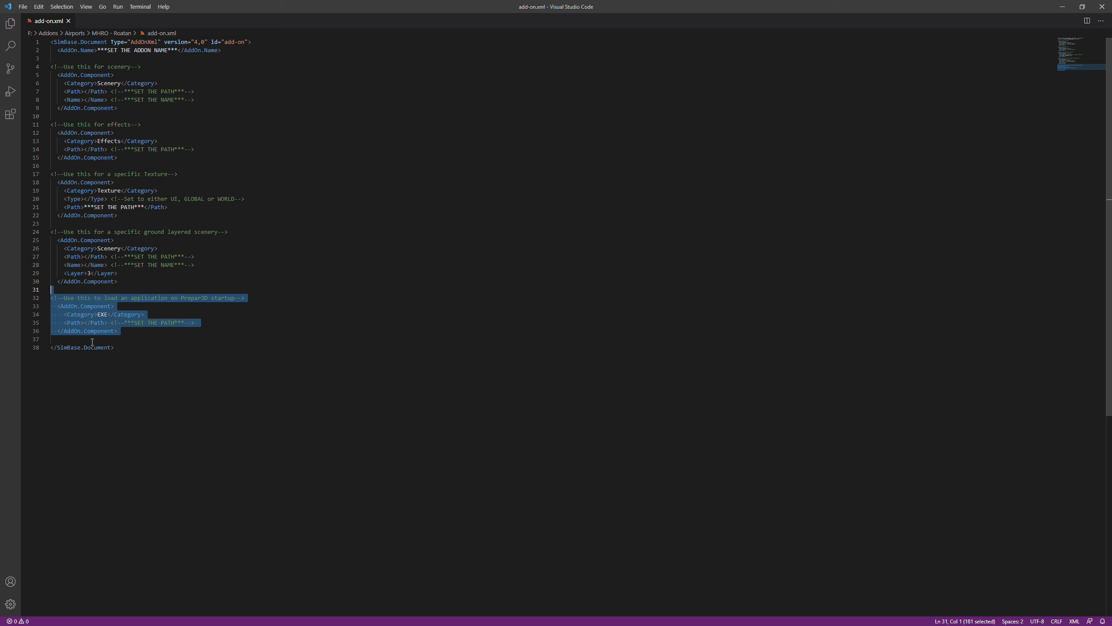
# Step: Delete the specific texture, ground layered scenery and startup application sections from add-on.xml and save the file
pyautogui.moveTo(92, 342); pyautogui.dragTo(51, 166)
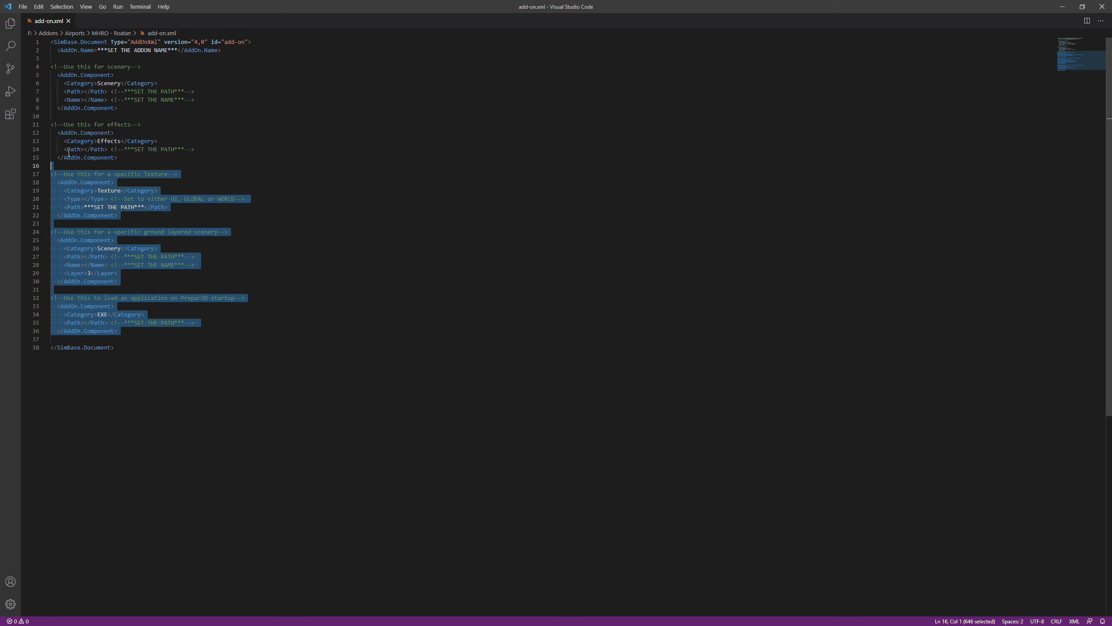
pyautogui.press('Delete')
pyautogui.hotkey('ctrl', 'End')
pyautogui.hotkey('ctrl', 's')
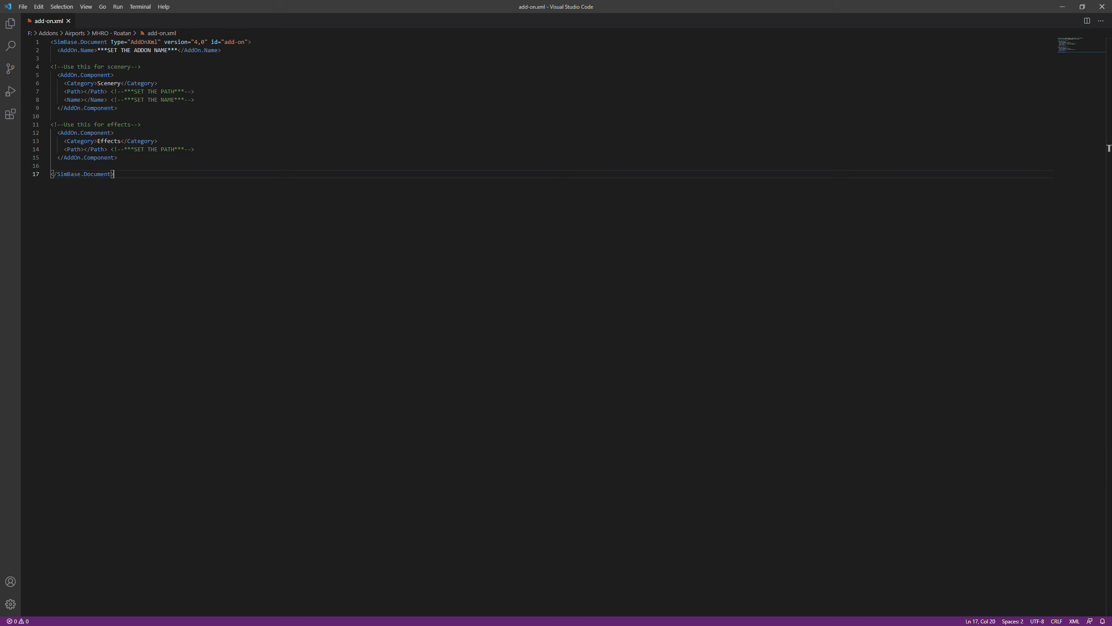
# Step: Replace the AddOn.Name placeholder with LatinVFR Roatan and save the file
pyautogui.moveTo(98, 50); pyautogui.dragTo(178, 58)
pyautogui.moveTo(57, 50); pyautogui.dragTo(177, 49)
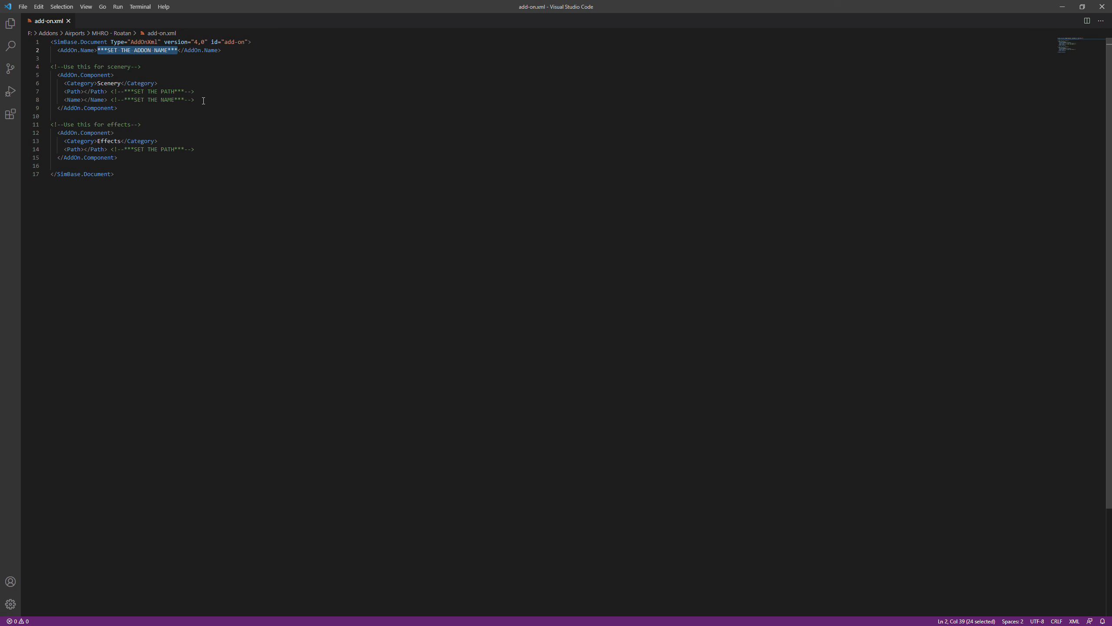
pyautogui.write('Lati')
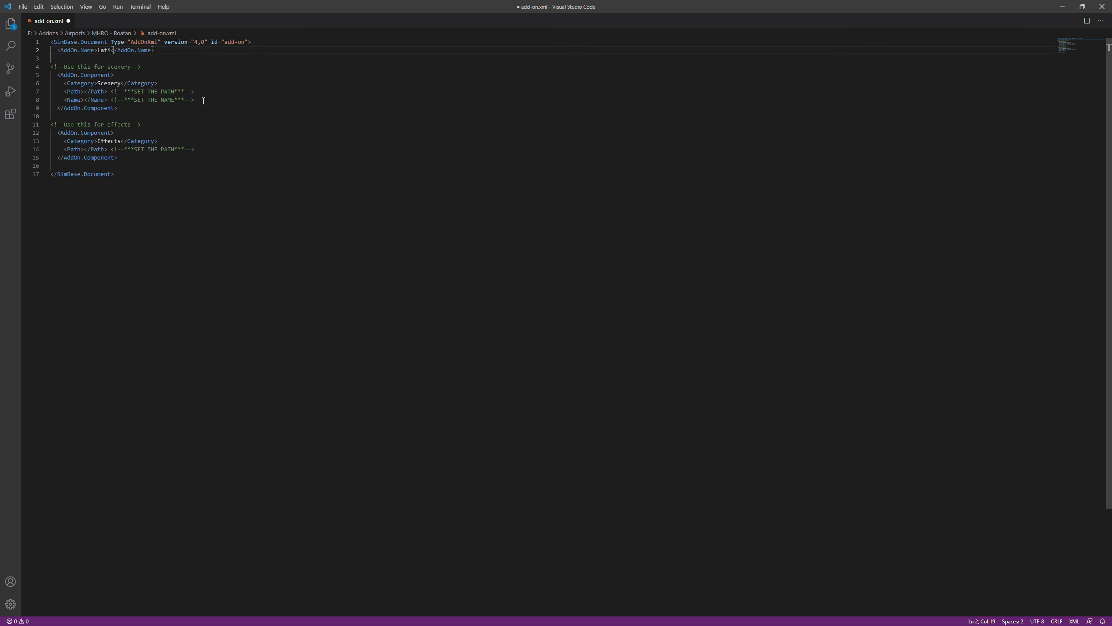
pyautogui.write('nVFR Roatan')
pyautogui.hotkey('ctrl', 's')
pyautogui.hotkey('shift', 'Left')
pyautogui.hotkey('shift', 'Left')
pyautogui.hotkey('shift', 'Left')
pyautogui.hotkey('shift', 'Left')
pyautogui.hotkey('shift', 'Left')
pyautogui.hotkey('shift', 'Left')
pyautogui.hotkey('shift', 'Left')
pyautogui.hotkey('shift', 'Left')
pyautogui.hotkey('shift', 'Left')
pyautogui.hotkey('shift', 'Left')
pyautogui.hotkey('shift', 'Left')
pyautogui.hotkey('shift', 'Left')
pyautogui.hotkey('shift', 'Left')
pyautogui.hotkey('shift', 'Left')
pyautogui.hotkey('shift', 'Left')
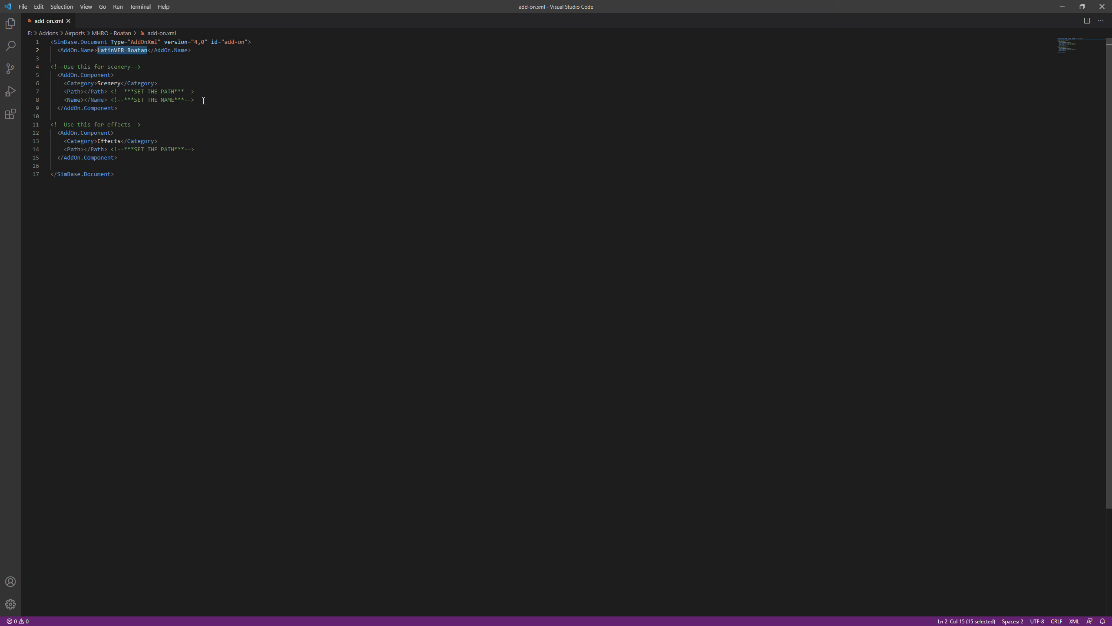
pyautogui.press('Right')
# Step: Copy the MHRO - Roatan folder's address and set the scenery component's Path to F:\Addons\Airports\MHRO - Roatan
pyautogui.hotkey('alt', 'Tab')
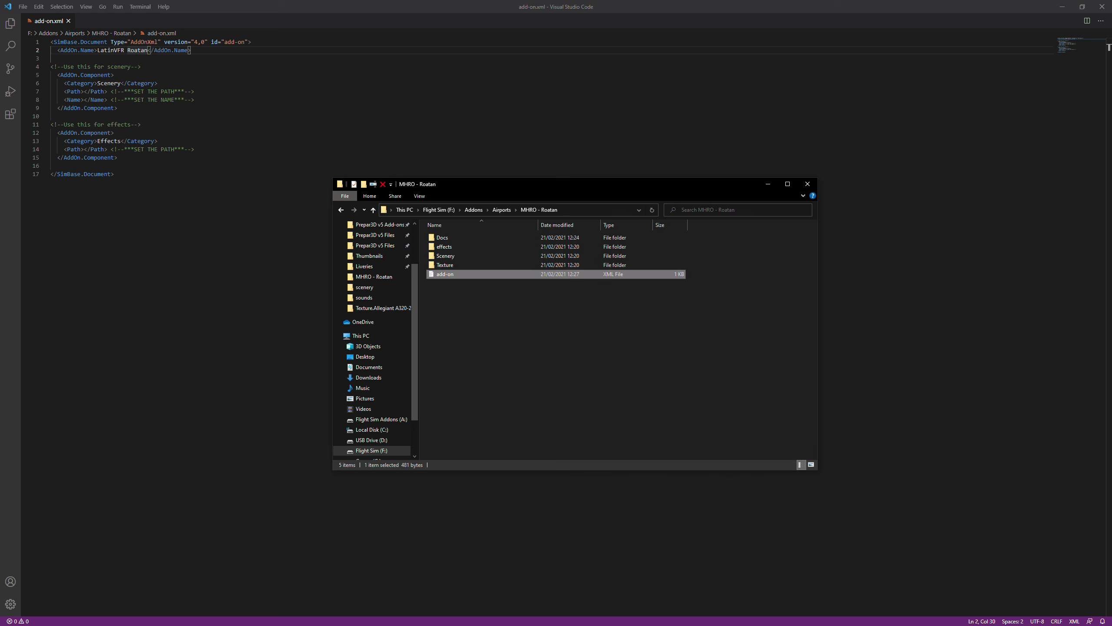
pyautogui.click(470, 312)
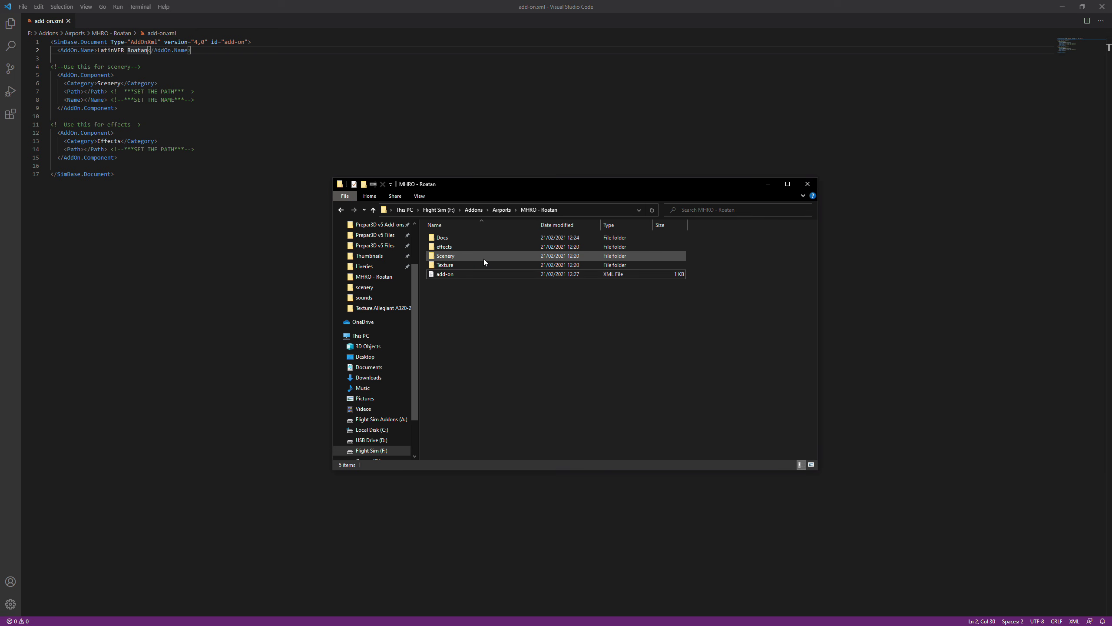
pyautogui.click(461, 259)
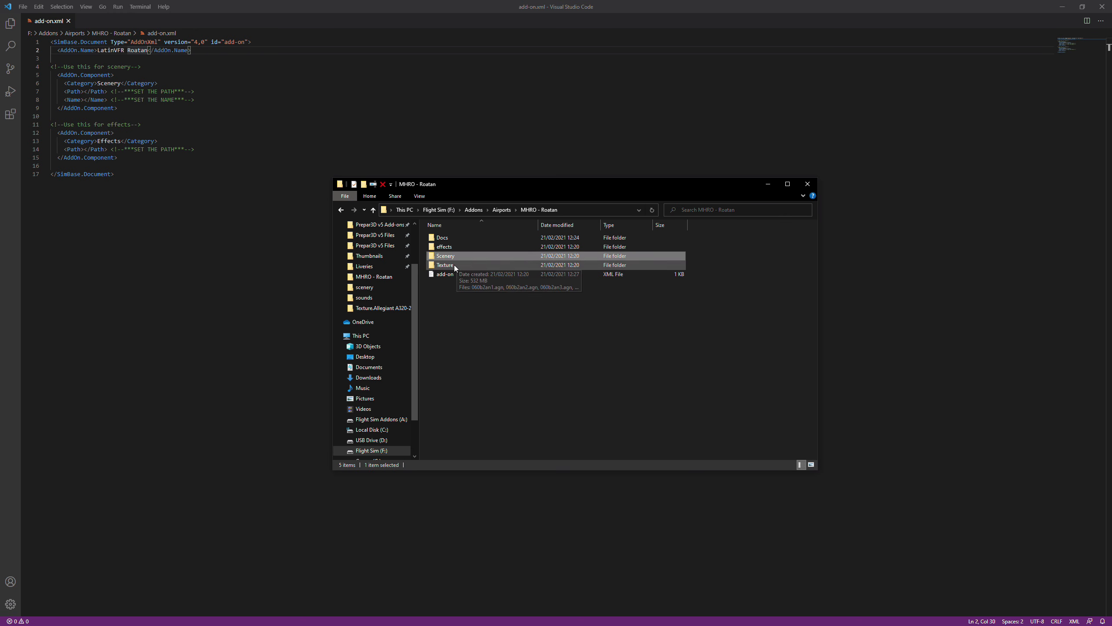
pyautogui.click(453, 264)
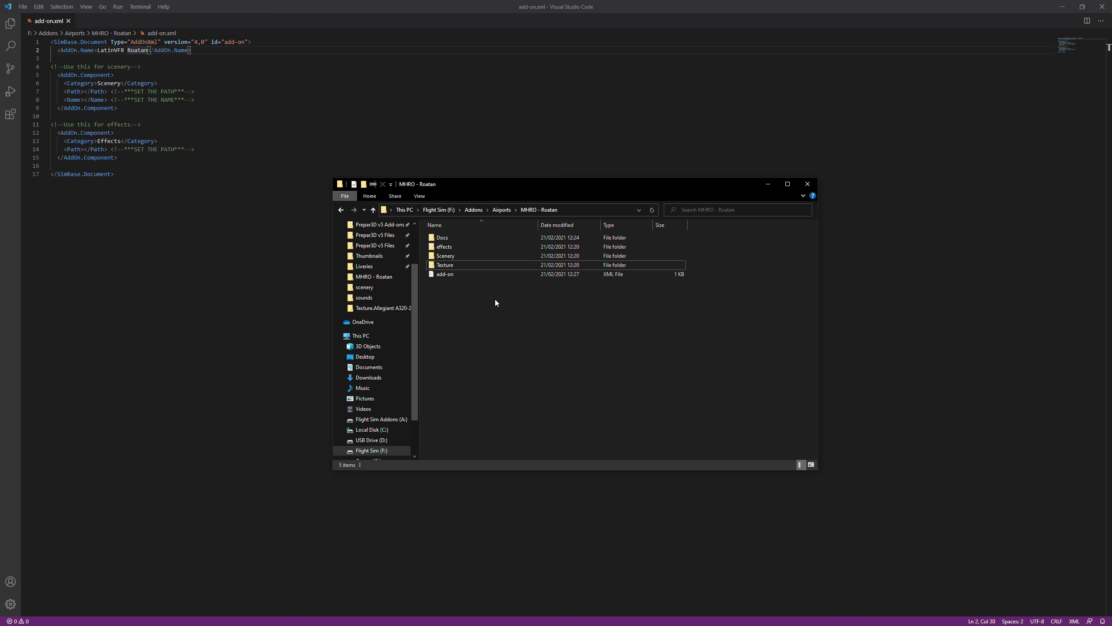
pyautogui.click(496, 300)
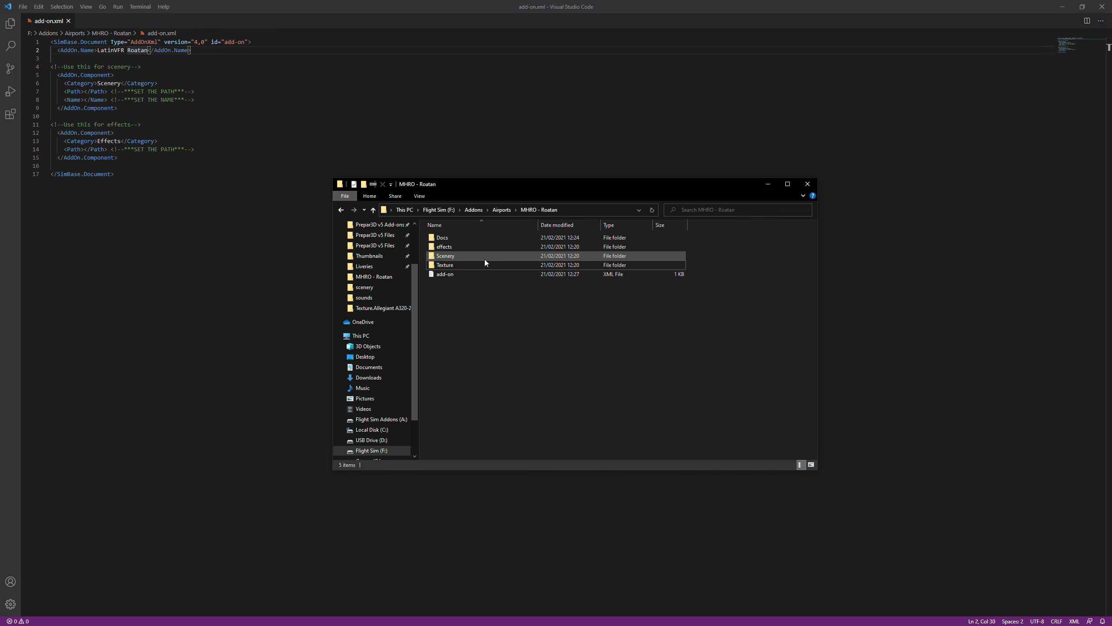
pyautogui.click(568, 210)
pyautogui.hotkey('ctrl', 'c')
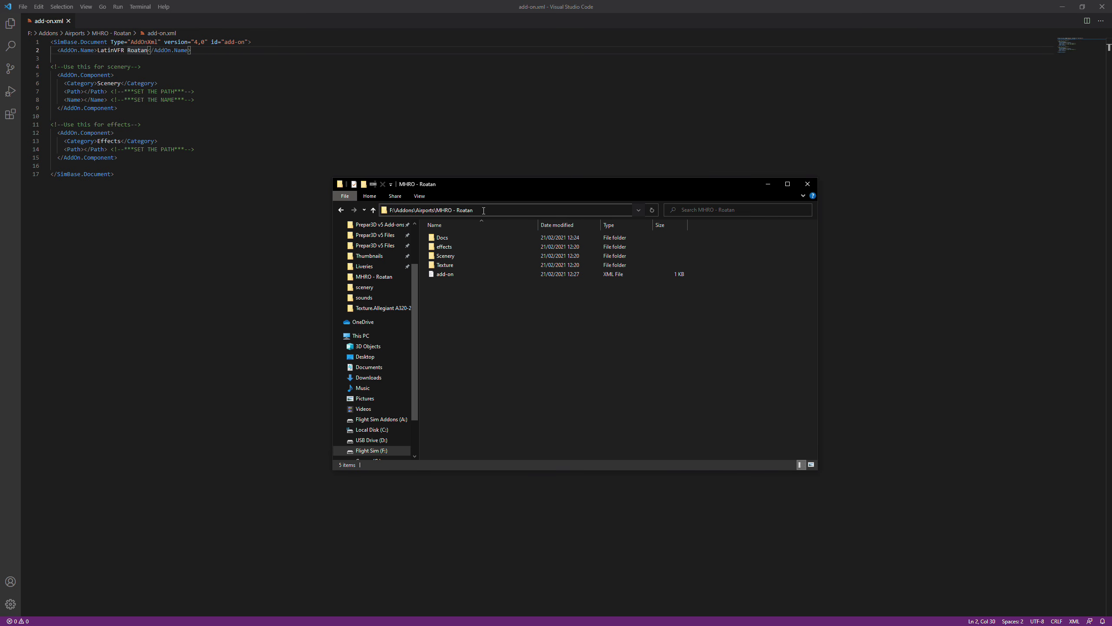
pyautogui.click(86, 92)
pyautogui.hotkey('ctrl', 'v')
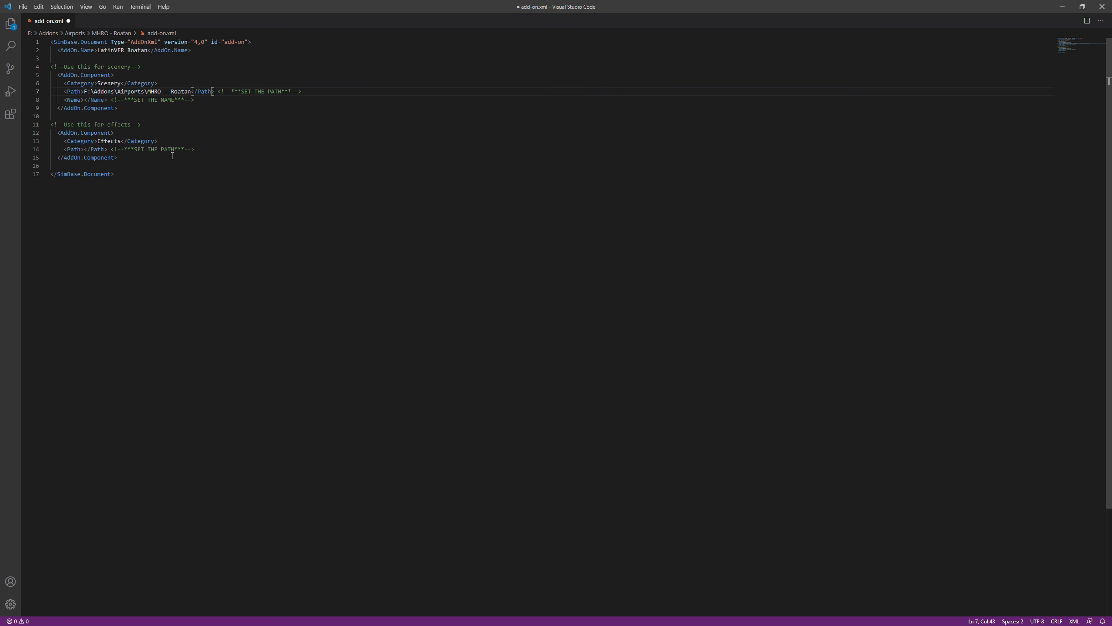
# Step: Copy the add-on name LatinVFR Roatan into the scenery component's Name tag
pyautogui.click(86, 99)
pyautogui.moveTo(95, 49); pyautogui.dragTo(148, 51)
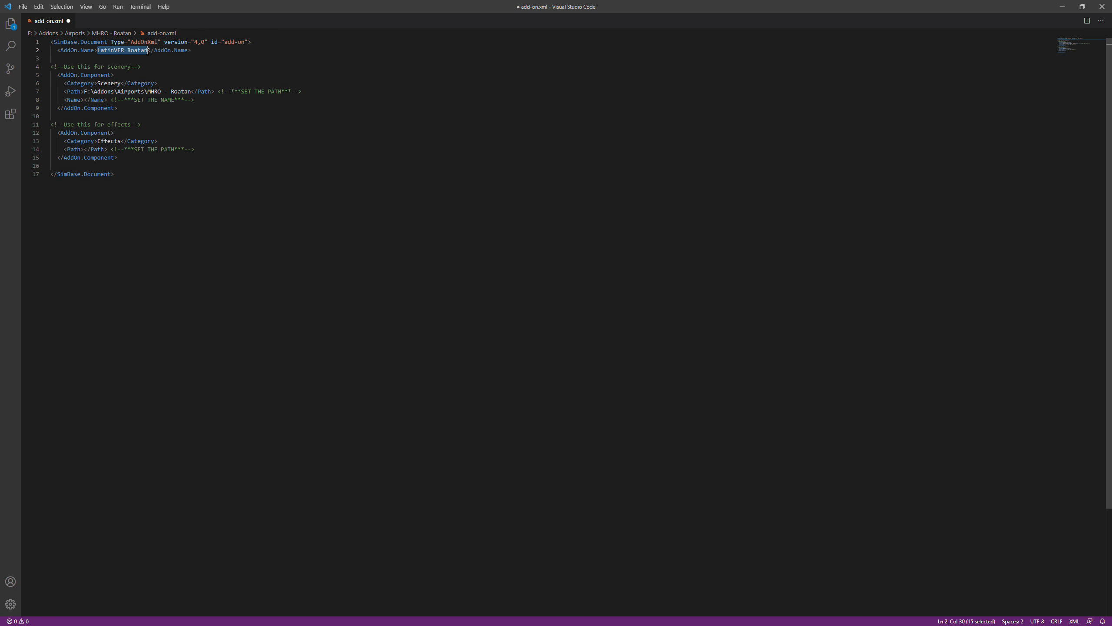
pyautogui.hotkey('ctrl', 'c')
pyautogui.click(87, 101)
pyautogui.hotkey('ctrl', 'v')
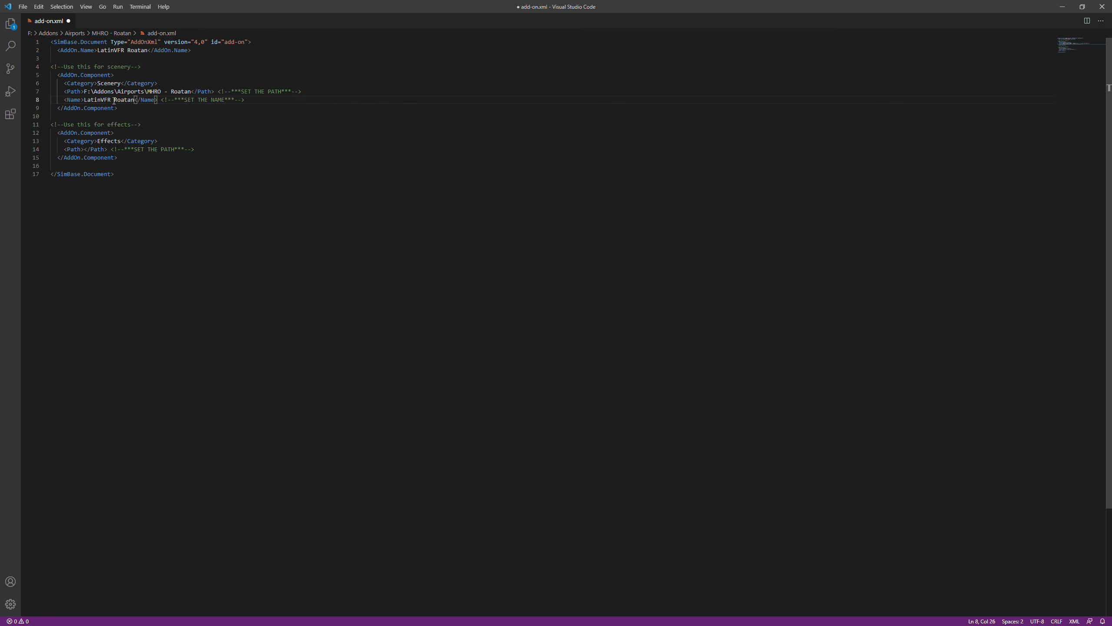
pyautogui.moveTo(99, 49); pyautogui.dragTo(155, 51)
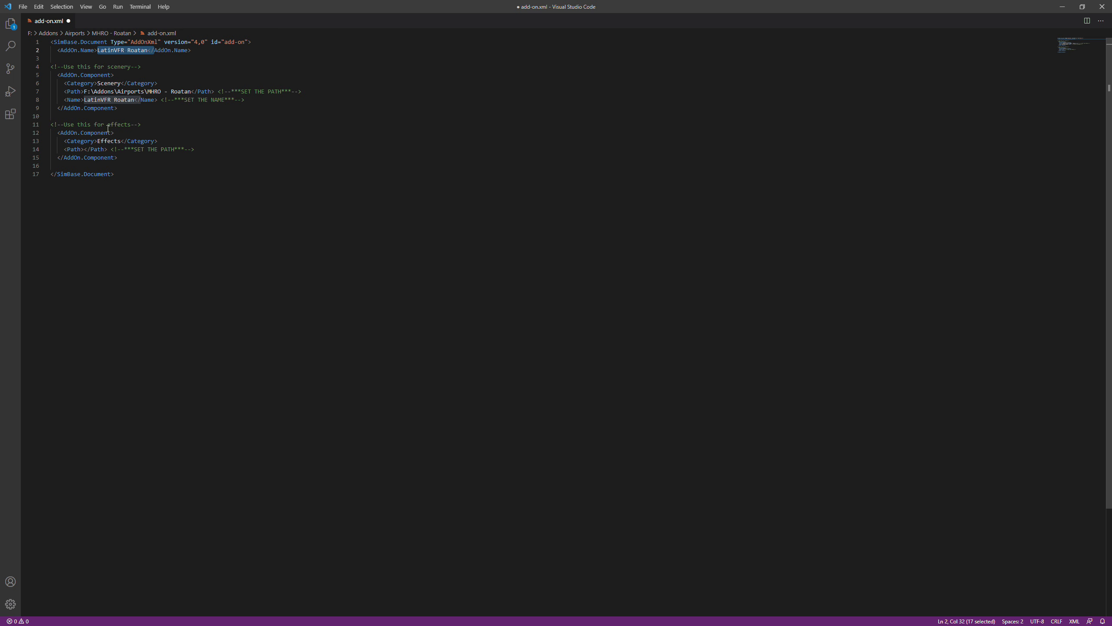
# Step: Copy the effects subfolder's address and set the effects component's Path to F:\Addons\Airports\MHRO - Roatan\effects
pyautogui.hotkey('alt', 'Tab')
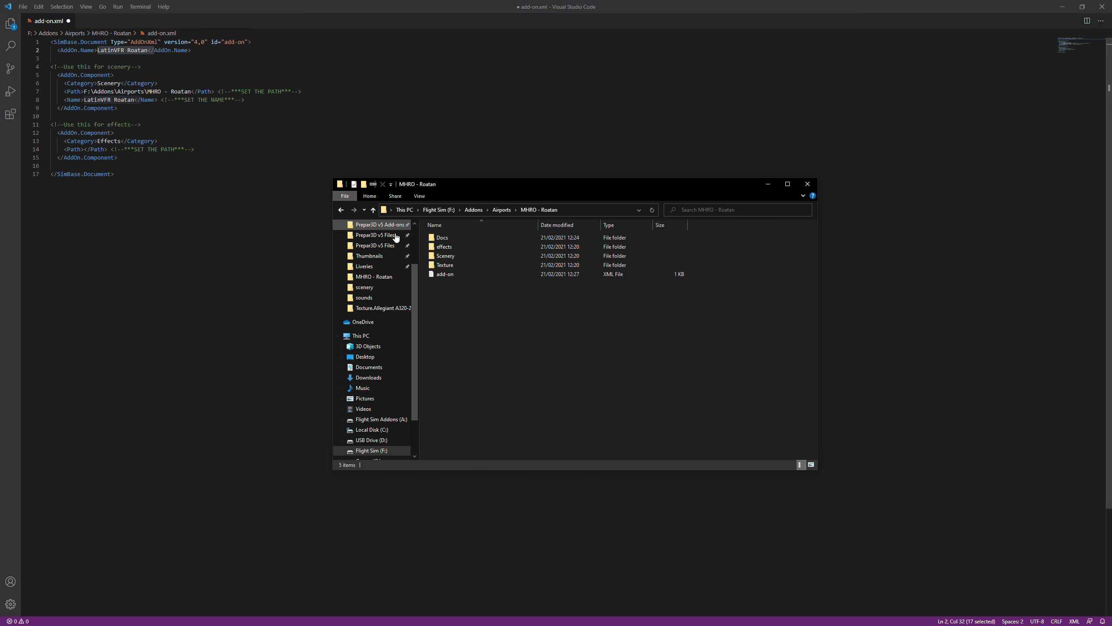
pyautogui.doubleClick(472, 247)
pyautogui.moveTo(524, 357); pyautogui.dragTo(495, 236)
pyautogui.click(601, 210)
pyautogui.hotkey('ctrl', 'c')
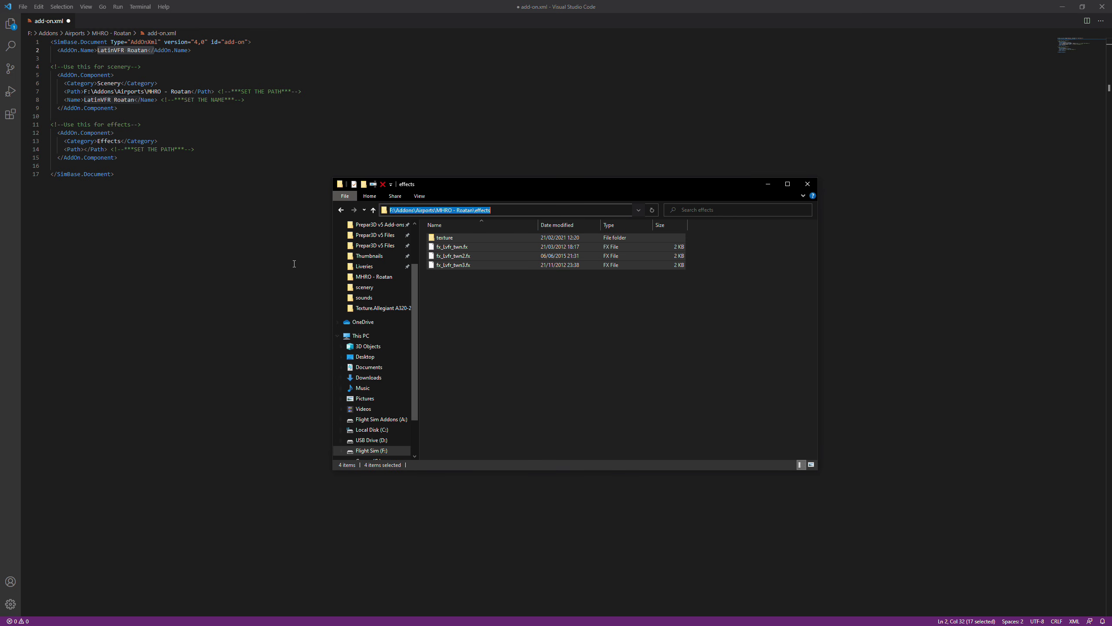
pyautogui.click(84, 149)
pyautogui.hotkey('ctrl', 'v')
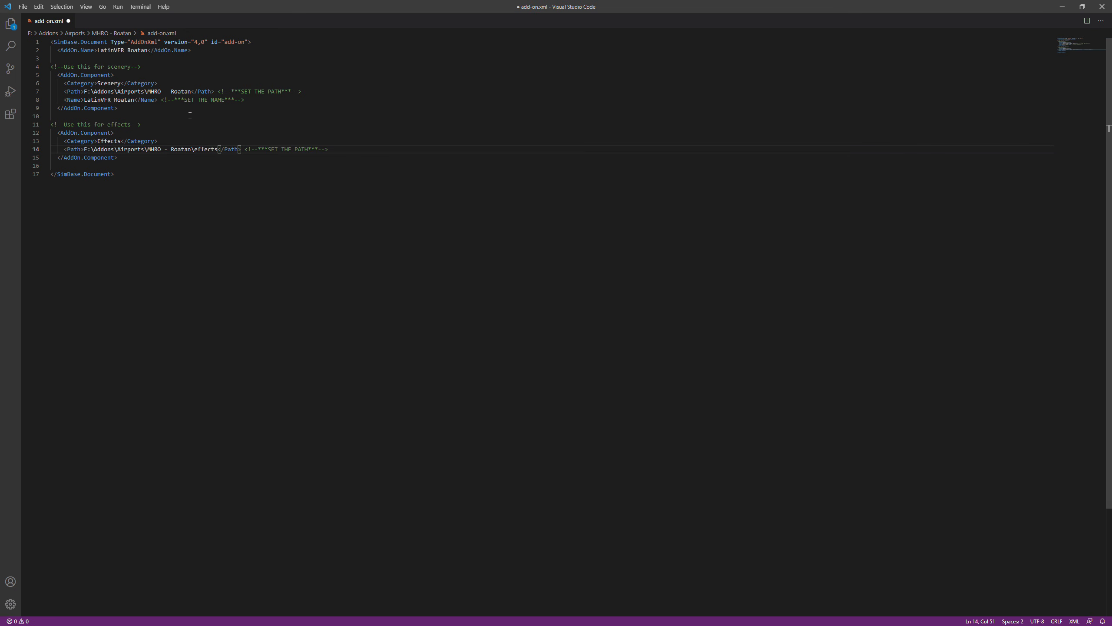
# Step: Compare the folder paths entered for the scenery and effects components
pyautogui.moveTo(84, 149); pyautogui.dragTo(192, 152)
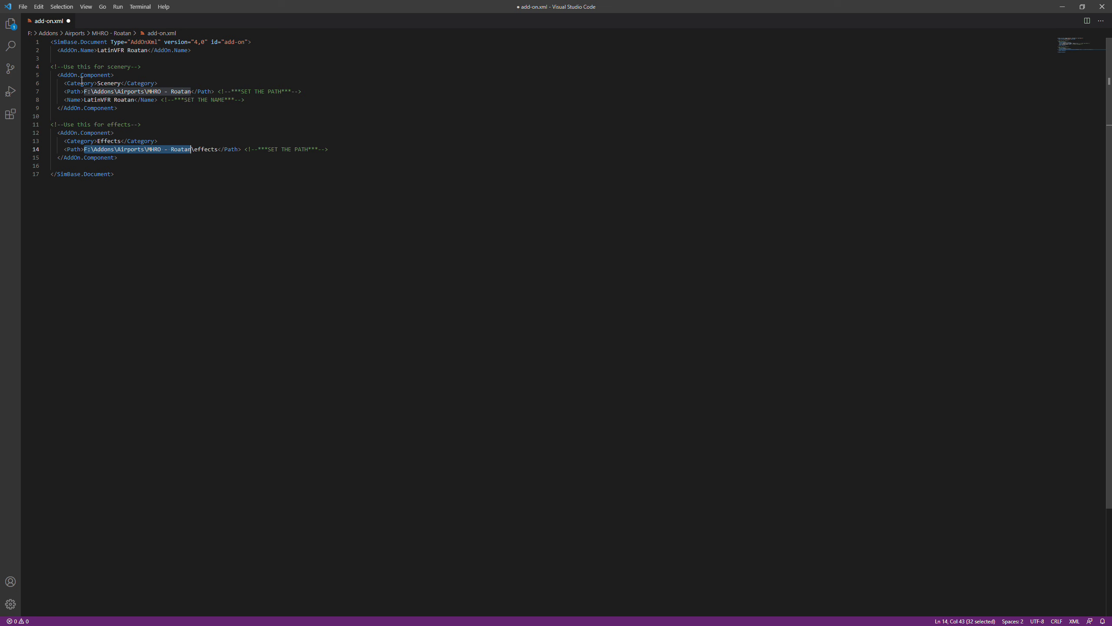
pyautogui.moveTo(101, 84); pyautogui.dragTo(180, 86)
pyautogui.moveTo(83, 149); pyautogui.dragTo(216, 148)
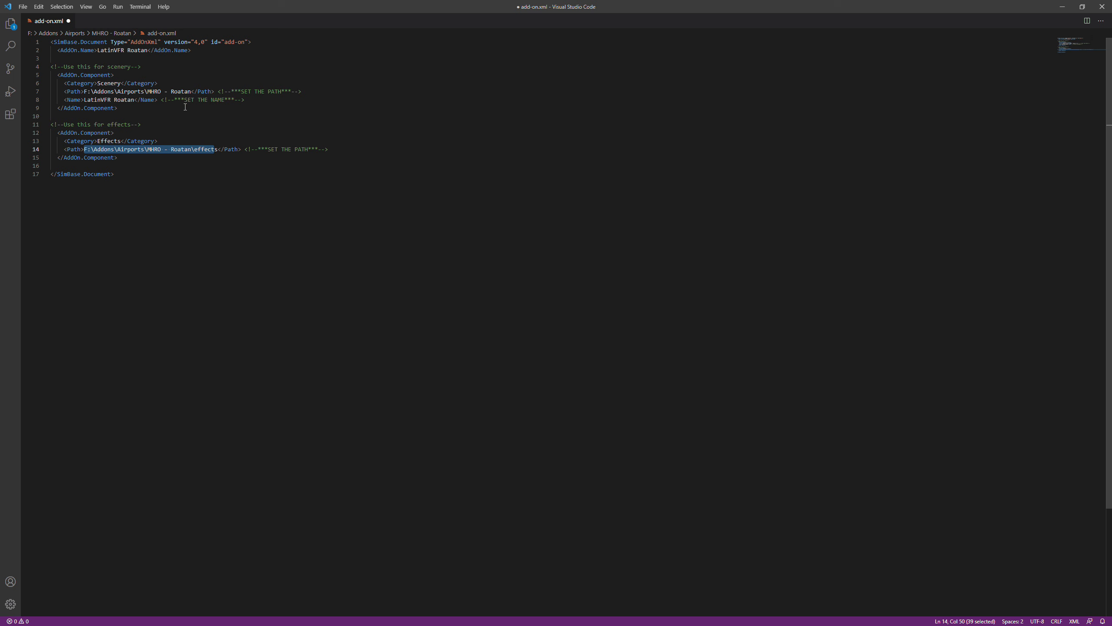
pyautogui.moveTo(258, 102); pyautogui.dragTo(333, 90)
# Step: Add the line <Layer>999</Layer> below the Name tag inside the scenery component
pyautogui.click(312, 99)
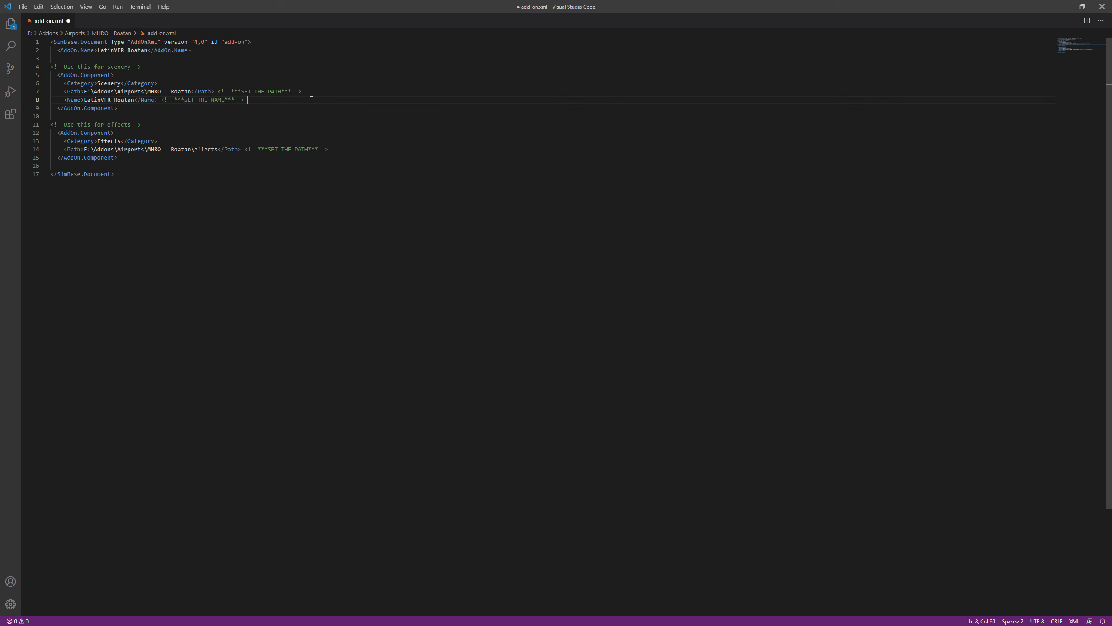
pyautogui.press('Return')
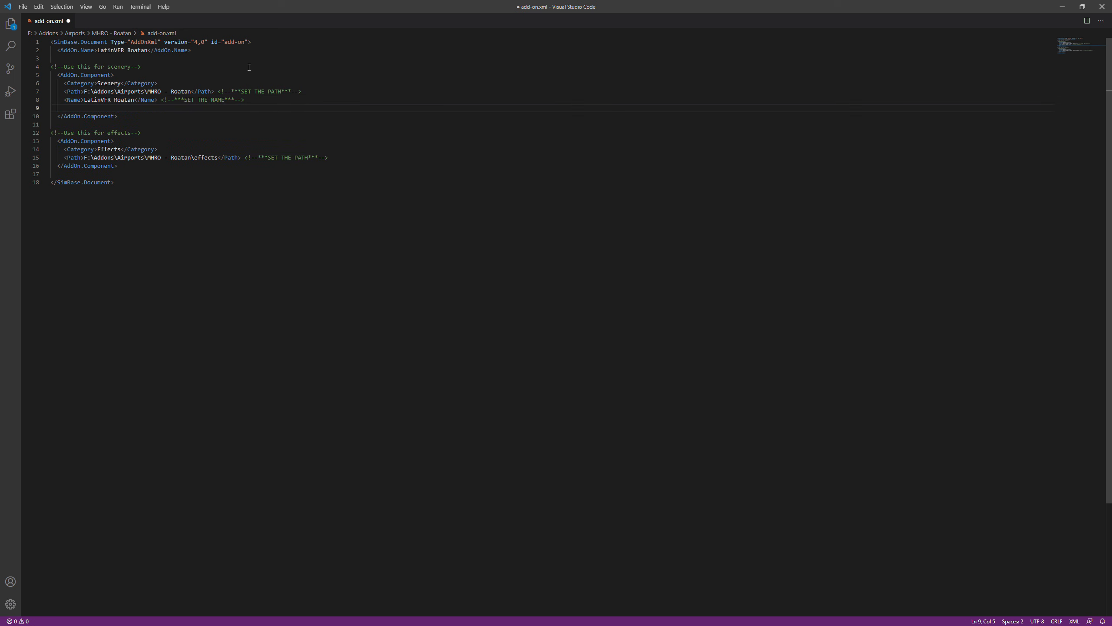
pyautogui.moveTo(58, 71); pyautogui.dragTo(138, 72)
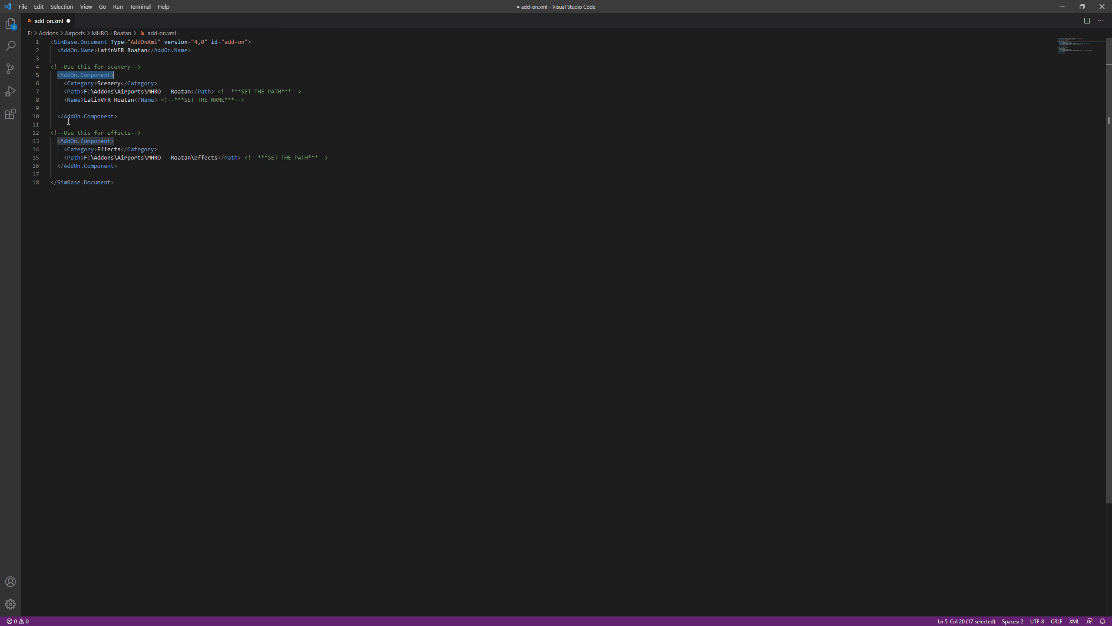
pyautogui.moveTo(58, 116); pyautogui.dragTo(118, 117)
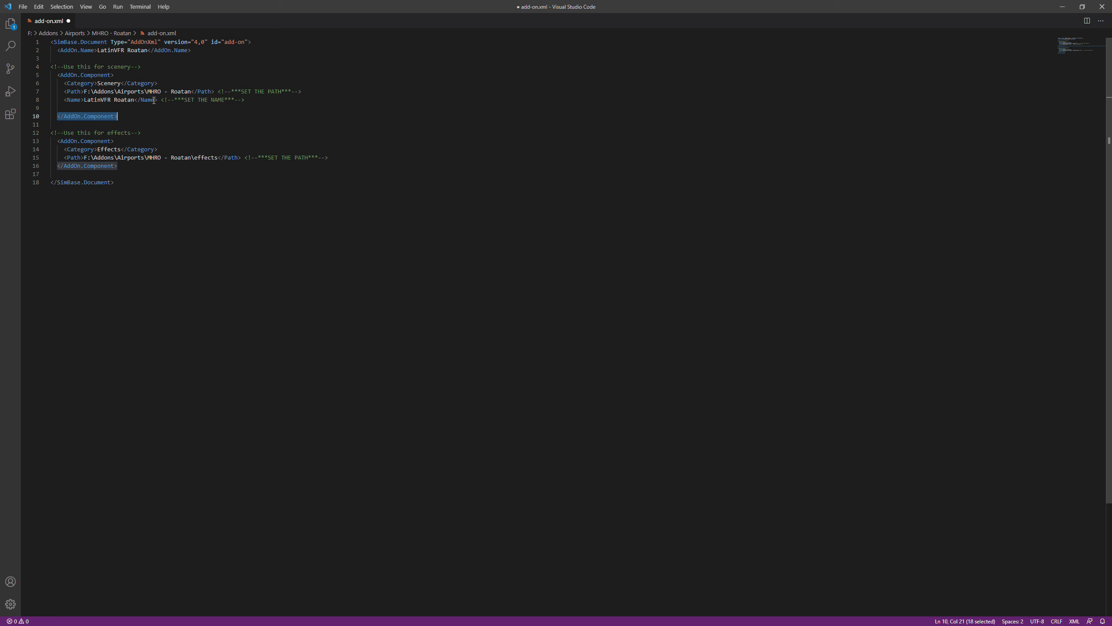
pyautogui.click(134, 106)
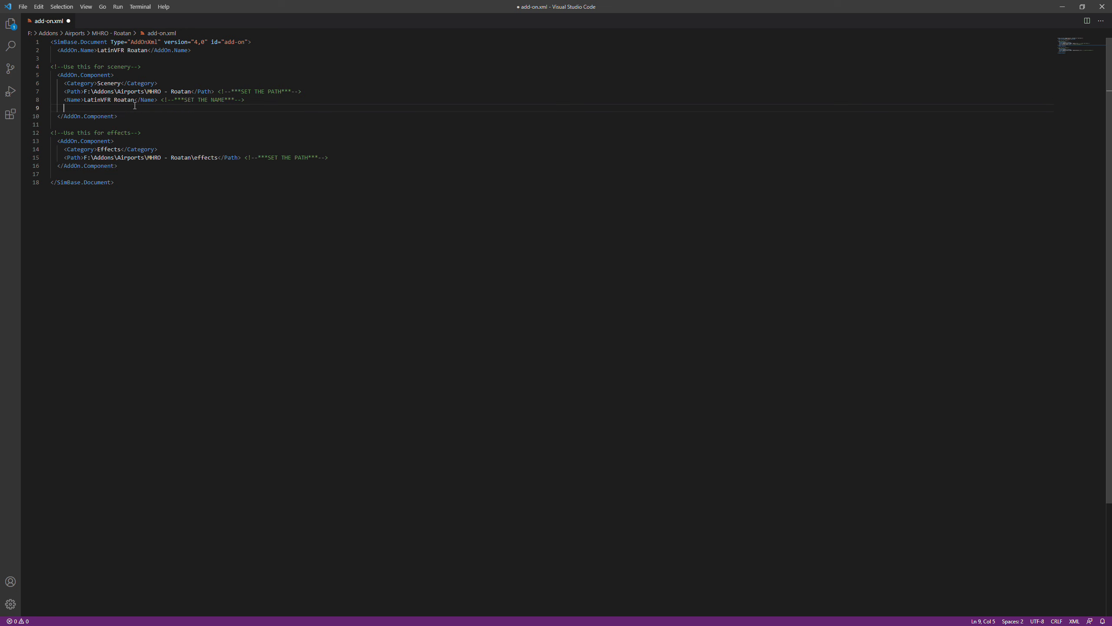
pyautogui.write('<Layer>999</Layer')
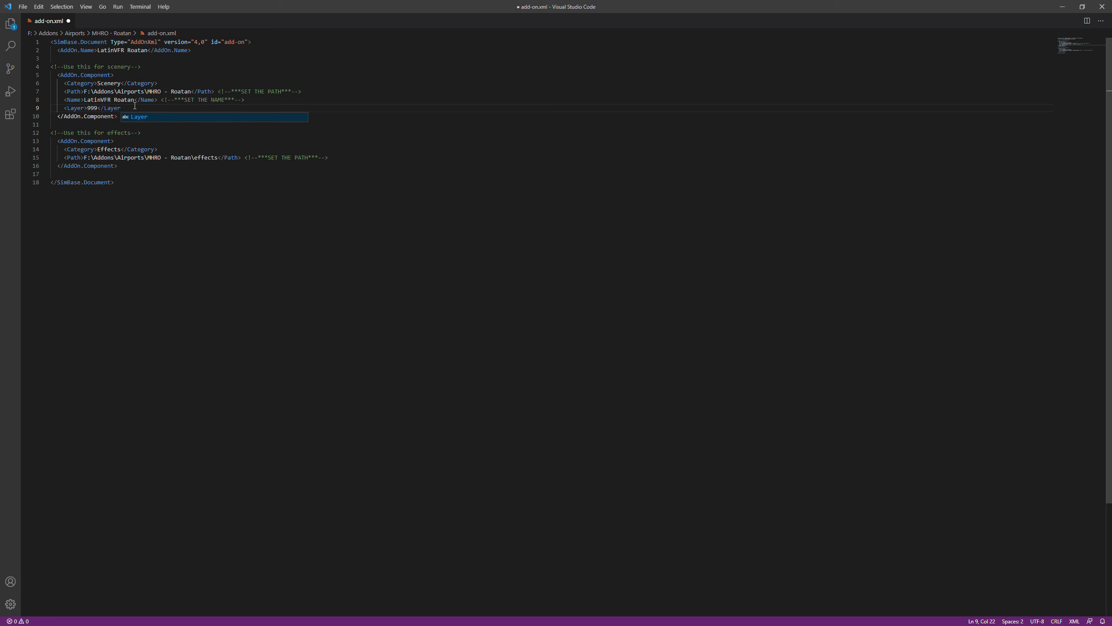
pyautogui.write('>')
pyautogui.hotkey('shift', 'Home')
pyautogui.hotkey('shift', 'Home')
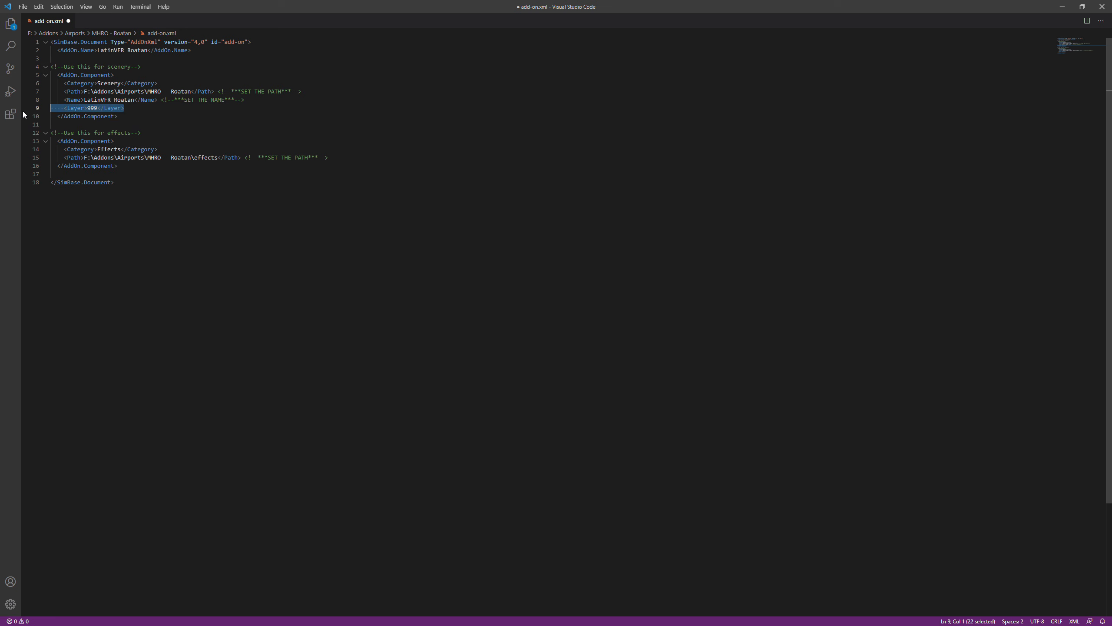
pyautogui.click(208, 116)
pyautogui.moveTo(125, 108); pyautogui.dragTo(34, 108)
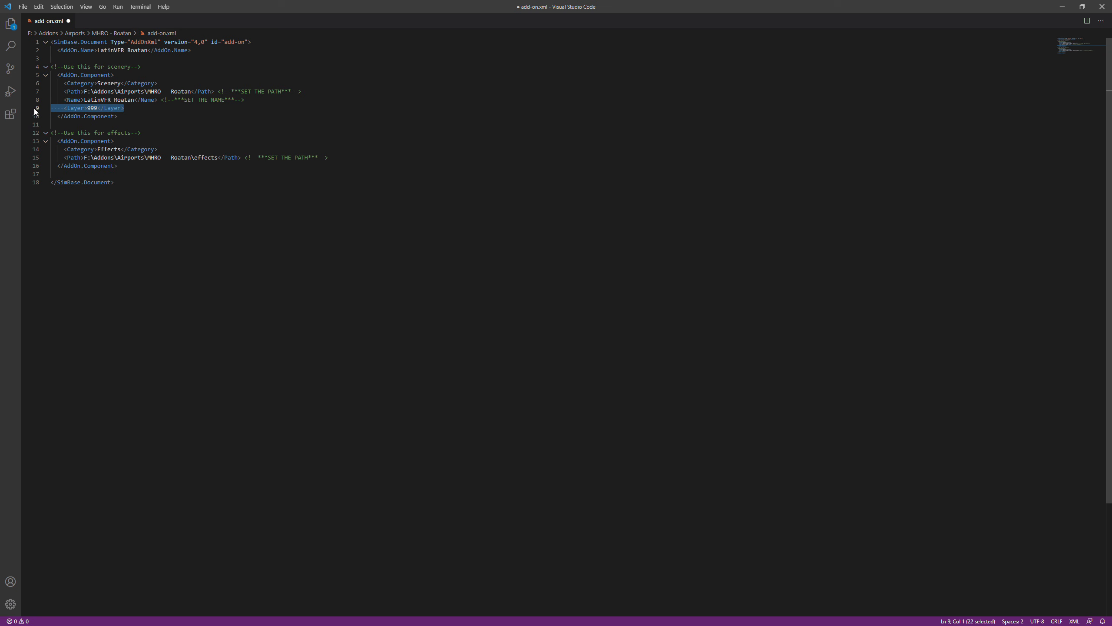
pyautogui.click(106, 175)
pyautogui.moveTo(104, 108); pyautogui.dragTo(40, 110)
pyautogui.click(125, 108)
pyautogui.click(115, 189)
# Step: Undo back to the original template to examine the Layer line in its ground layered scenery component, and redo all the edits
pyautogui.hotkey('ctrl', 'z')
pyautogui.hotkey('ctrl', 'z')
pyautogui.hotkey('ctrl', 'z')
pyautogui.hotkey('ctrl', 'z')
pyautogui.hotkey('ctrl', 'z')
pyautogui.hotkey('ctrl', 'z')
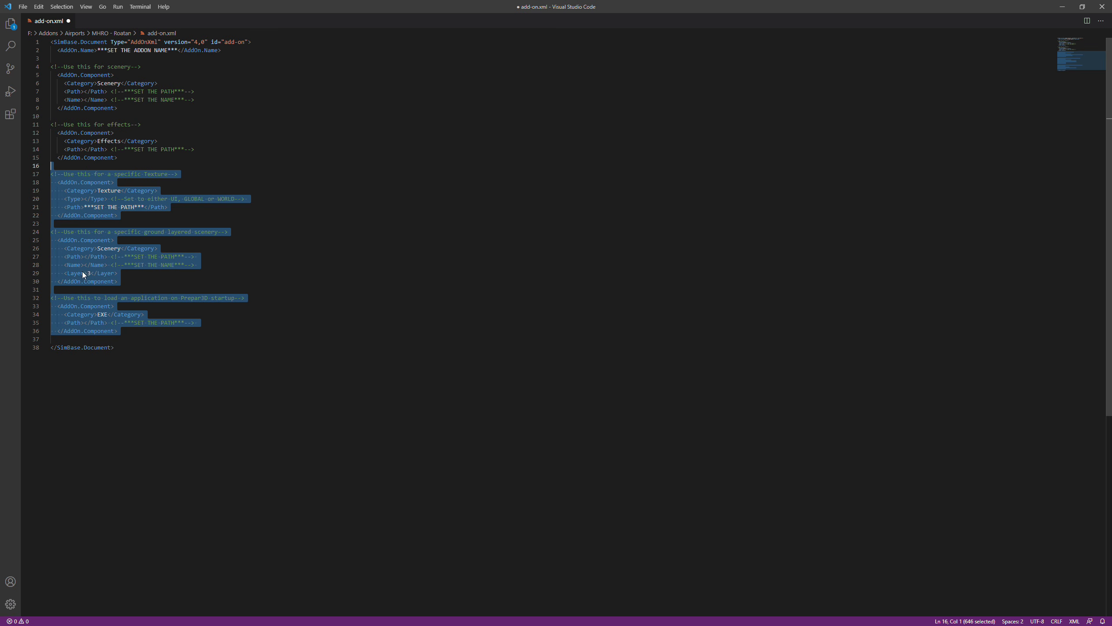
pyautogui.moveTo(129, 274); pyautogui.dragTo(28, 275)
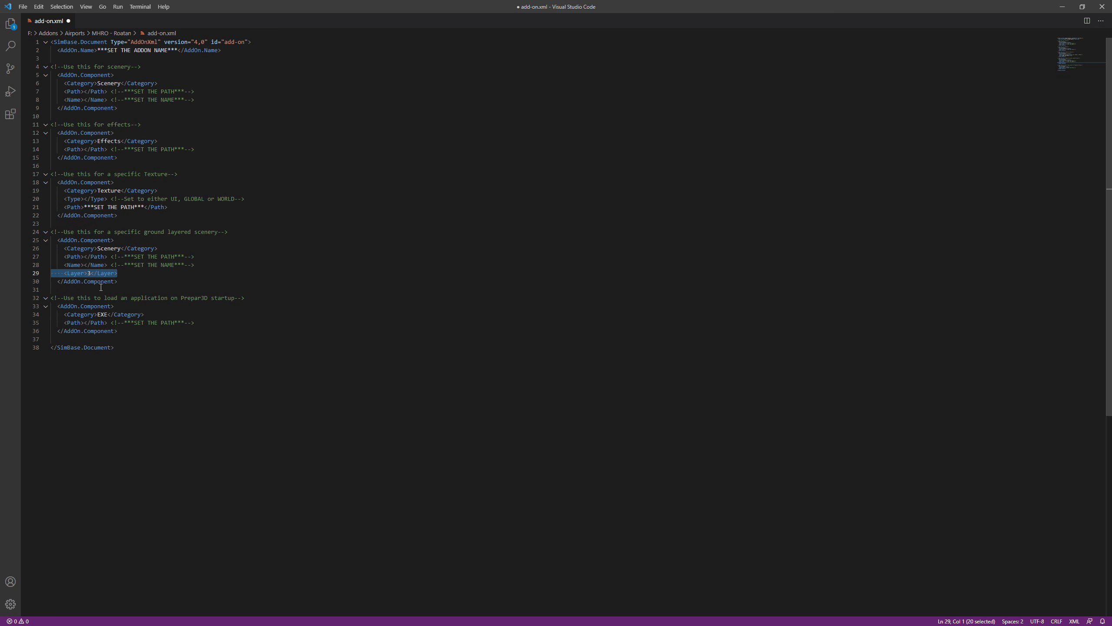
pyautogui.hotkey('ctrl', 'y')
pyautogui.hotkey('ctrl', 'y')
pyautogui.hotkey('ctrl', 'y')
pyautogui.hotkey('ctrl', 'y')
pyautogui.hotkey('ctrl', 'y')
pyautogui.hotkey('ctrl', 'y')
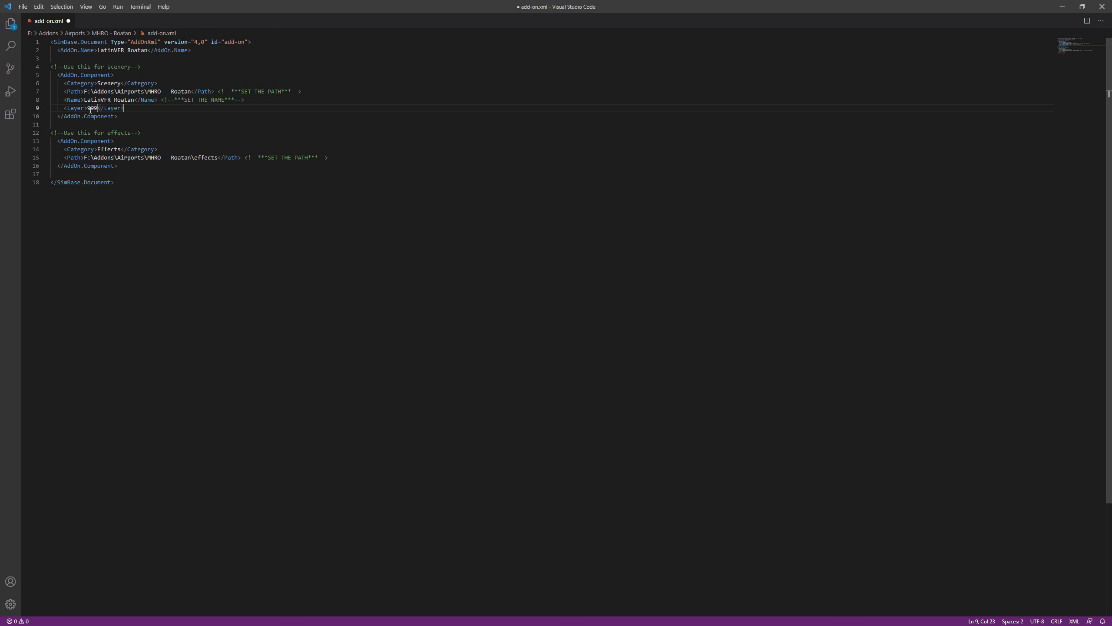
# Step: Review the scenery component's lines and the comments beside its Path and Name tags
pyautogui.moveTo(137, 115); pyautogui.dragTo(14, 87)
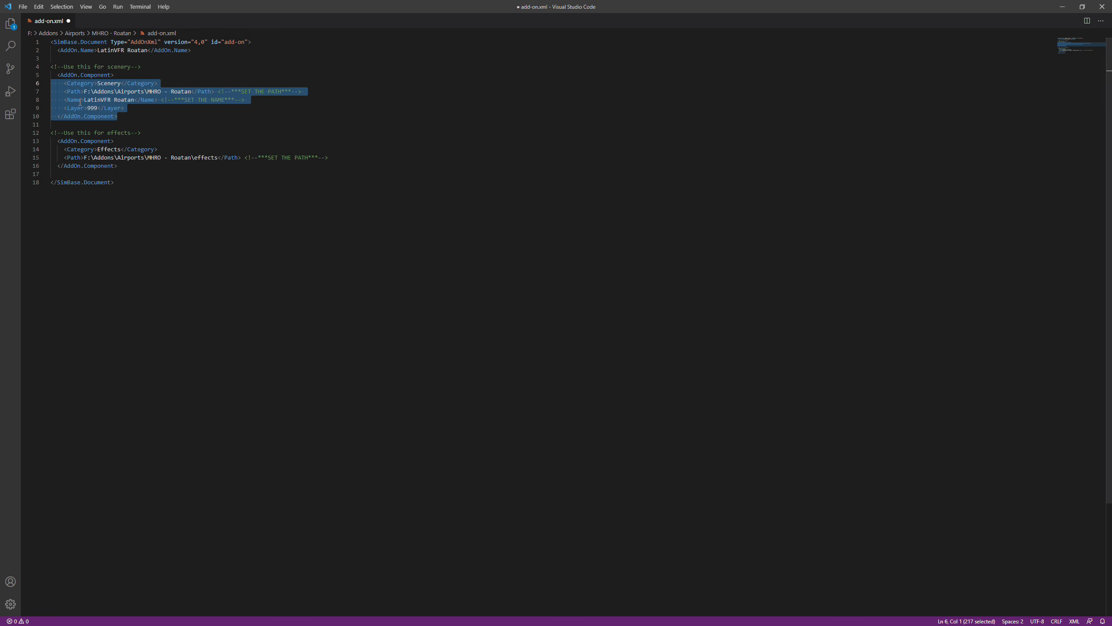
pyautogui.click(152, 110)
pyautogui.moveTo(152, 110); pyautogui.dragTo(26, 81)
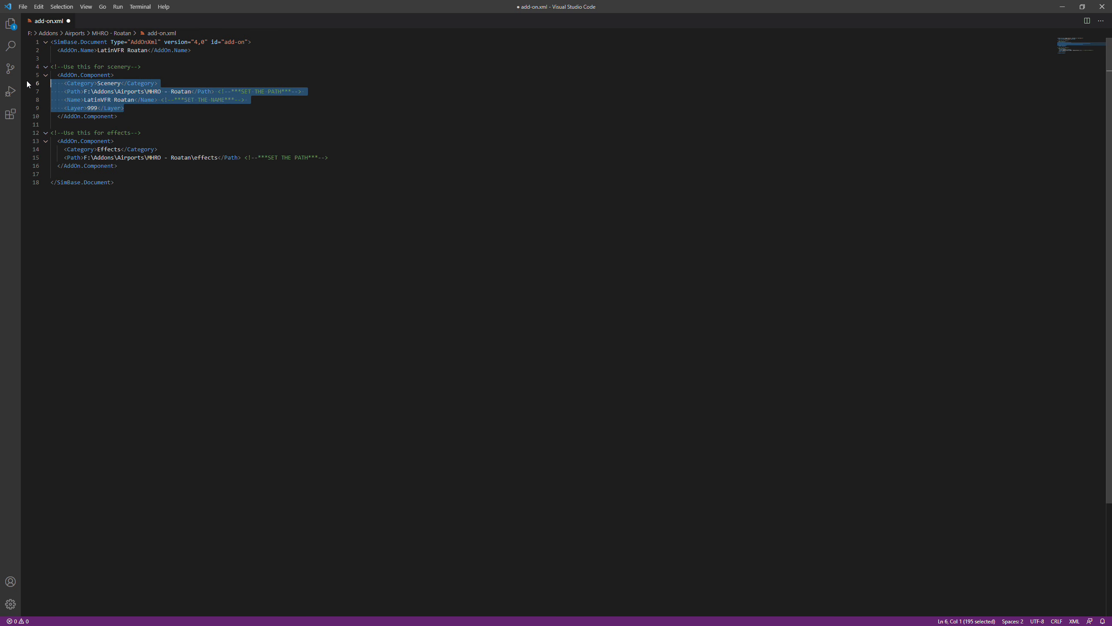
pyautogui.click(132, 113)
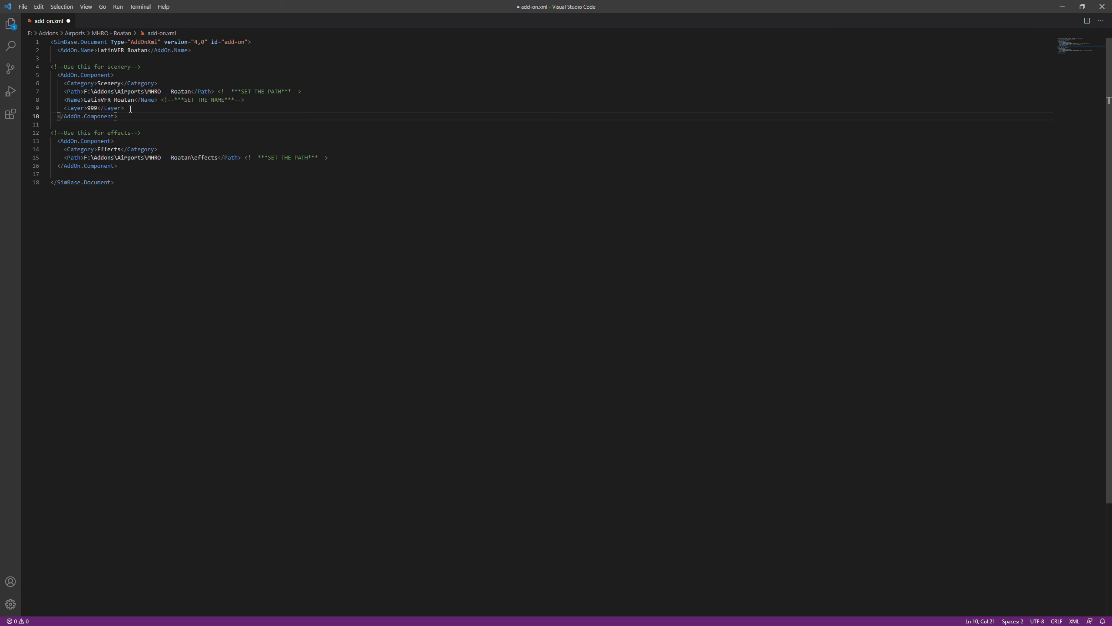
pyautogui.moveTo(51, 67); pyautogui.dragTo(142, 67)
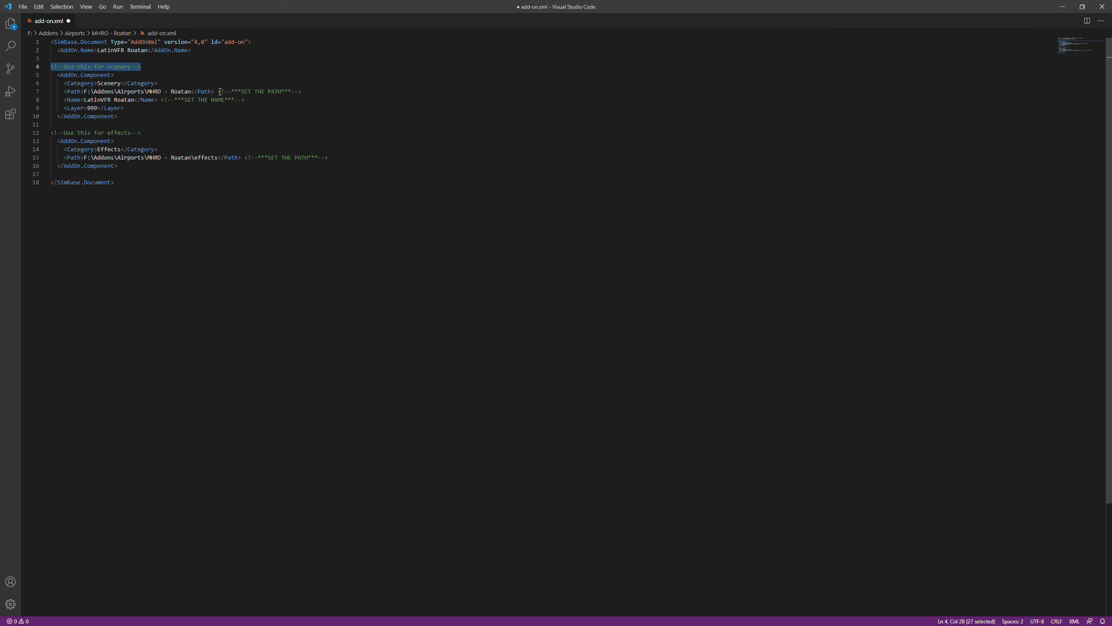
pyautogui.moveTo(220, 91); pyautogui.dragTo(168, 101)
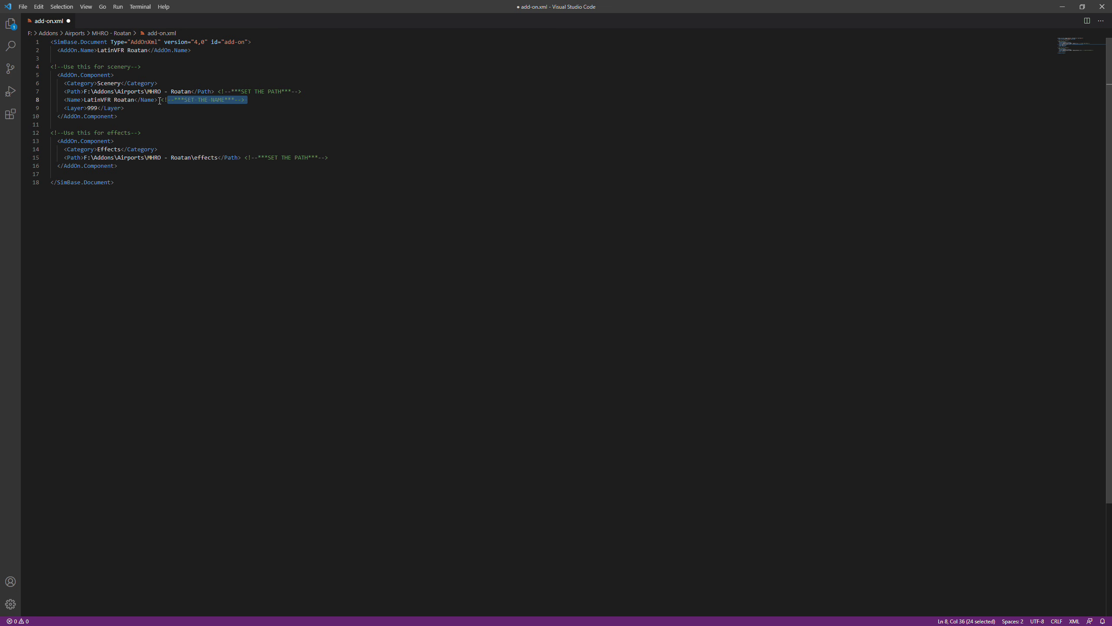
pyautogui.click(157, 100)
pyautogui.hotkey('shift', 'End')
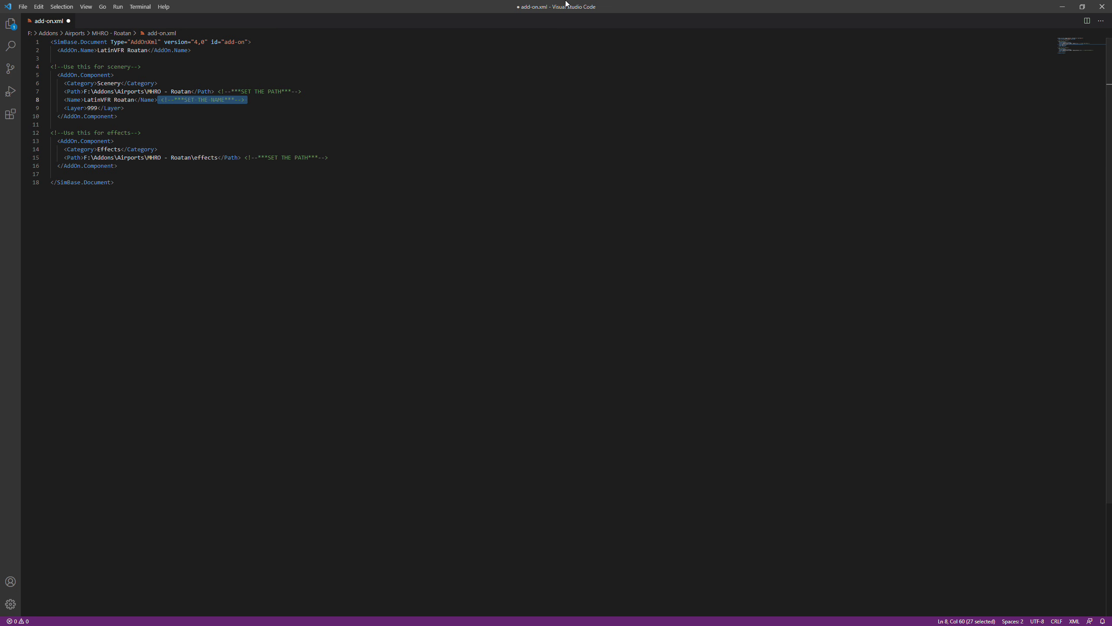
pyautogui.click(217, 118)
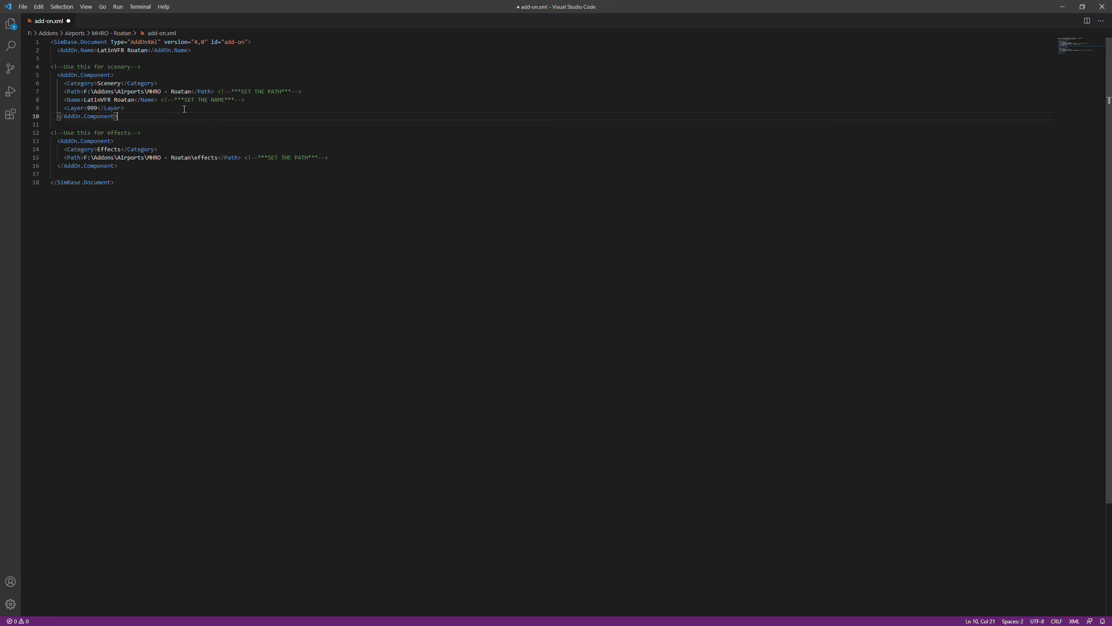
# Step: Delete the comments after the scenery component's Name and Path tags, and save and close add-on.xml
pyautogui.hotkey('ctrl', 's')
pyautogui.moveTo(159, 101); pyautogui.dragTo(298, 103)
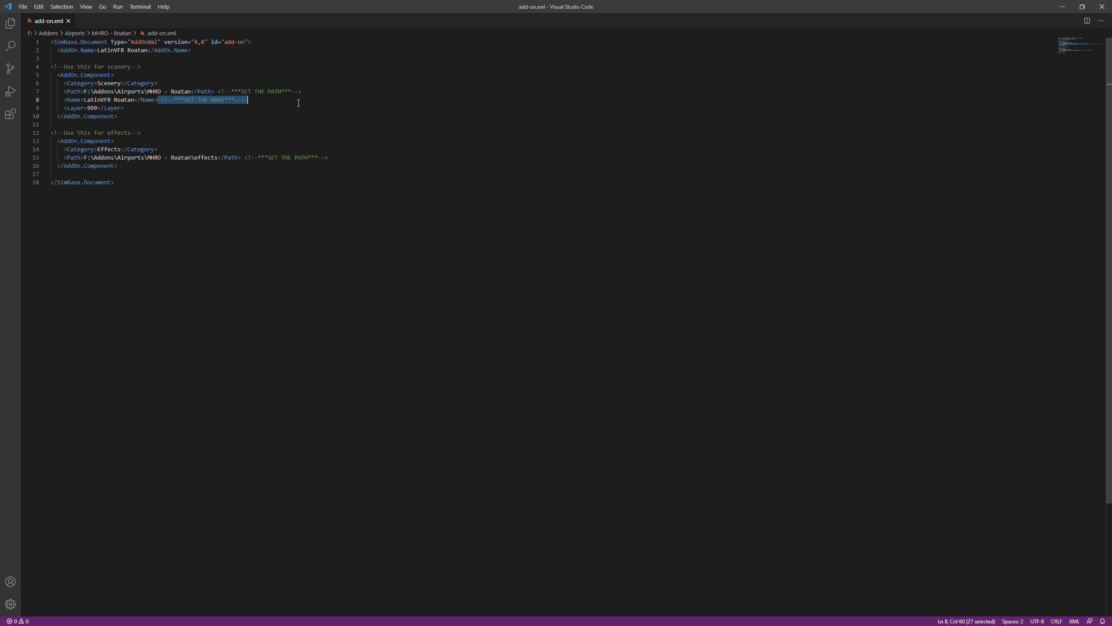
pyautogui.press('BackSpace')
pyautogui.moveTo(217, 92); pyautogui.dragTo(339, 96)
pyautogui.press('BackSpace')
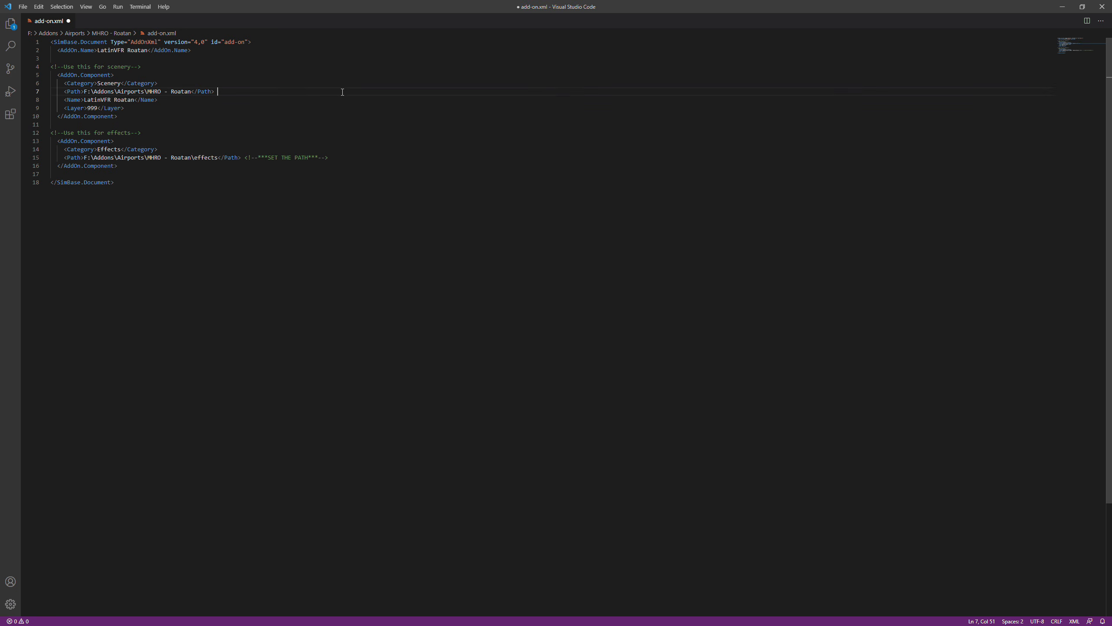
pyautogui.hotkey('ctrl', 's')
pyautogui.hotkey('ctrl', 'End')
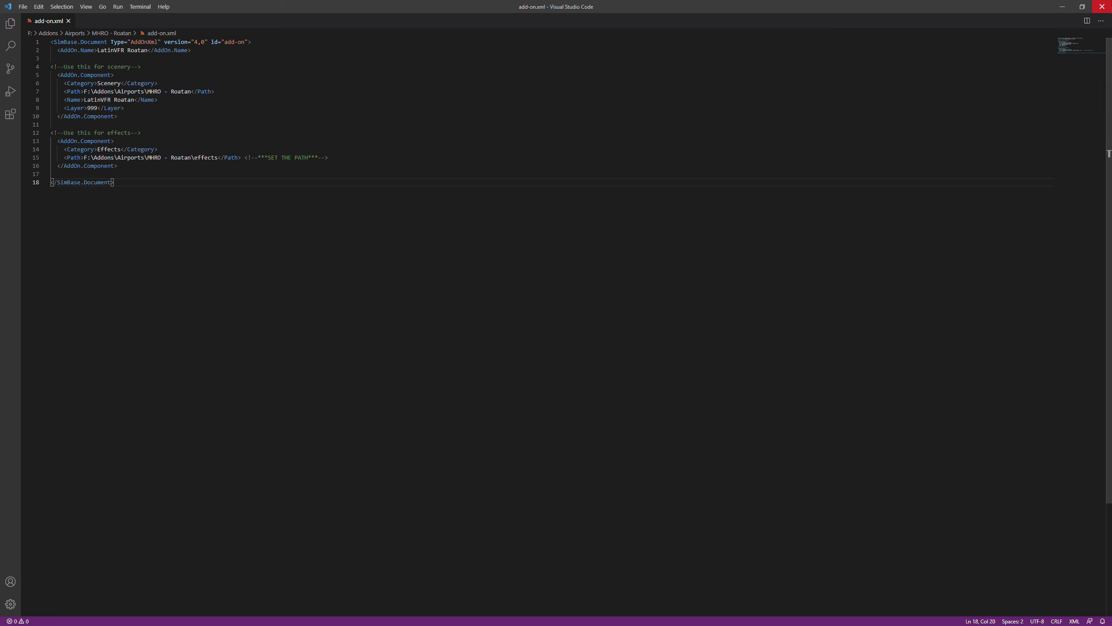
pyautogui.click(1103, 6)
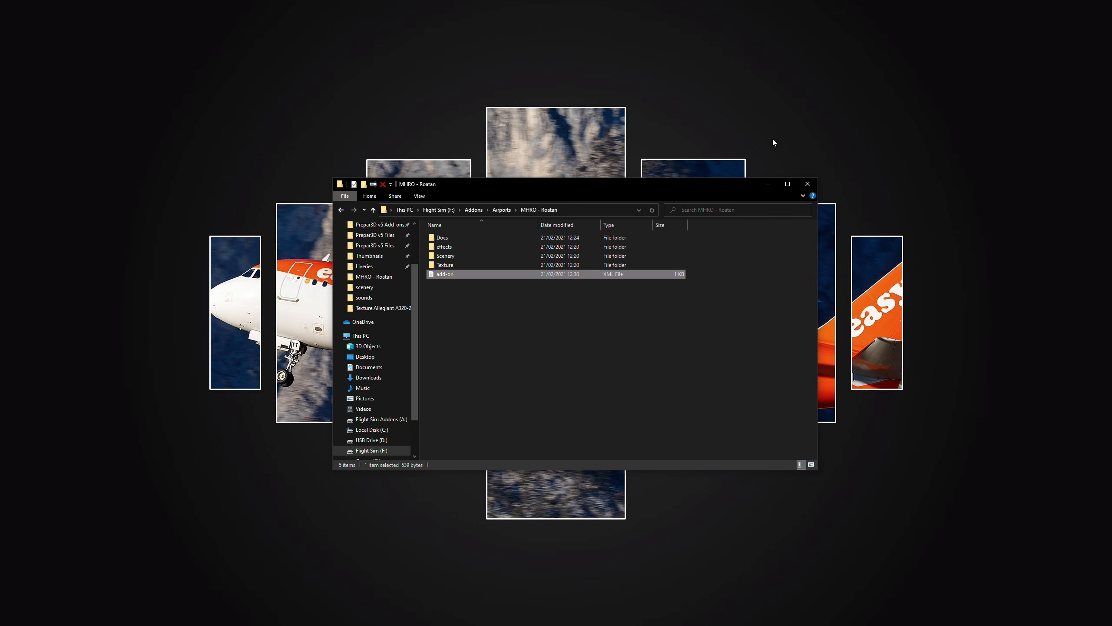
# Step: Create a new folder named OFF inside the MHRO - Roatan folder
pyautogui.rightClick(509, 302)
pyautogui.click(520, 410)
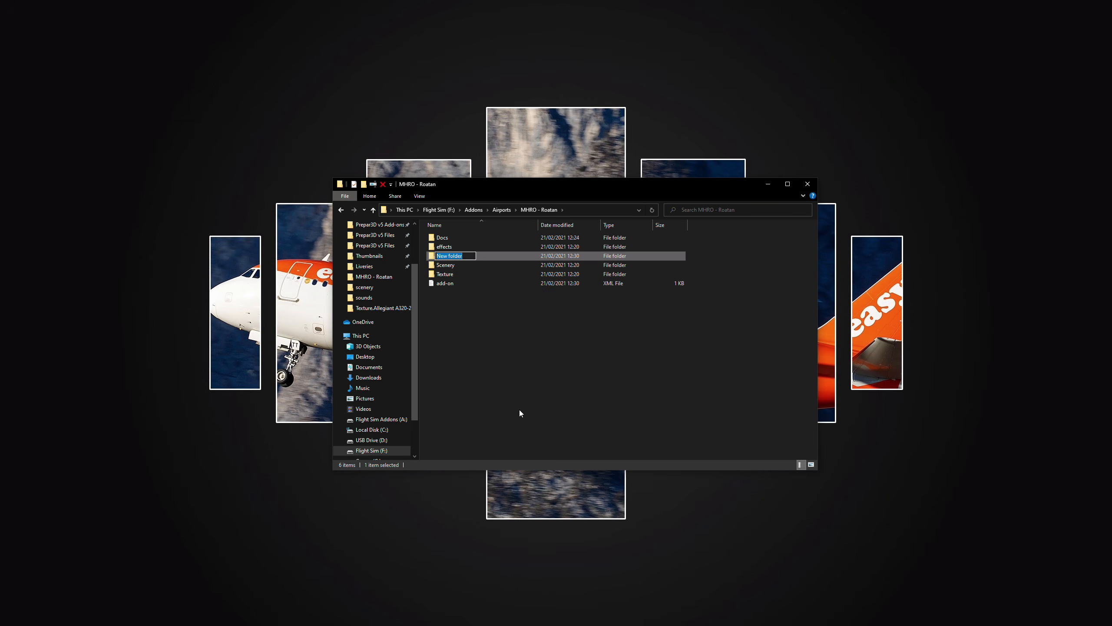
pyautogui.write('OFF')
pyautogui.press('Return')
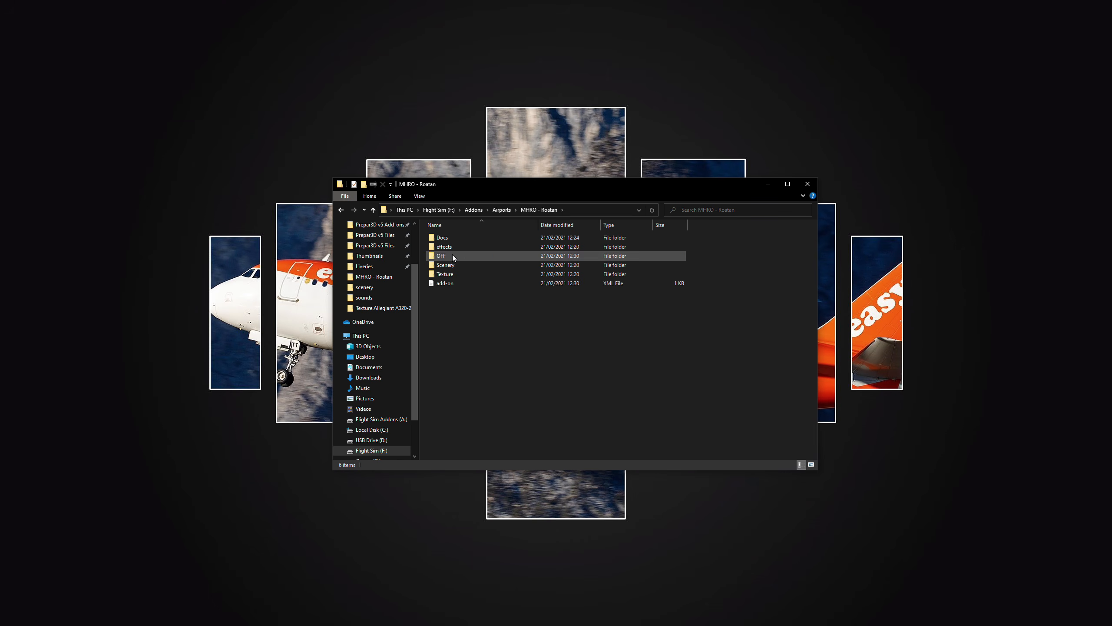
# Step: Move the add-on XML file from the MHRO - Roatan folder into its OFF subfolder
pyautogui.click(462, 284)
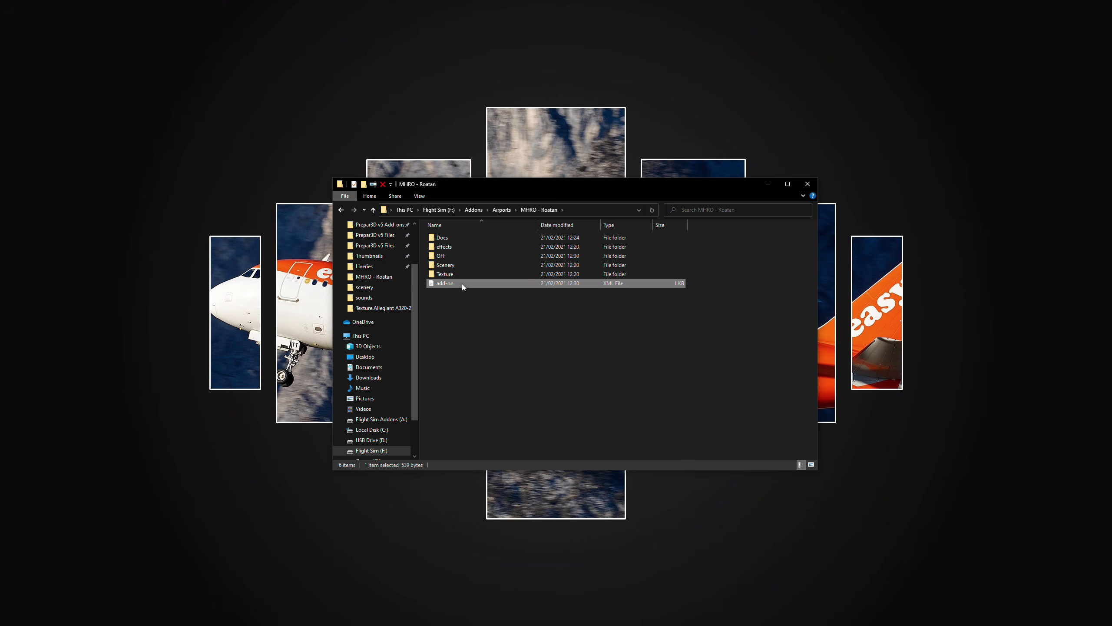
pyautogui.doubleClick(451, 256)
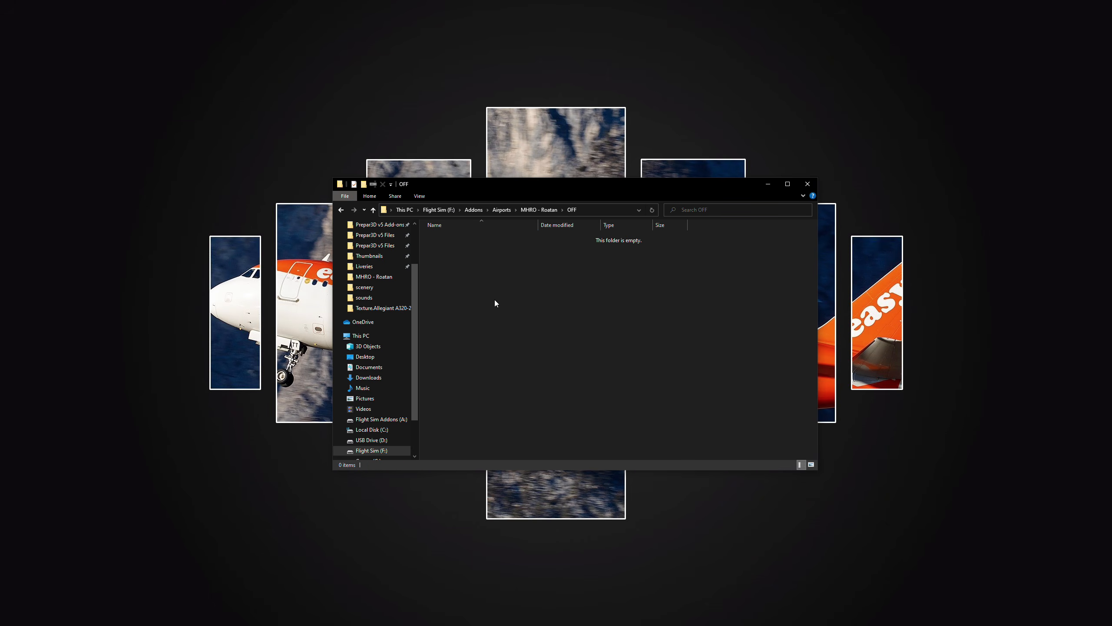
pyautogui.click(542, 211)
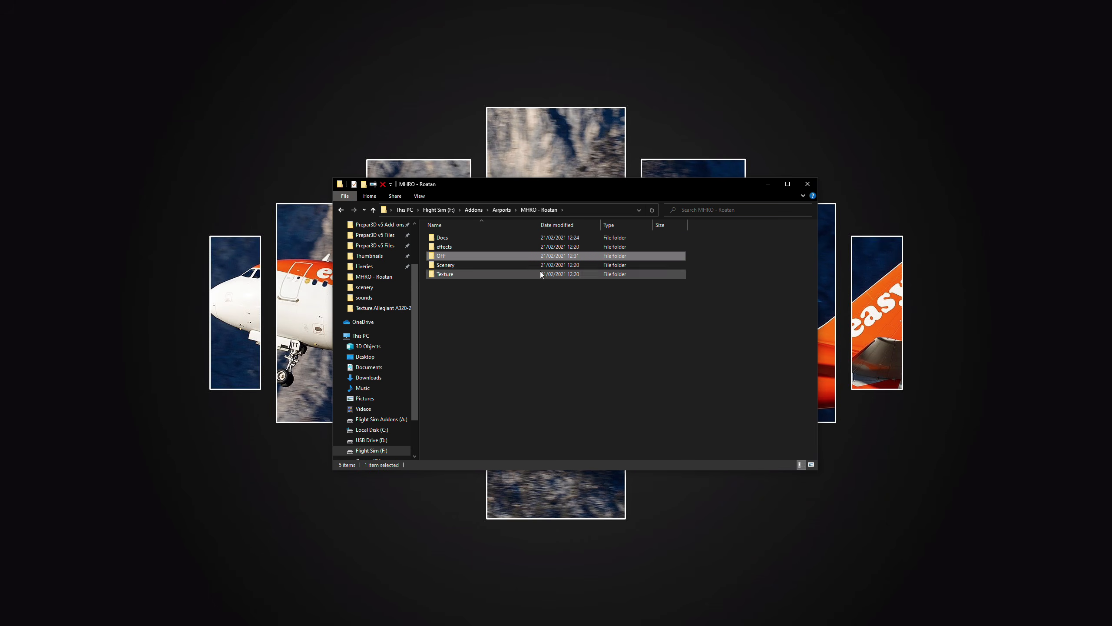
pyautogui.doubleClick(497, 256)
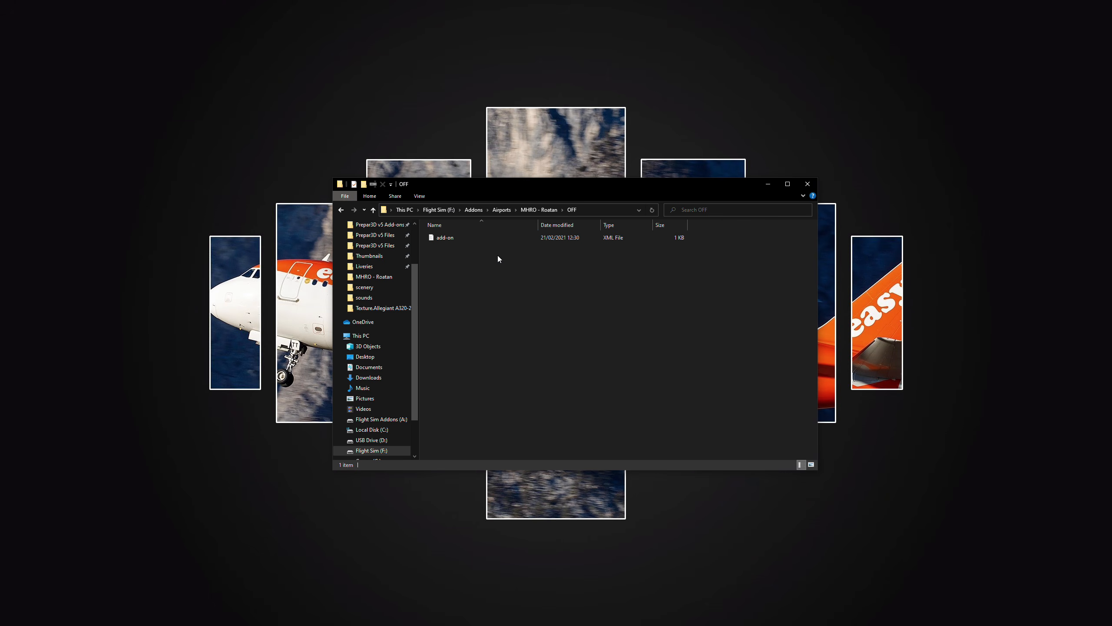
# Step: Examine the full address of the OFF subfolder
pyautogui.click(595, 208)
pyautogui.moveTo(595, 208); pyautogui.dragTo(432, 251)
pyautogui.moveTo(415, 212); pyautogui.dragTo(543, 224)
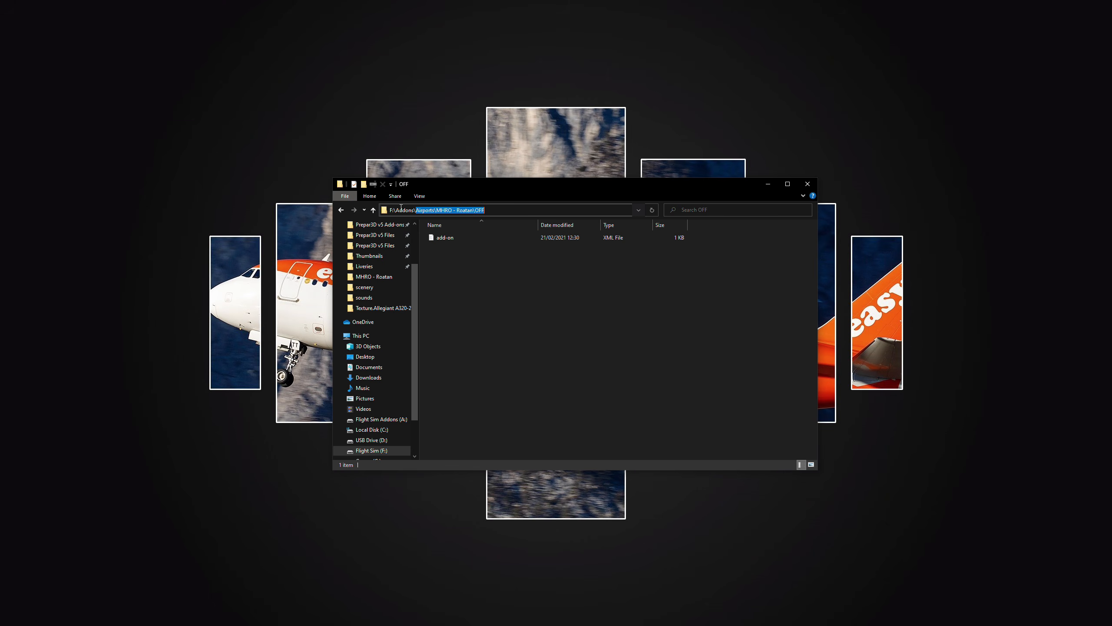
pyautogui.click(501, 210)
# Step: Move the add-on XML file from the OFF subfolder back into the MHRO - Roatan folder
pyautogui.click(516, 237)
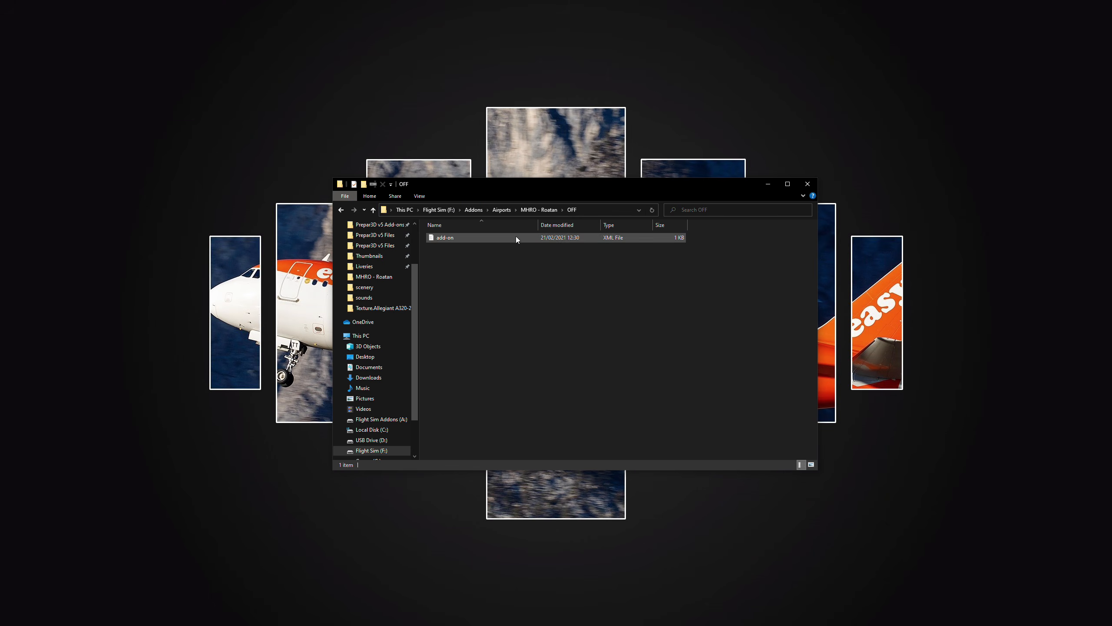
pyautogui.click(541, 211)
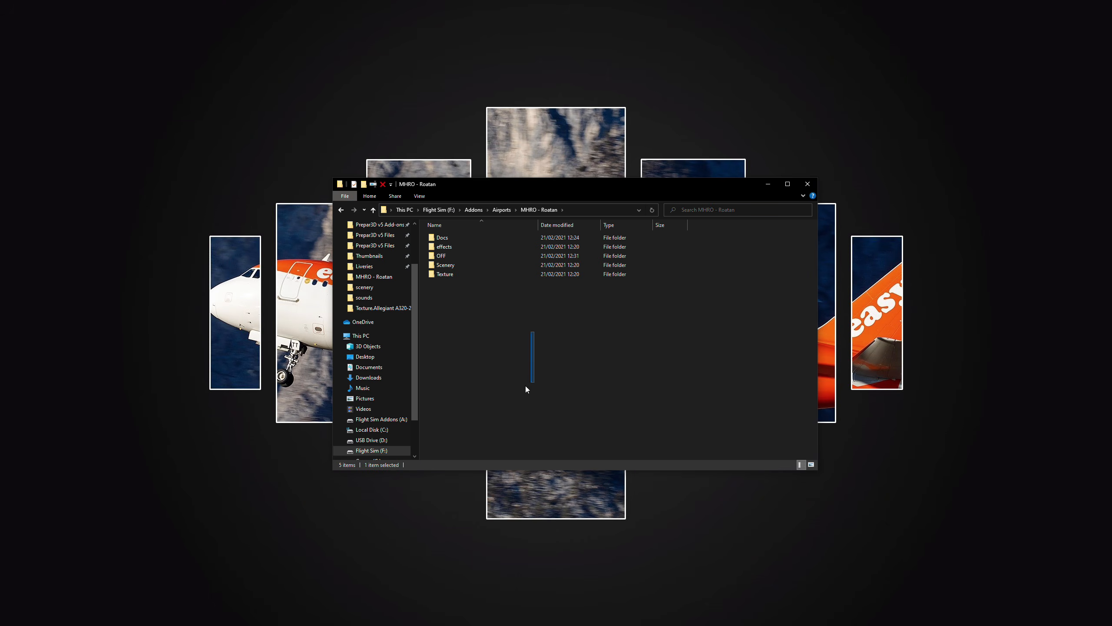
pyautogui.click(508, 210)
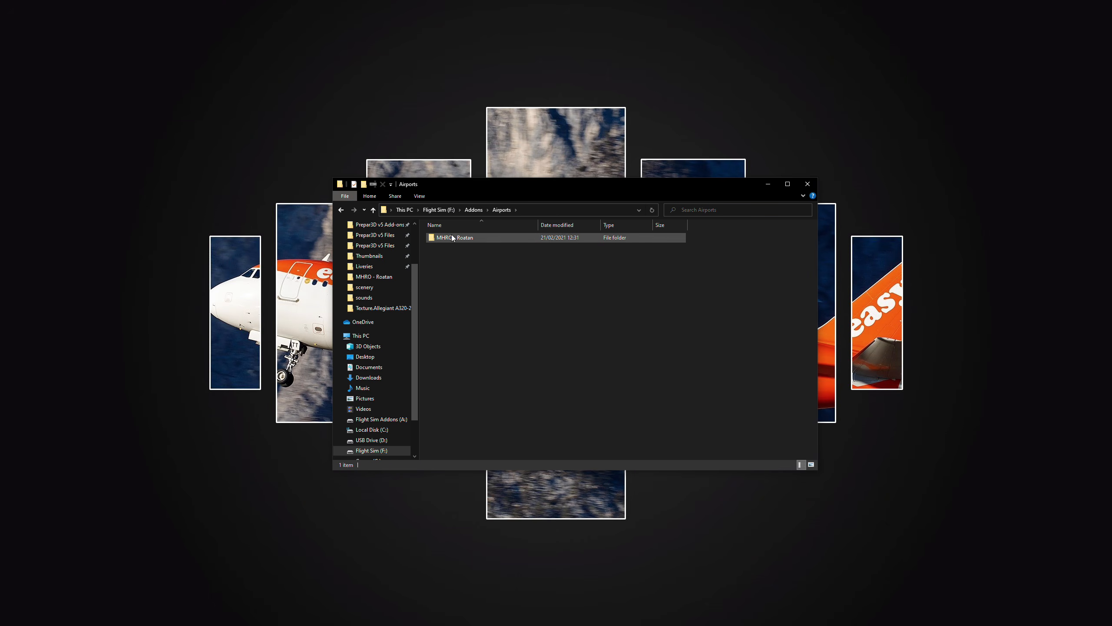
pyautogui.click(531, 210)
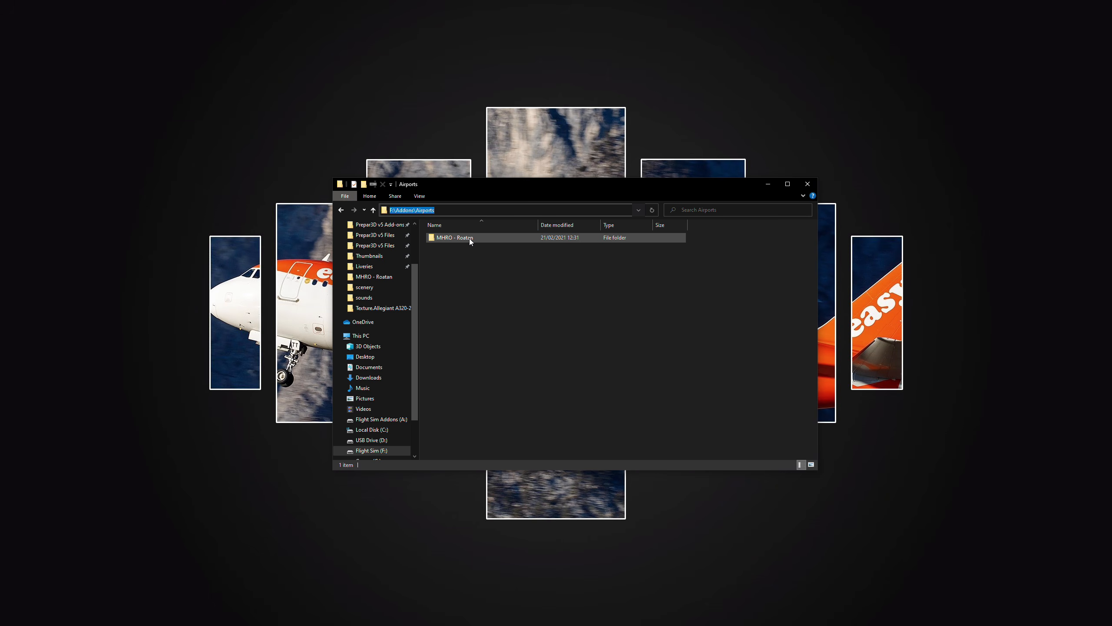
pyautogui.doubleClick(469, 240)
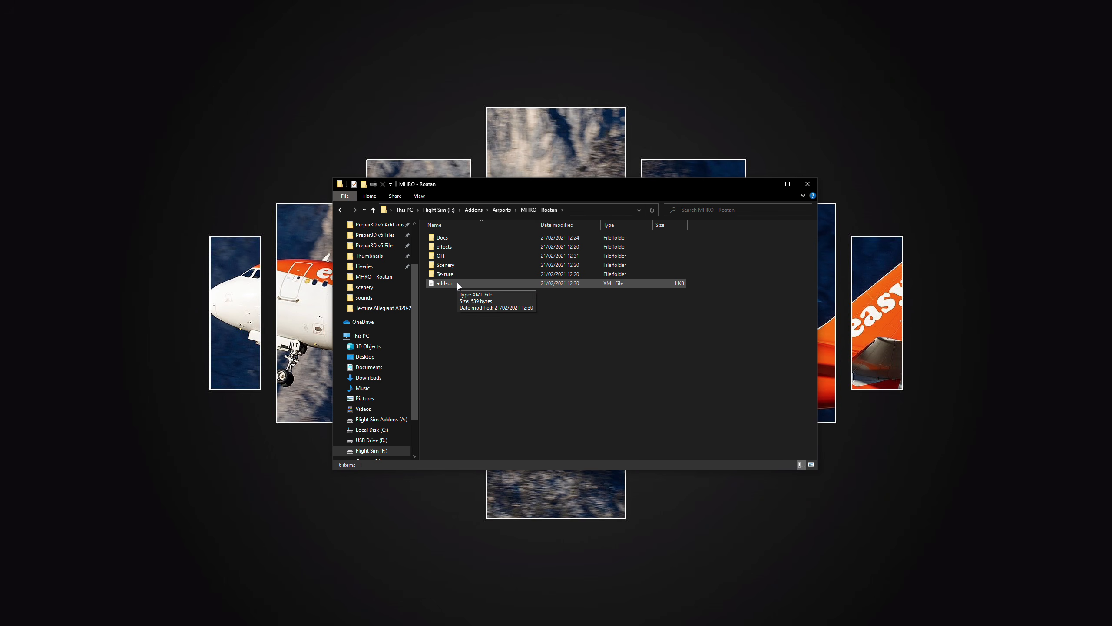
pyautogui.moveTo(453, 327); pyautogui.dragTo(462, 283)
pyautogui.click(482, 332)
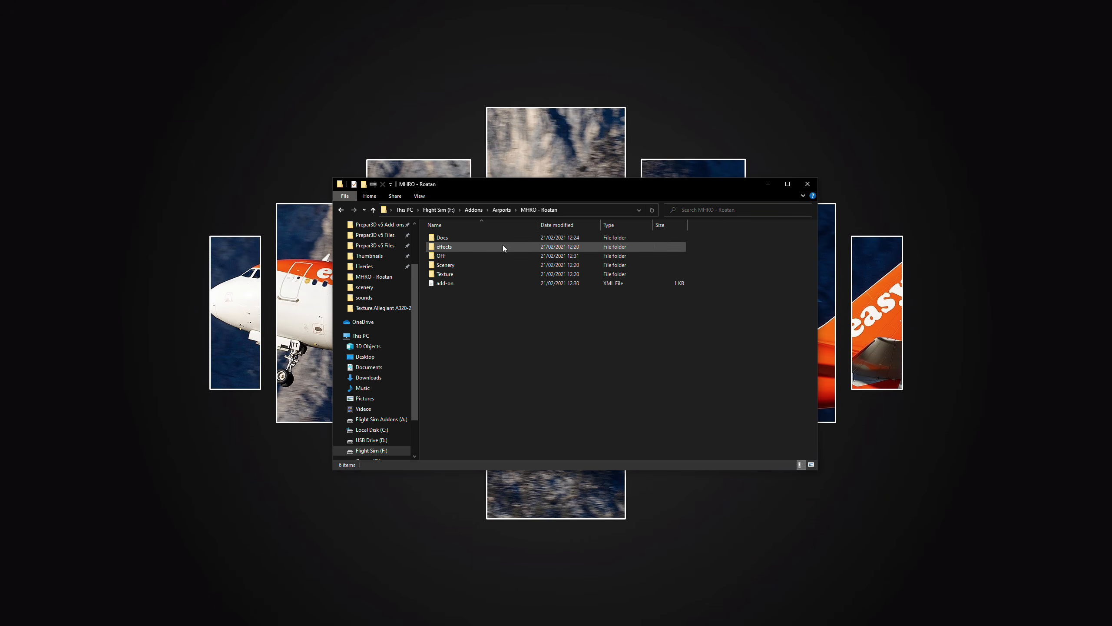
# Step: Turn on the display of hidden items on Local Disk (C:)
pyautogui.click(481, 214)
pyautogui.doubleClick(474, 241)
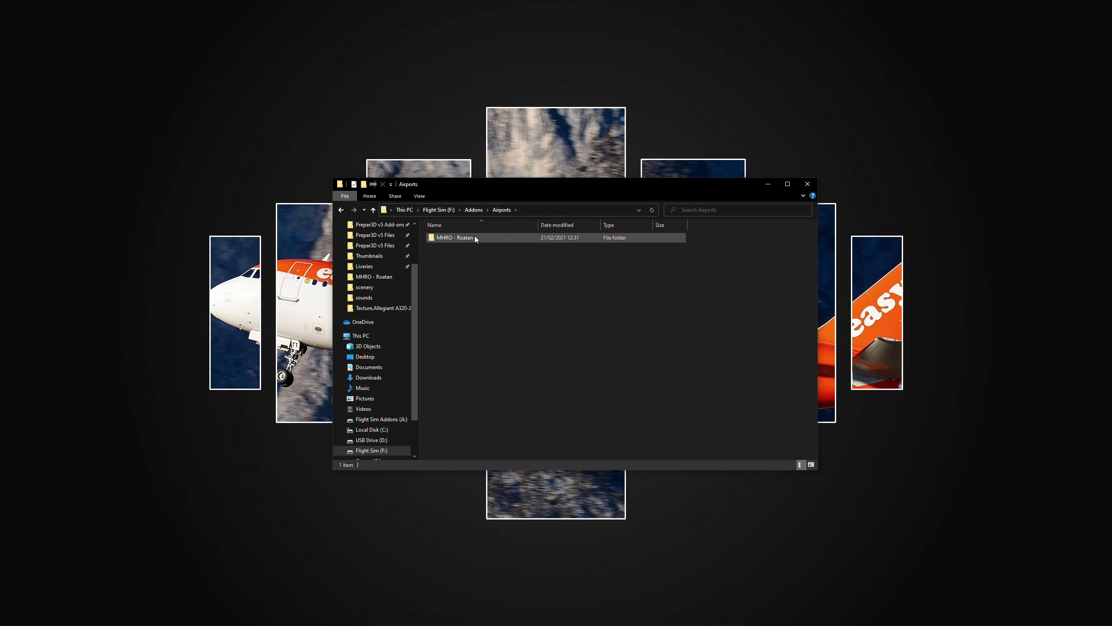
pyautogui.click(400, 434)
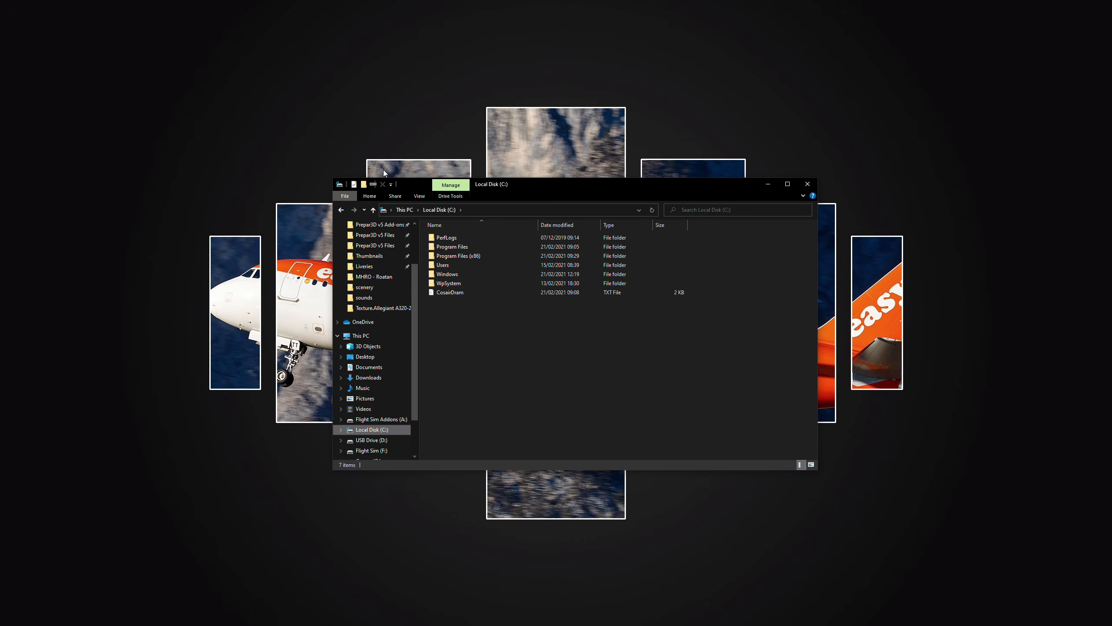
pyautogui.click(419, 196)
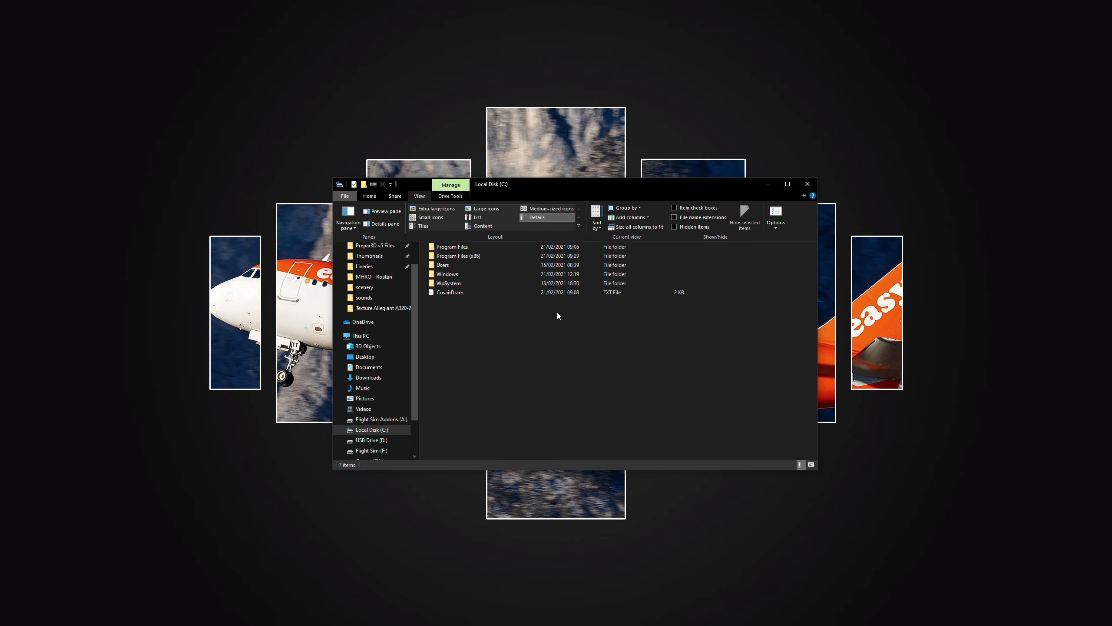
pyautogui.click(692, 228)
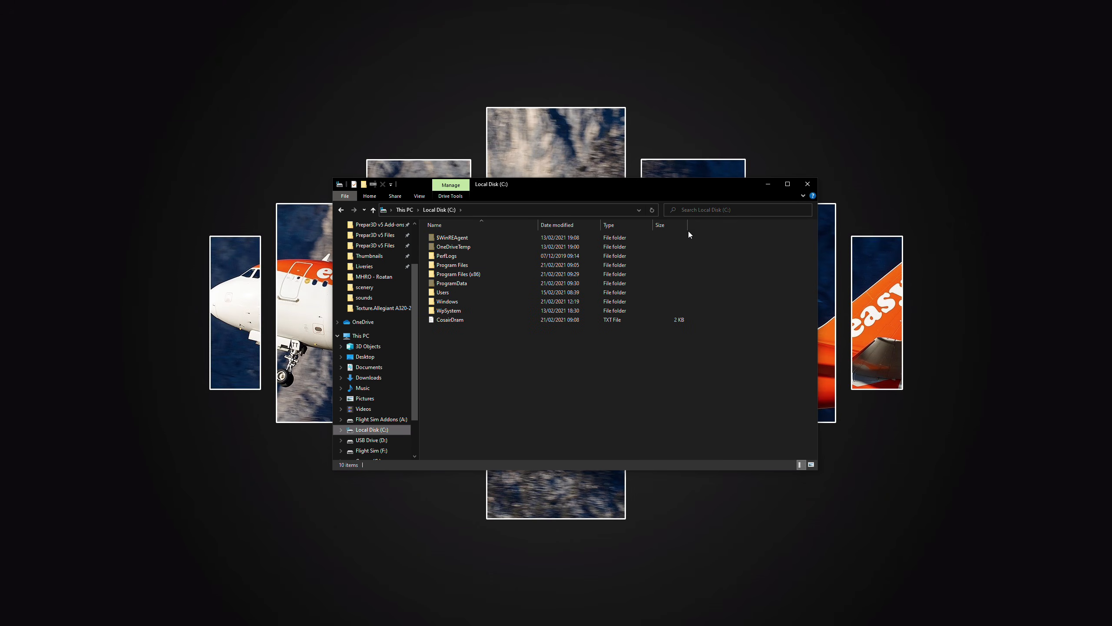
# Step: Open the add-ons CFG file from ProgramData\Lockheed Martin\Prepar3D v5 in Visual Studio Code
pyautogui.doubleClick(465, 284)
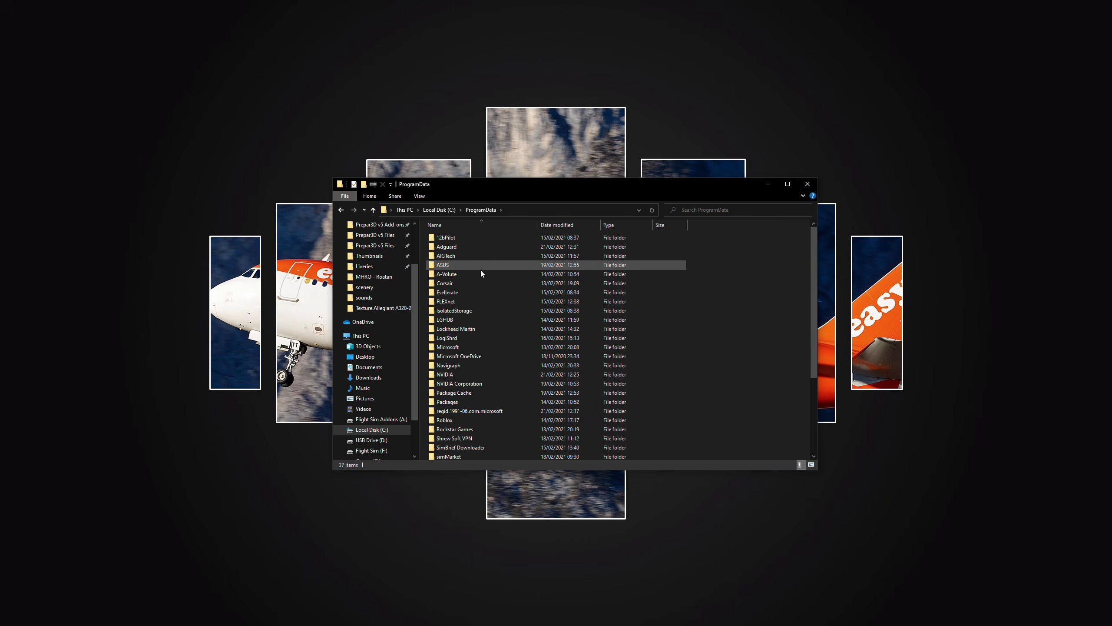
pyautogui.doubleClick(460, 329)
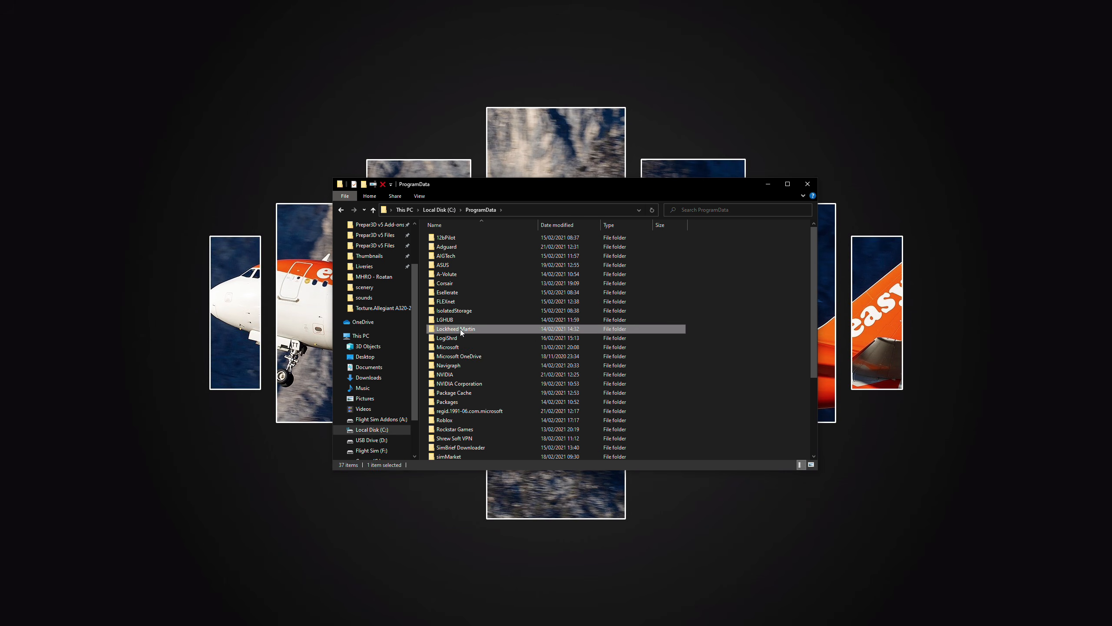
pyautogui.doubleClick(451, 238)
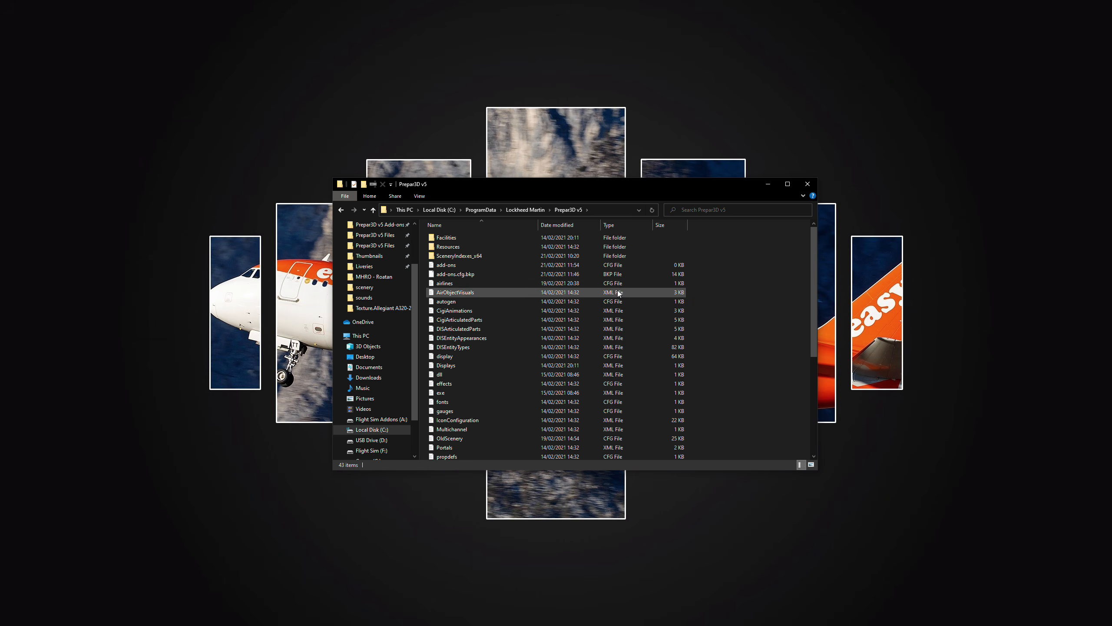
pyautogui.doubleClick(455, 269)
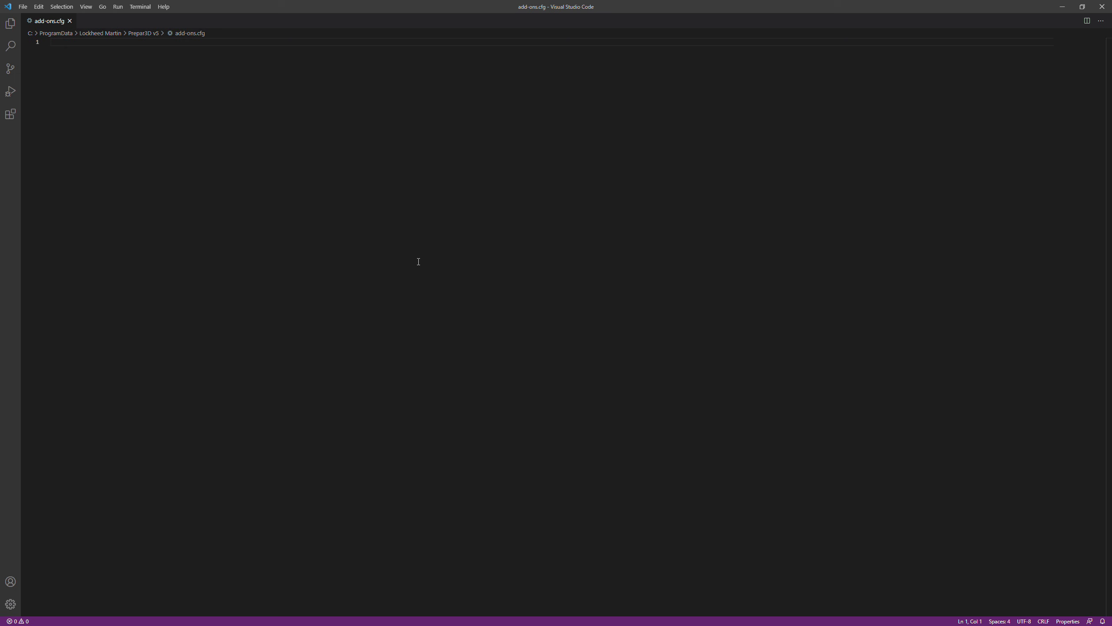
# Step: Switch to File Explorer and locate the add-on XML file in F:\Addons\Airports\MHRO - Roatan
pyautogui.hotkey('alt', 'Tab')
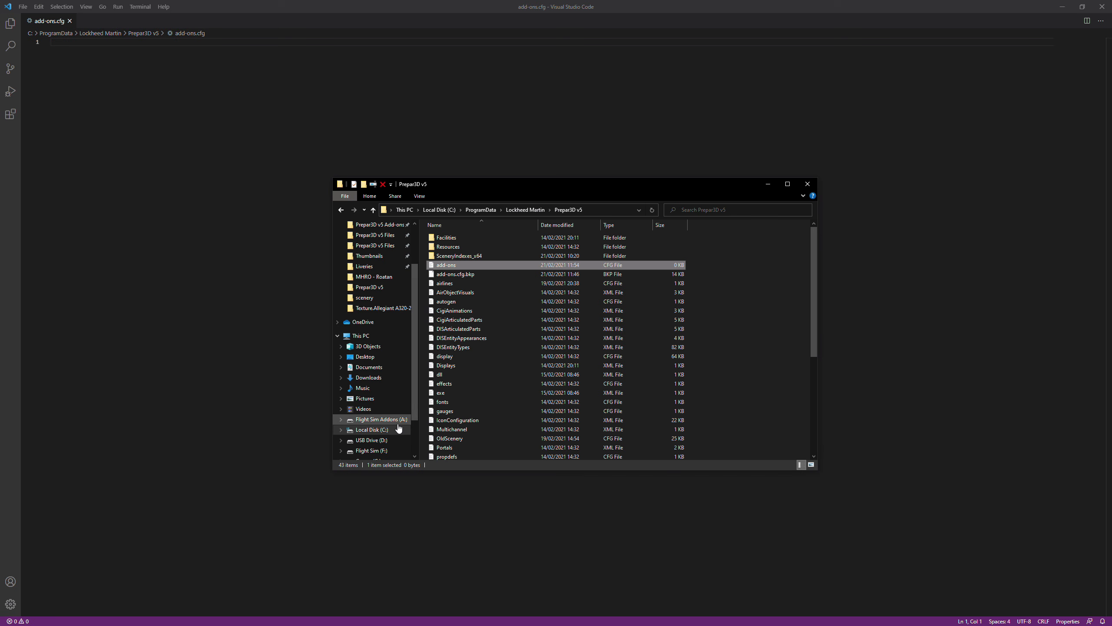
pyautogui.click(395, 451)
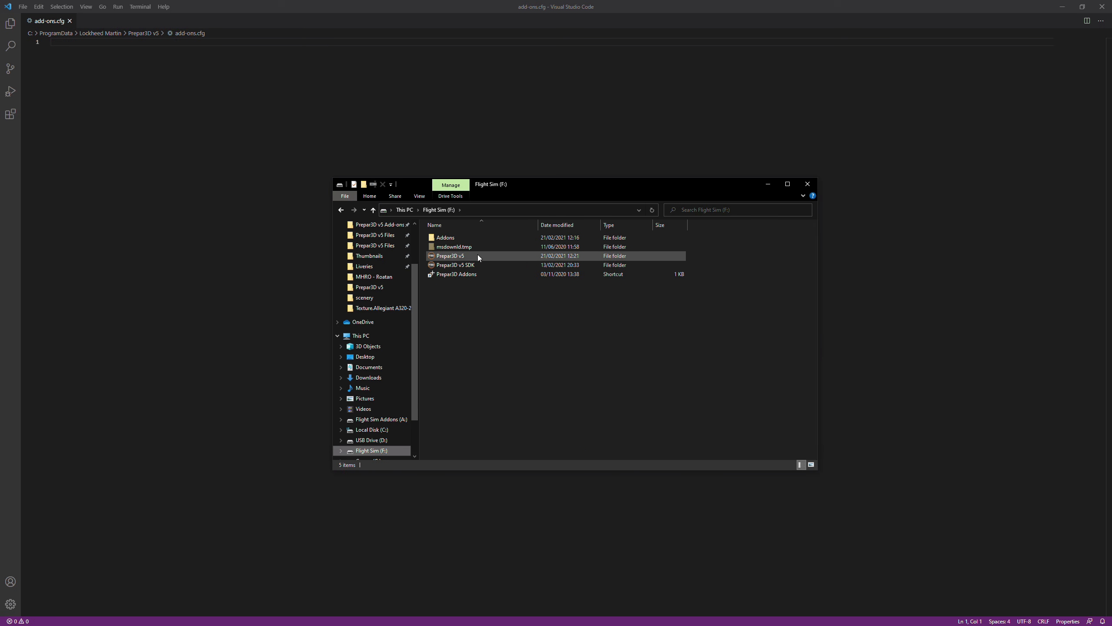
pyautogui.doubleClick(468, 239)
pyautogui.click(466, 238)
pyautogui.doubleClick(465, 237)
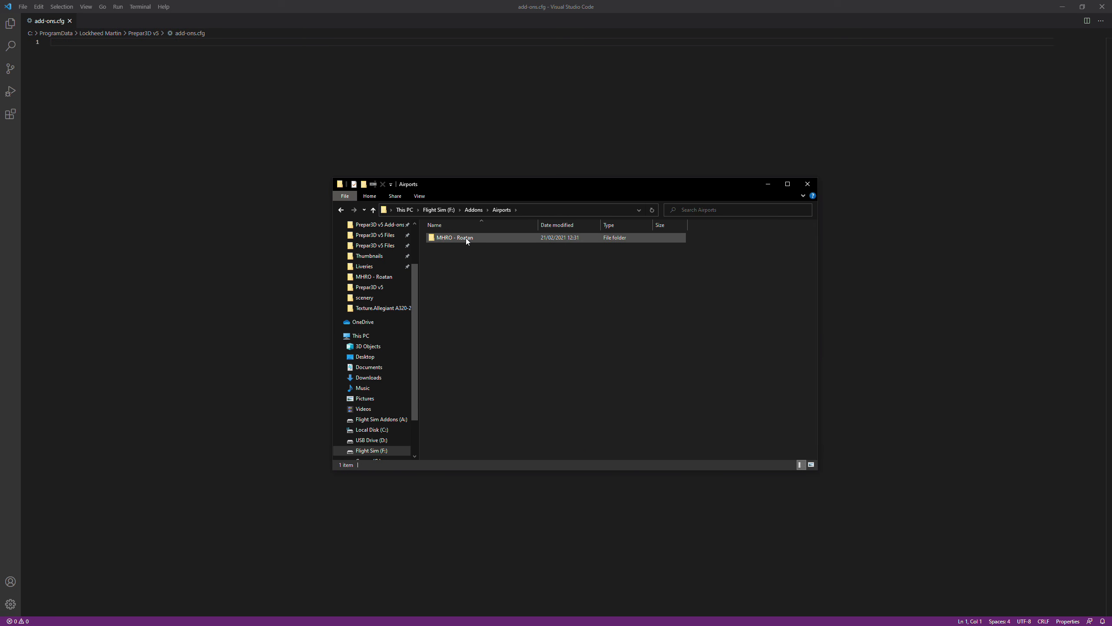
pyautogui.doubleClick(466, 238)
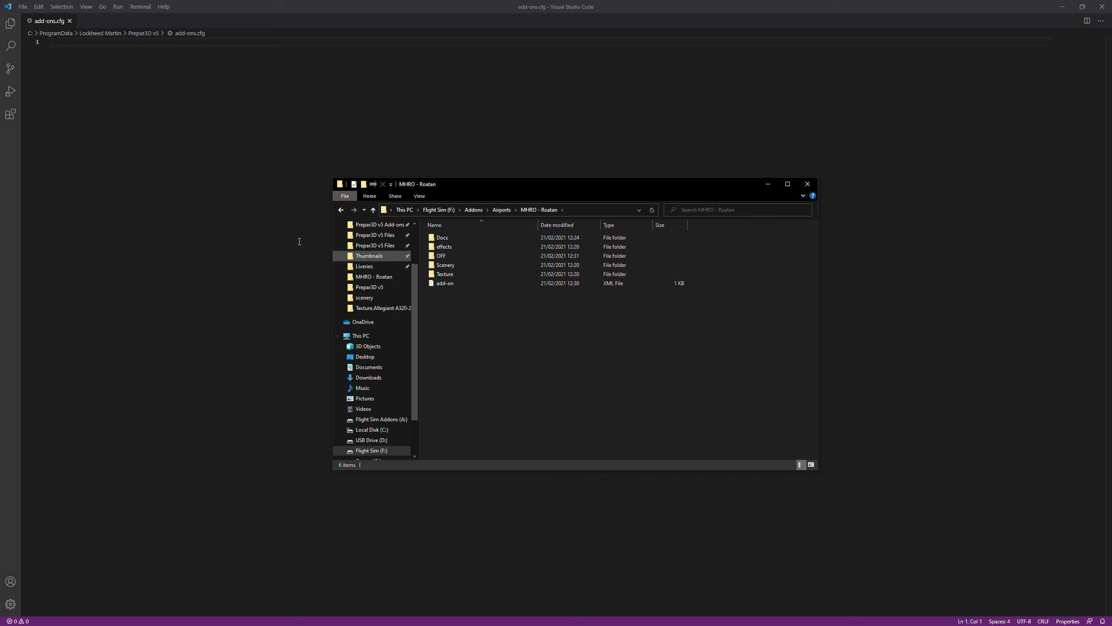
pyautogui.click(445, 283)
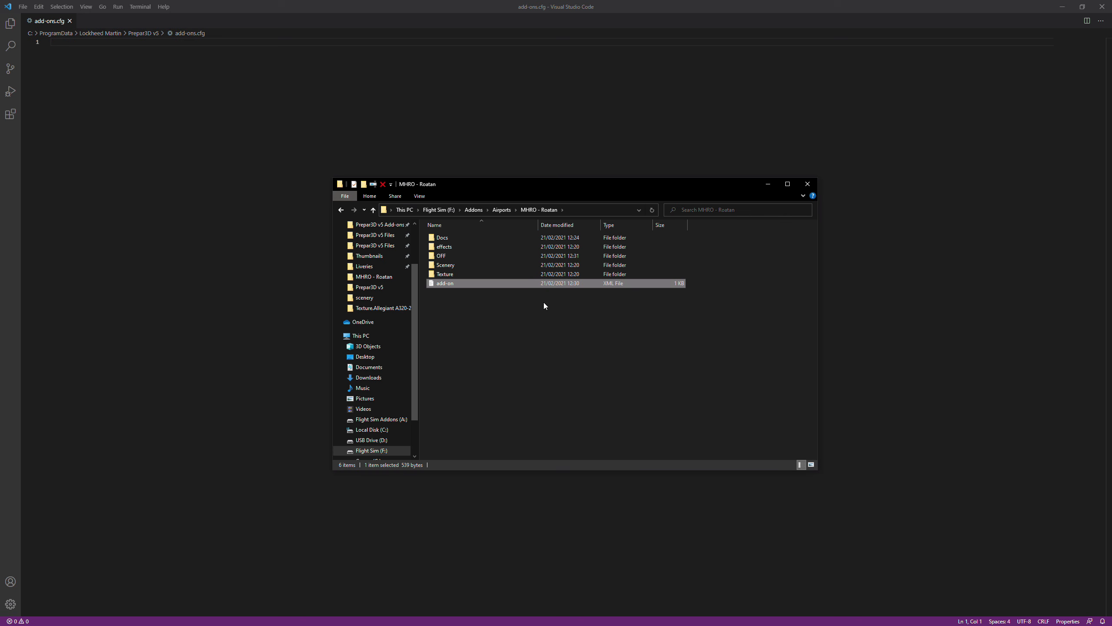
# Step: Compare the Airports folder with the Prepar3D v5 Add-ons folder in Documents
pyautogui.click(501, 210)
pyautogui.moveTo(501, 360); pyautogui.dragTo(466, 236)
pyautogui.scroll(2, 389, 346)
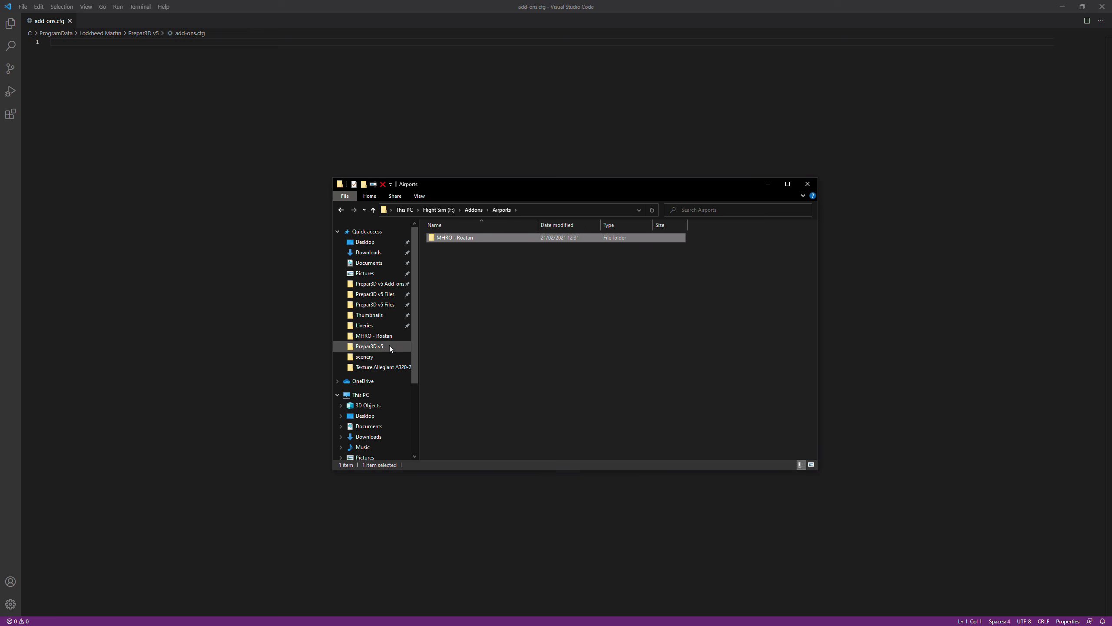
pyautogui.click(376, 283)
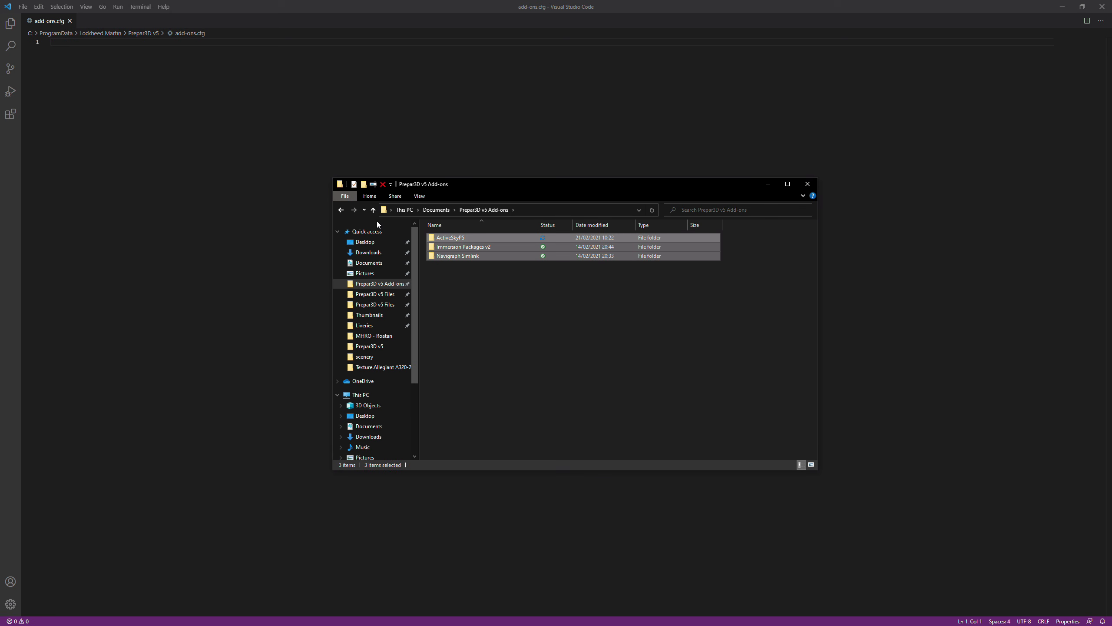
pyautogui.click(345, 211)
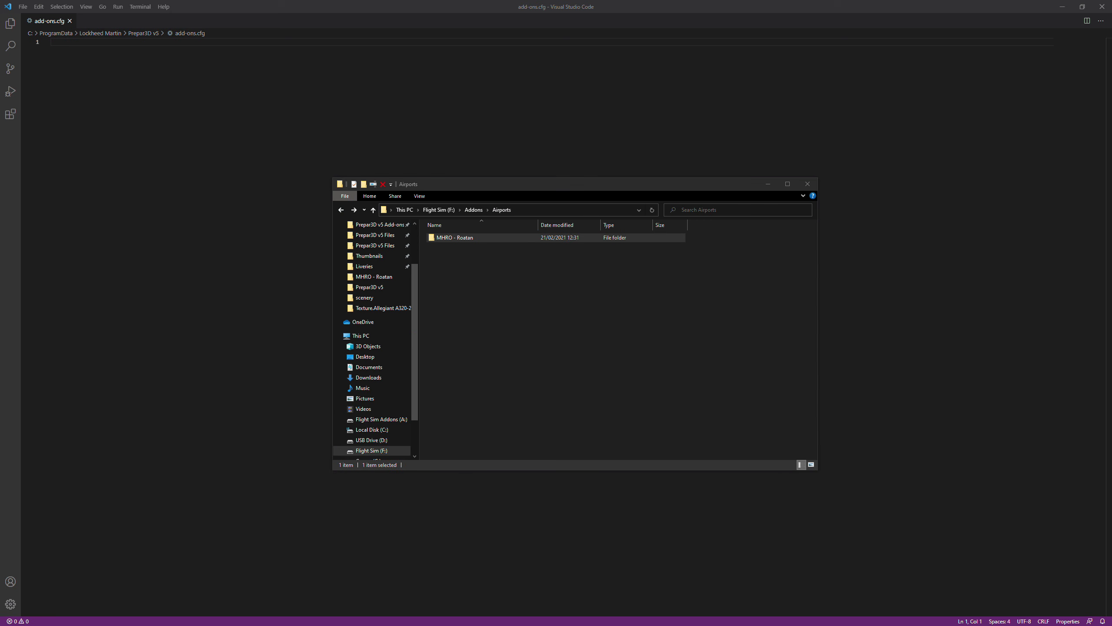
# Step: In add-ons.cfg in Visual Studio Code, enter the section header [DiscoveryPath.1] and copy it
pyautogui.click(120, 167)
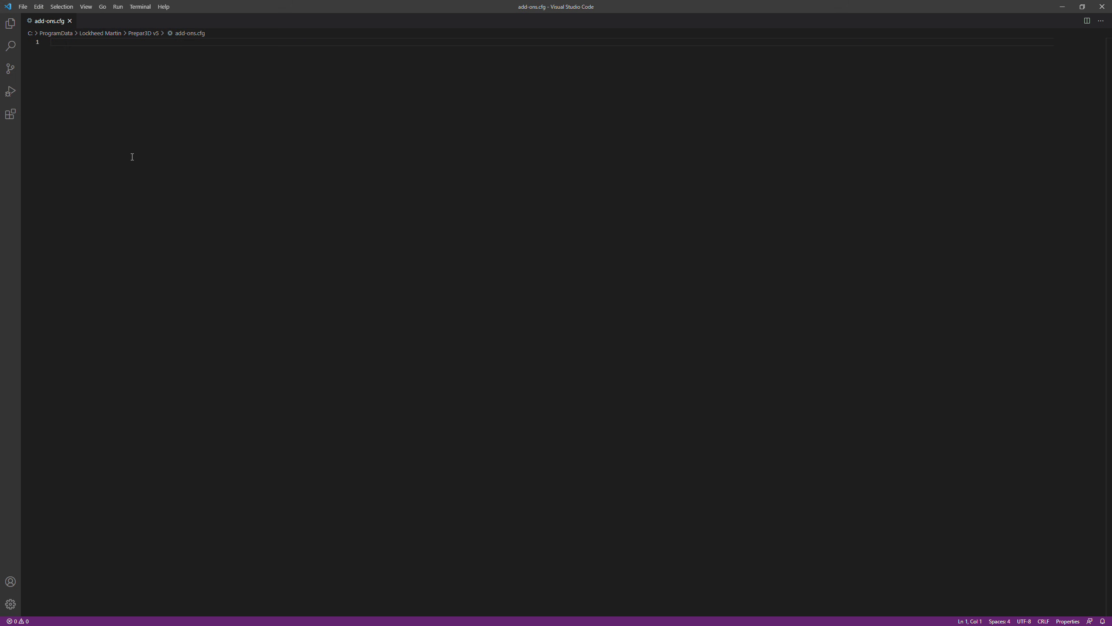
pyautogui.write('[DiscoveryPath.0')
pyautogui.press('BackSpace')
pyautogui.write('1')
pyautogui.hotkey('ctrl', 'a')
pyautogui.hotkey('ctrl', 'c')
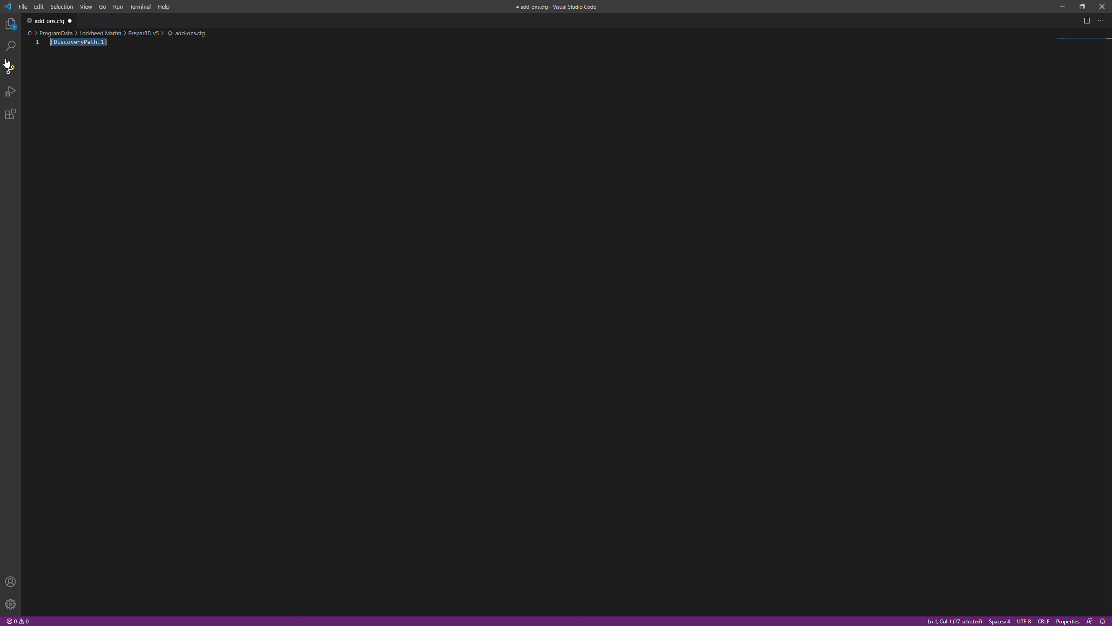
# Step: Add a copy of the header on line 2 and change it to [DiscoveryPath.2]
pyautogui.press('End')
pyautogui.press('Return')
pyautogui.hotkey('ctrl', 'v')
pyautogui.press('BackSpace')
pyautogui.write('2')
pyautogui.press('Up')
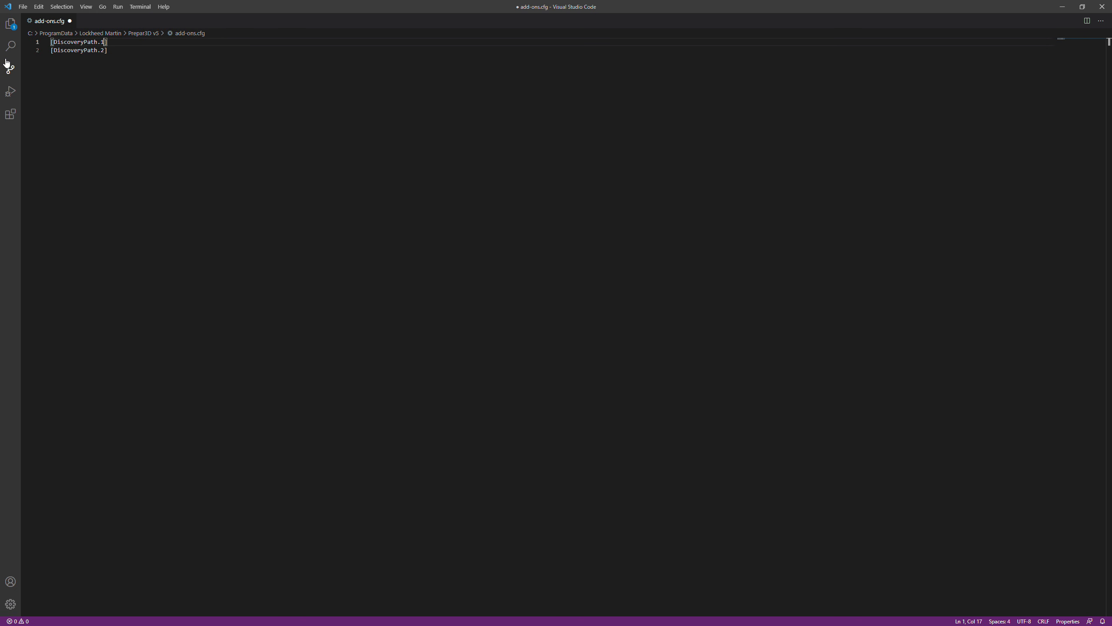
# Step: Renumber the two headers as [DiscoveryPath.0] and [DiscoveryPath.1]
pyautogui.press('BackSpace')
pyautogui.write('0')
pyautogui.press('Down')
pyautogui.press('BackSpace')
pyautogui.write('1')
# Step: Add a third section header on a new line and number it [DiscoveryPath.2]
pyautogui.press('Return')
pyautogui.hotkey('ctrl', 'v')
pyautogui.press('Left')
pyautogui.press('BackSpace')
pyautogui.write('2')
# Step: Delete the [DiscoveryPath.1] and [DiscoveryPath.2] header lines
pyautogui.moveTo(109, 50); pyautogui.dragTo(42, 52)
pyautogui.click(121, 61)
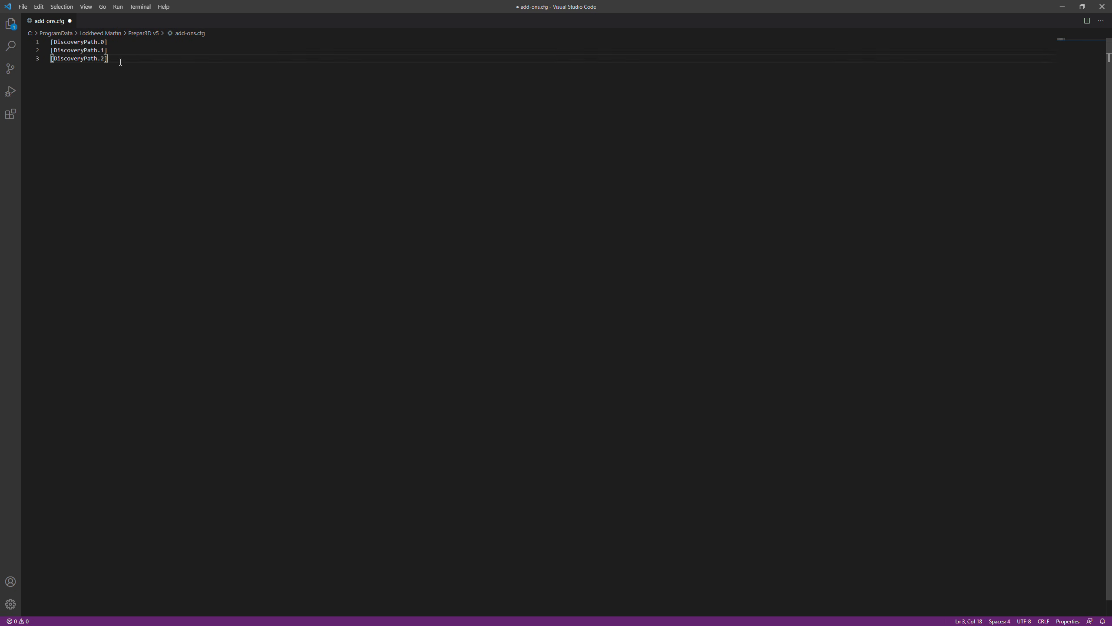
pyautogui.moveTo(121, 62); pyautogui.dragTo(38, 59)
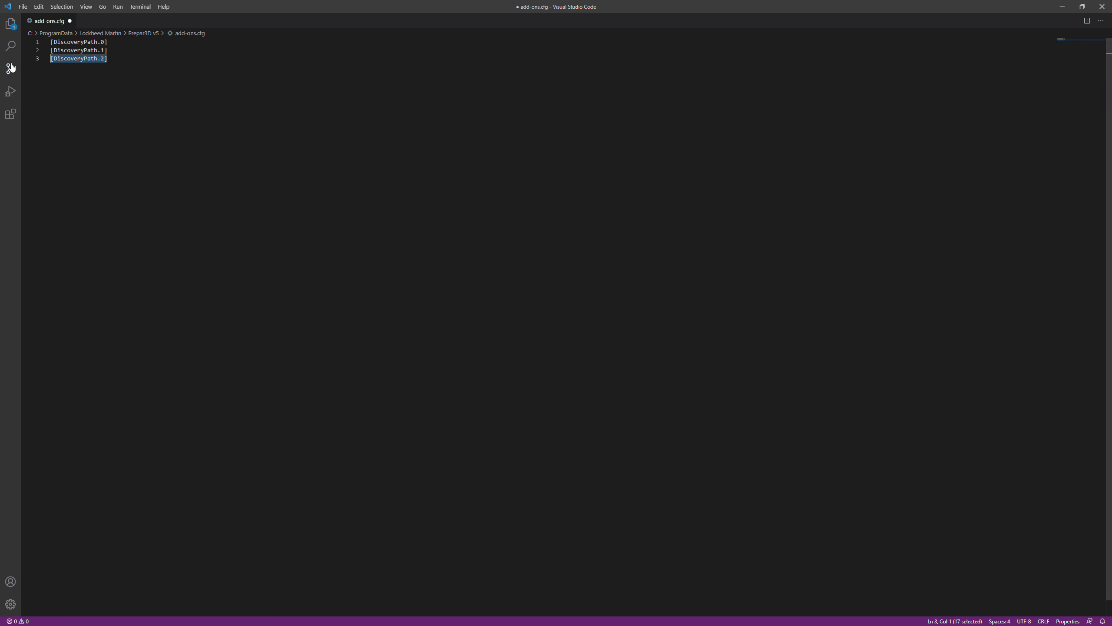
pyautogui.hotkey('shift', 'Up')
pyautogui.hotkey('shift', 'Up')
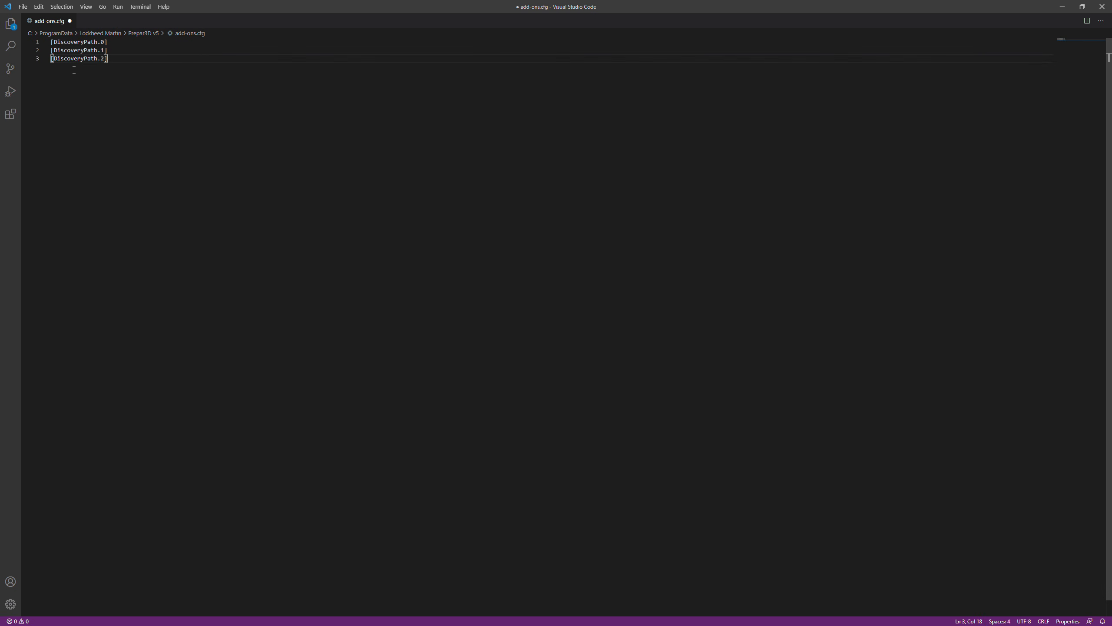
pyautogui.hotkey('shift', 'Home')
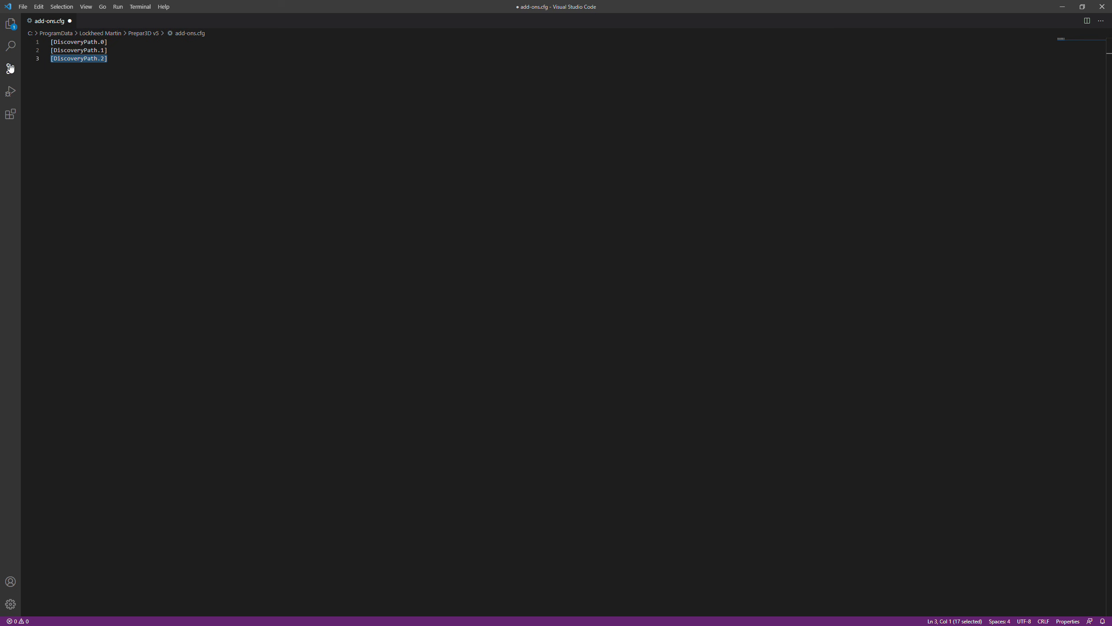
pyautogui.hotkey('shift', 'Up')
pyautogui.press('BackSpace')
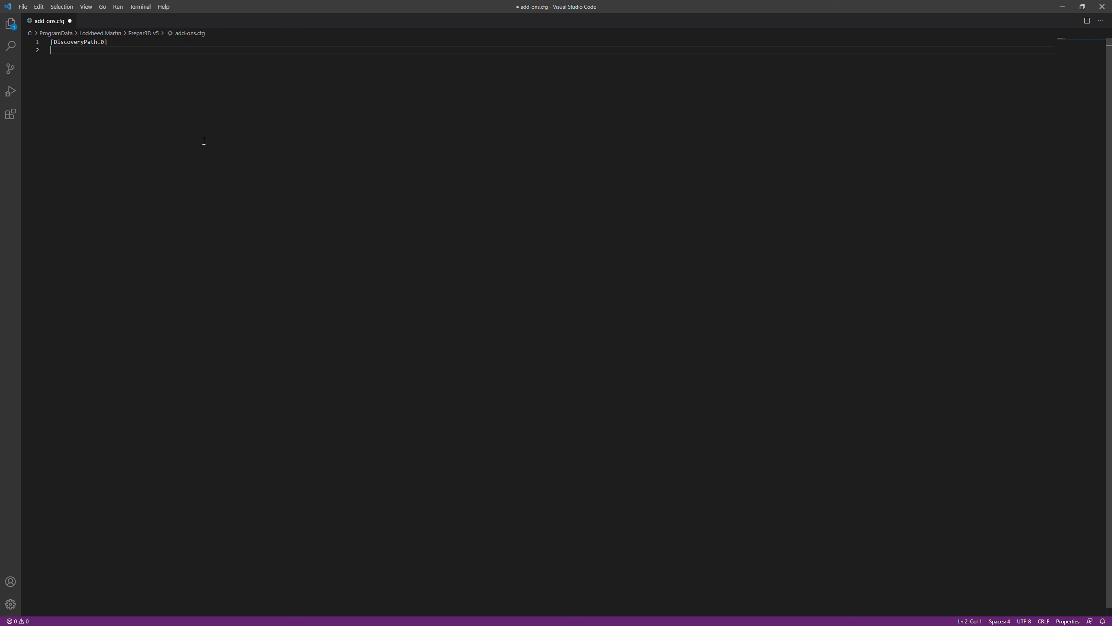
# Step: Below [DiscoveryPath.0], add empty PATH= and TITLE= entries and the line ACTIVE=True
pyautogui.write('PATH')
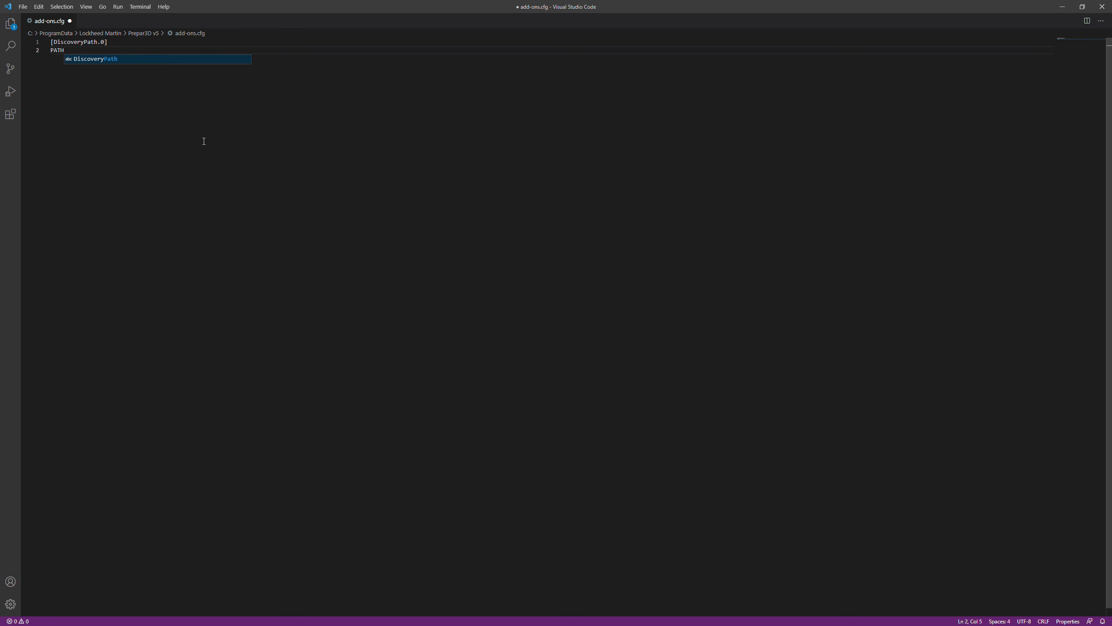
pyautogui.write('=')
pyautogui.press('Return')
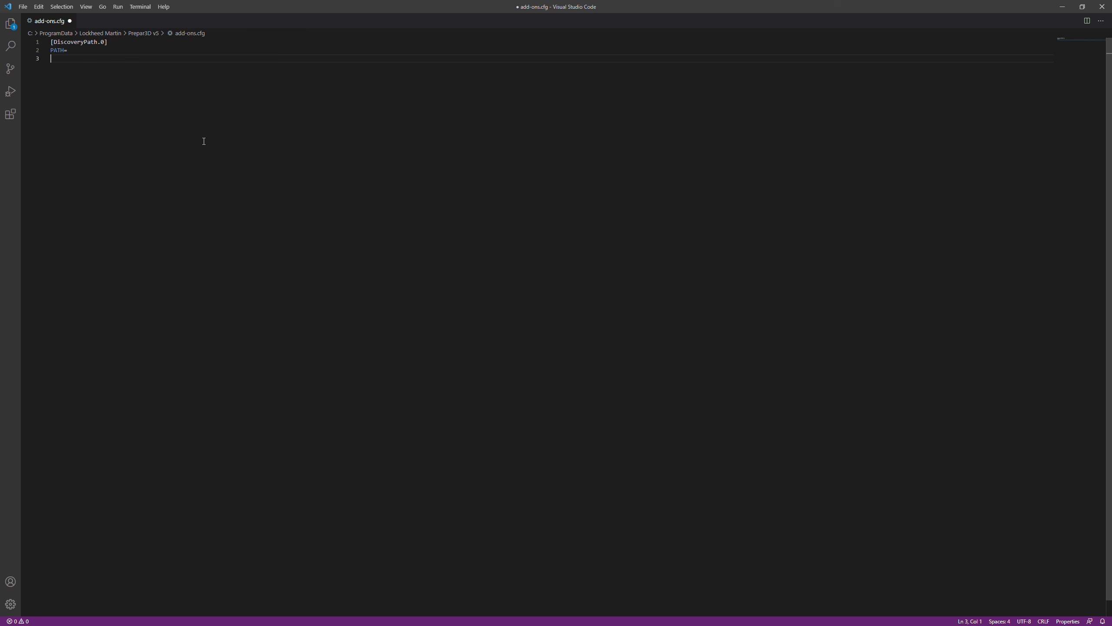
pyautogui.write('TITE')
pyautogui.press('BackSpace')
pyautogui.write('LE=')
pyautogui.press('Return')
pyautogui.write('ACTIVE=True')
pyautogui.press('Return')
# Step: Add the line REQUIRED=FALSE below the ACTIVE entry and save add-ons.cfg
pyautogui.write('RQUIR')
pyautogui.press('BackSpace')
pyautogui.press('BackSpace')
pyautogui.press('BackSpace')
pyautogui.press('BackSpace')
pyautogui.write('E')
pyautogui.press('BackSpace')
pyautogui.write('equired=')
pyautogui.press('Left')
pyautogui.press('BackSpace')
pyautogui.press('BackSpace')
pyautogui.press('BackSpace')
pyautogui.press('BackSpace')
pyautogui.press('BackSpace')
pyautogui.press('BackSpace')
pyautogui.press('BackSpace')
pyautogui.write('EQUIRED')
pyautogui.press('Right')
pyautogui.write('FALSE')
pyautogui.hotkey('ctrl', 's')
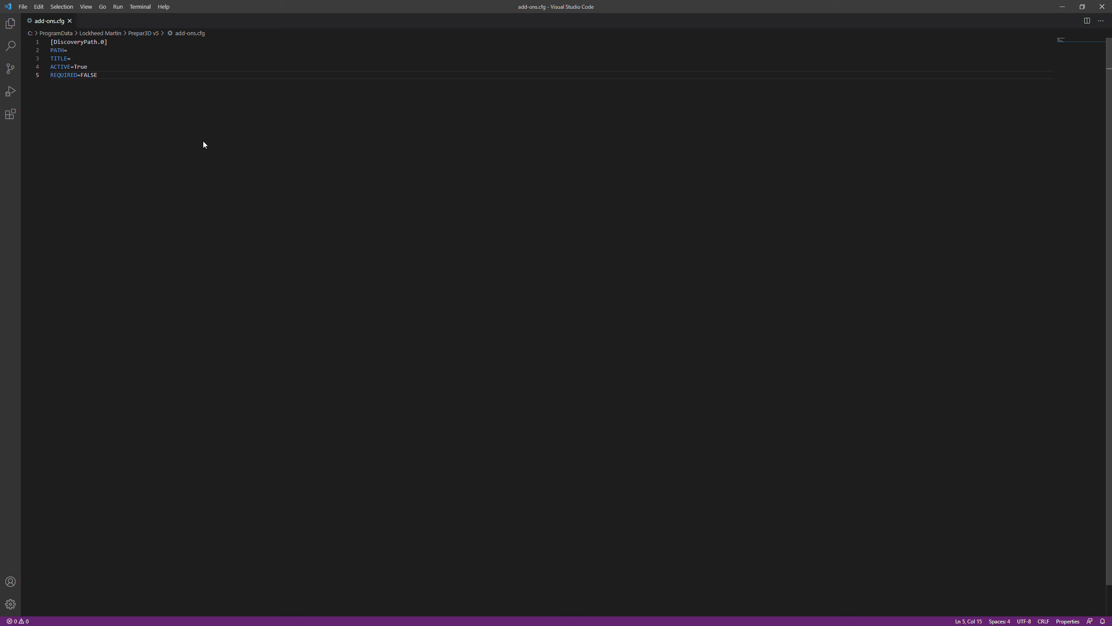
# Step: Change the ACTIVE value to uppercase TRUE and save the file
pyautogui.press('Left')
pyautogui.press('Up')
pyautogui.press('BackSpace')
pyautogui.press('BackSpace')
pyautogui.press('BackSpace')
pyautogui.write('RUE')
pyautogui.hotkey('ctrl', 's')
# Step: Copy the Airports folder's address from File Explorer and set the PATH entry to F:\Addons\Airports
pyautogui.press('Up')
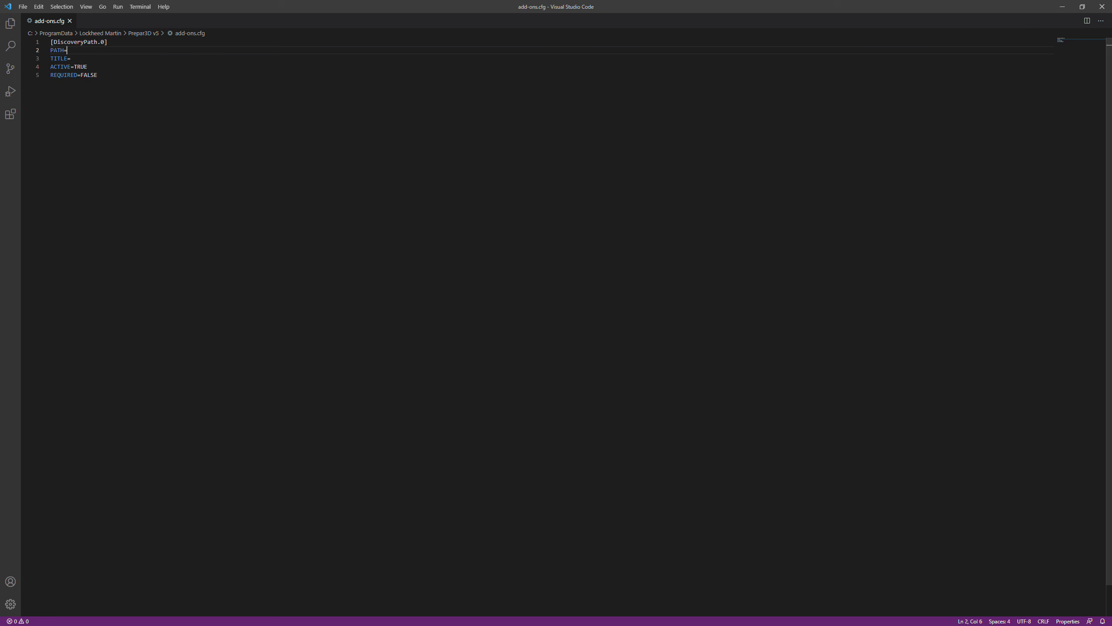
pyautogui.hotkey('alt', 'Tab')
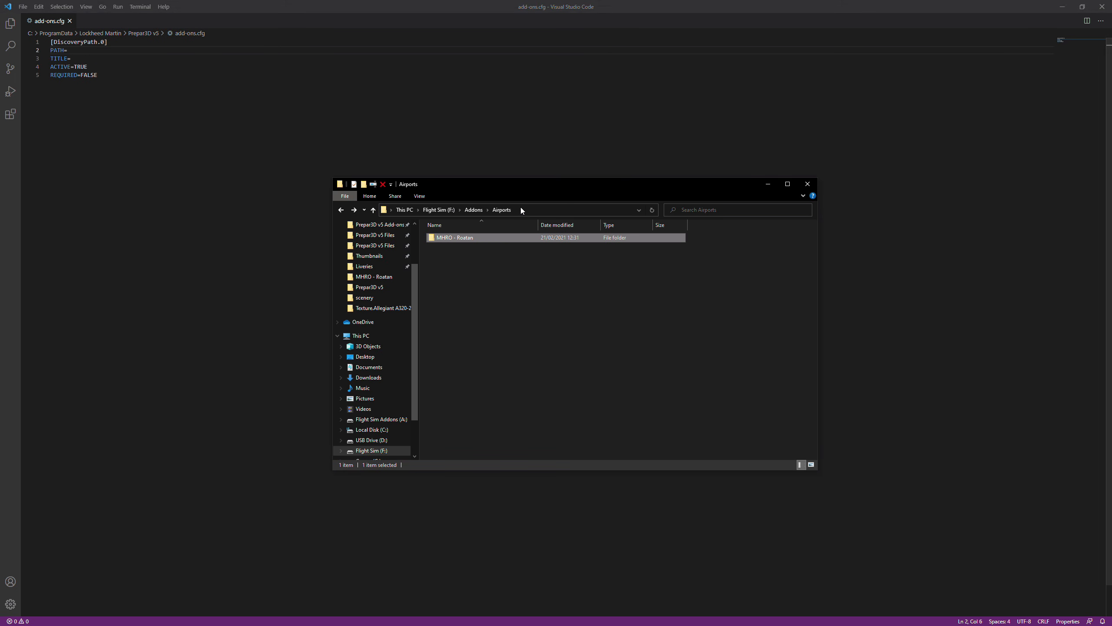
pyautogui.click(490, 308)
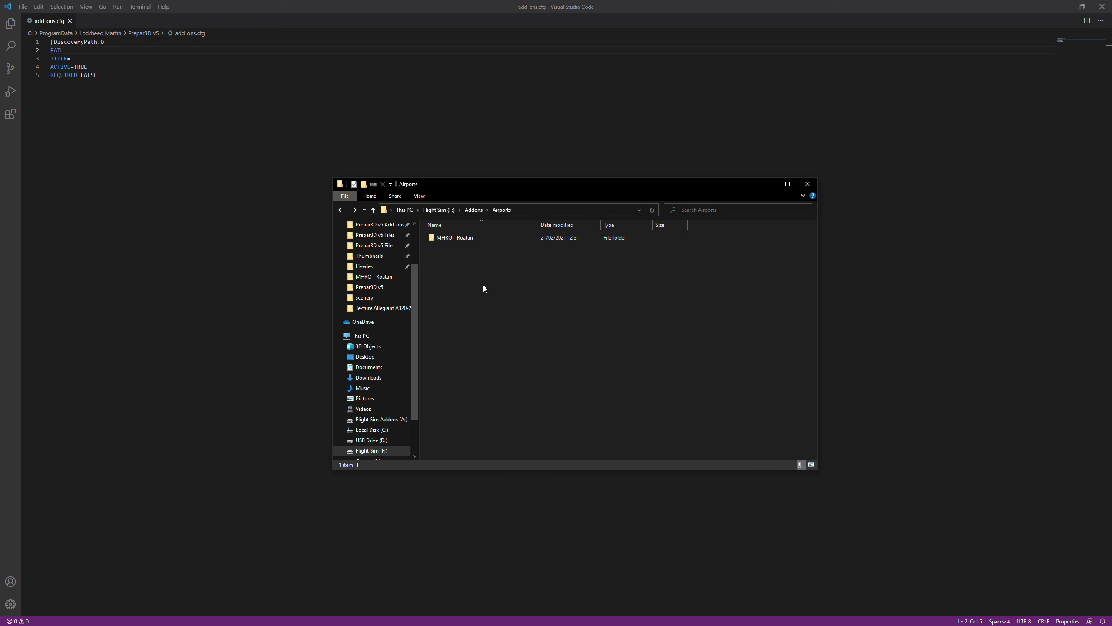
pyautogui.doubleClick(460, 239)
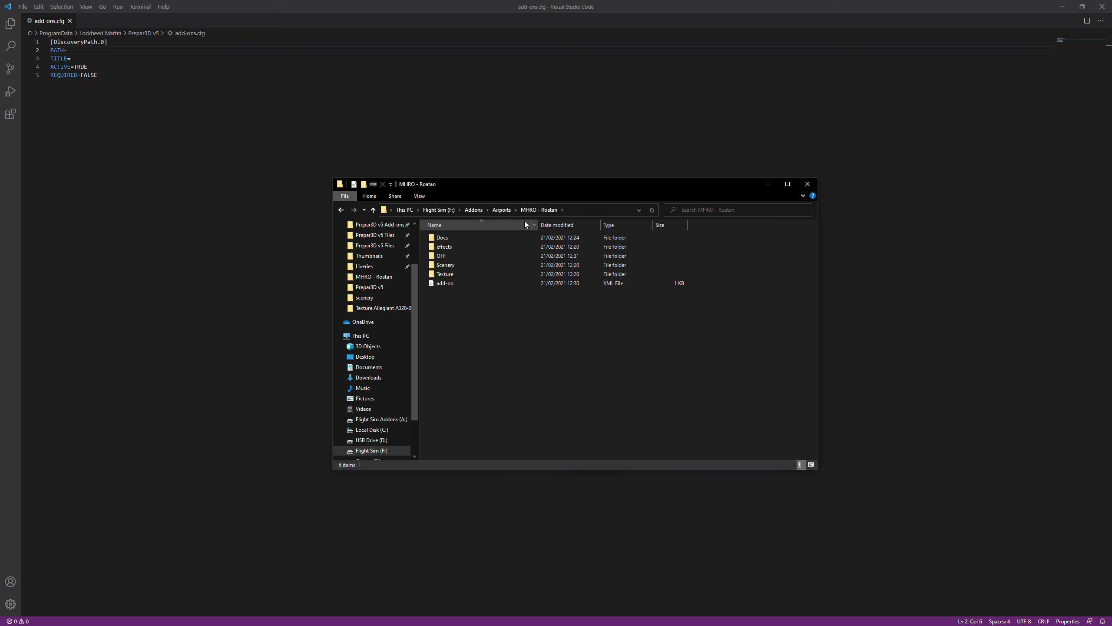
pyautogui.moveTo(568, 326); pyautogui.dragTo(513, 212)
pyautogui.click(505, 210)
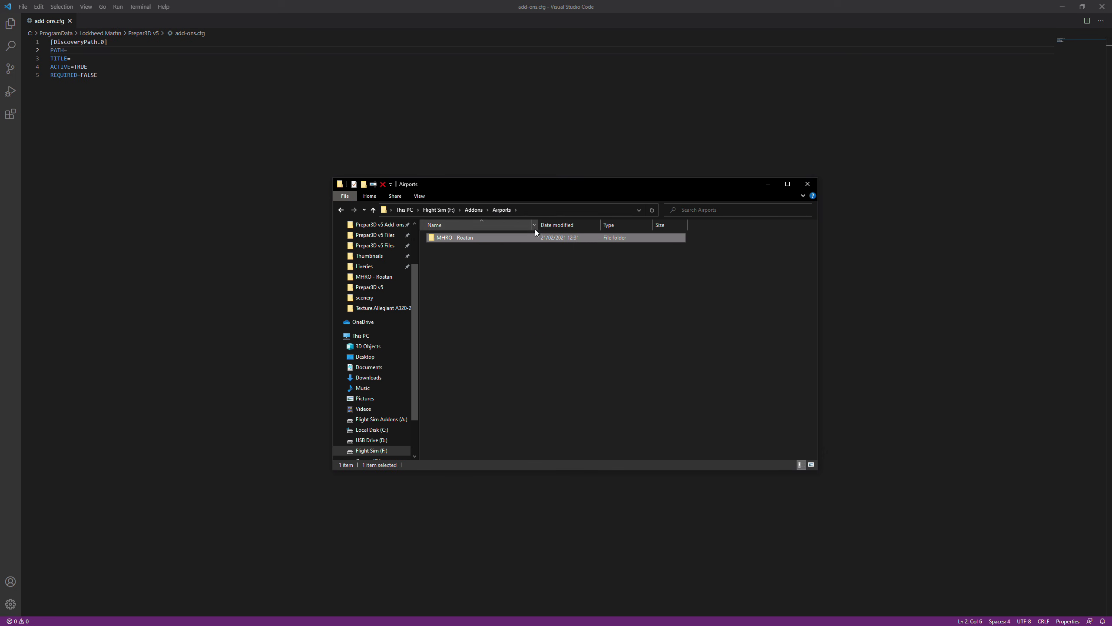
pyautogui.click(532, 210)
pyautogui.hotkey('ctrl', 'c')
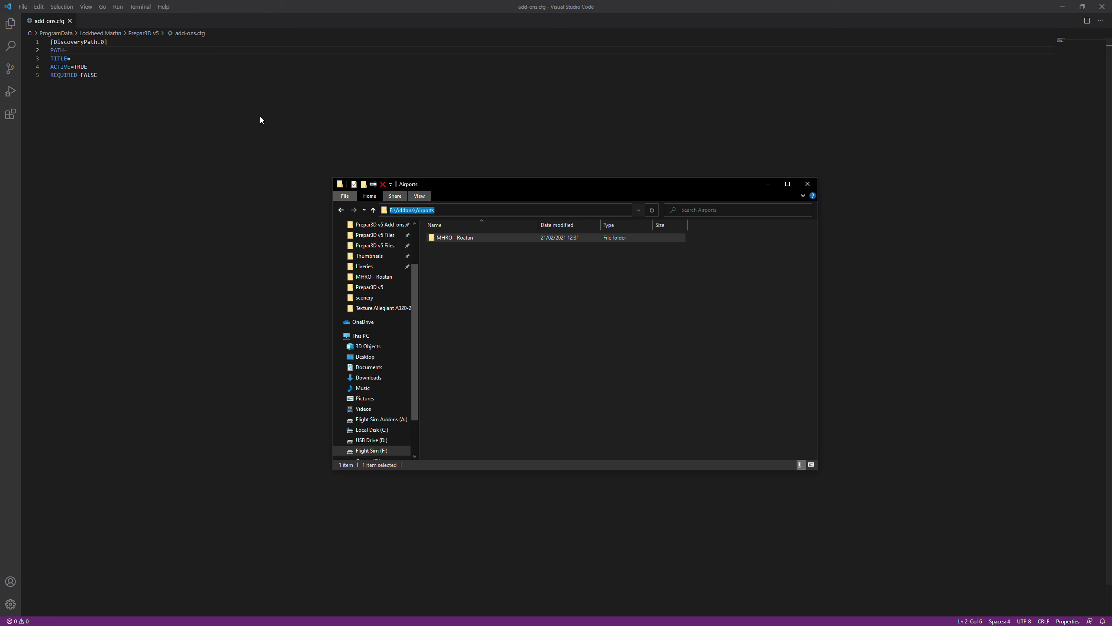
pyautogui.click(105, 50)
pyautogui.hotkey('ctrl', 'v')
# Step: Set the TITLE entry in add-ons.cfg to Addons Airports and save the file
pyautogui.hotkey('alt', 'Tab')
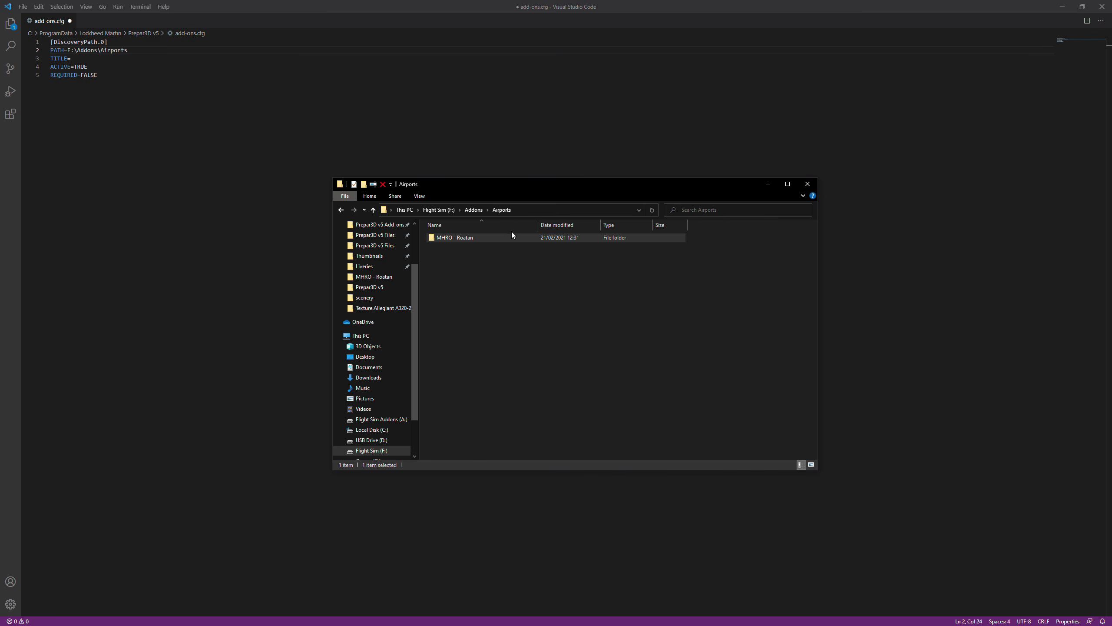
pyautogui.click(471, 263)
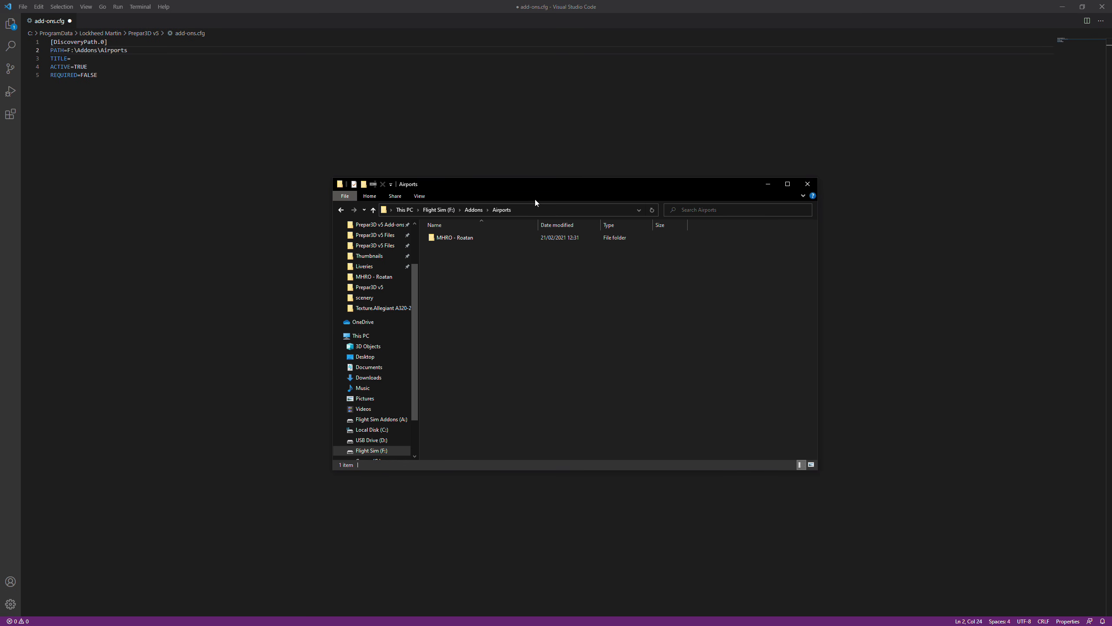
pyautogui.doubleClick(459, 239)
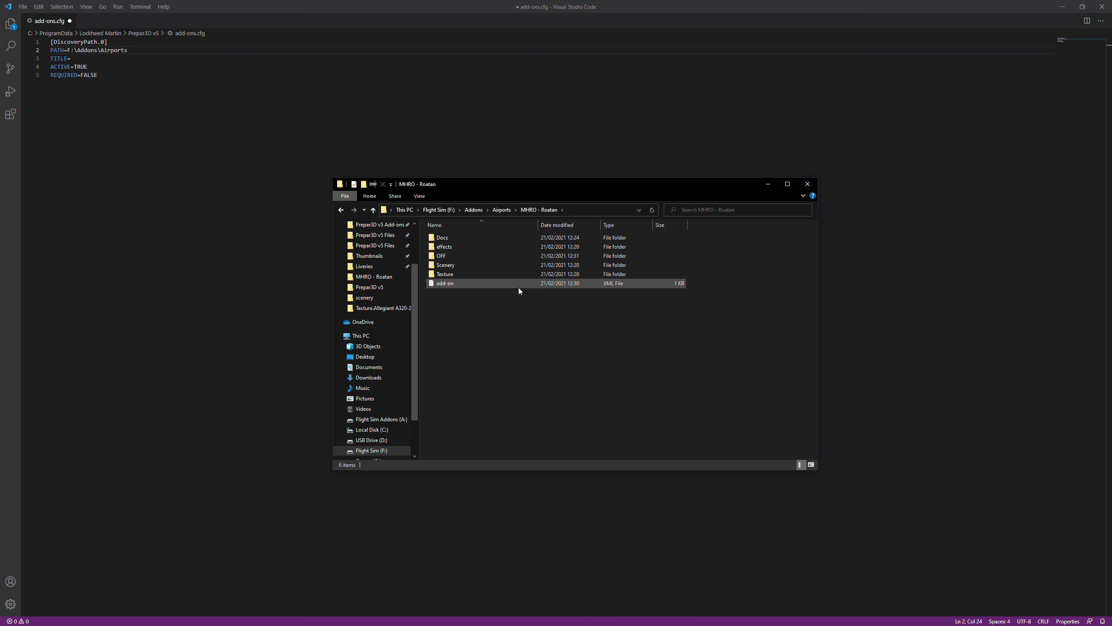
pyautogui.click(127, 59)
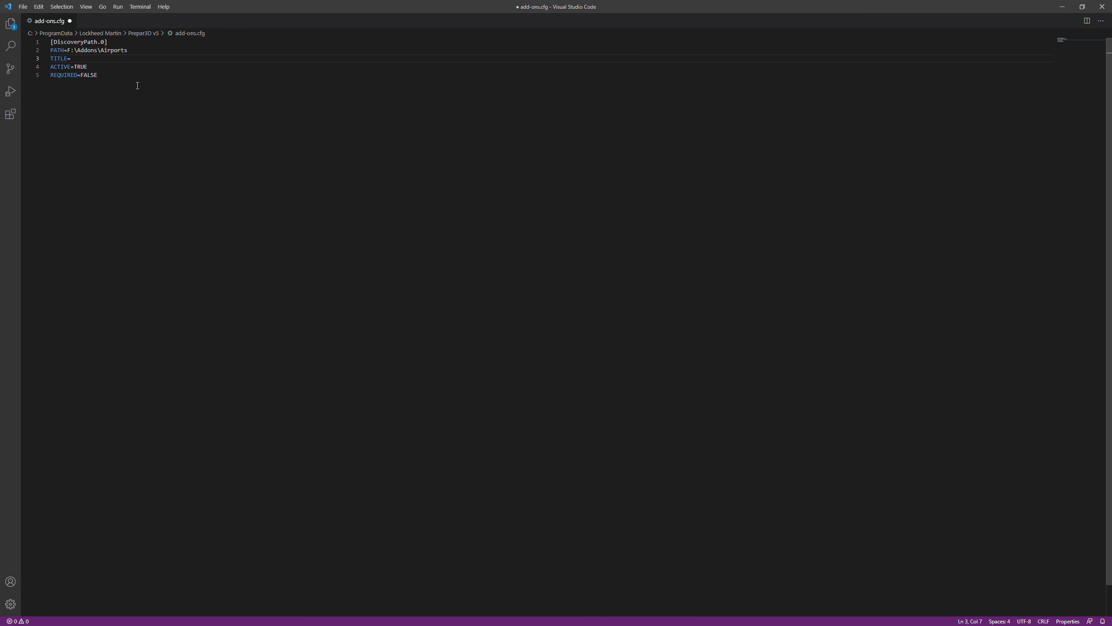
pyautogui.write('A')
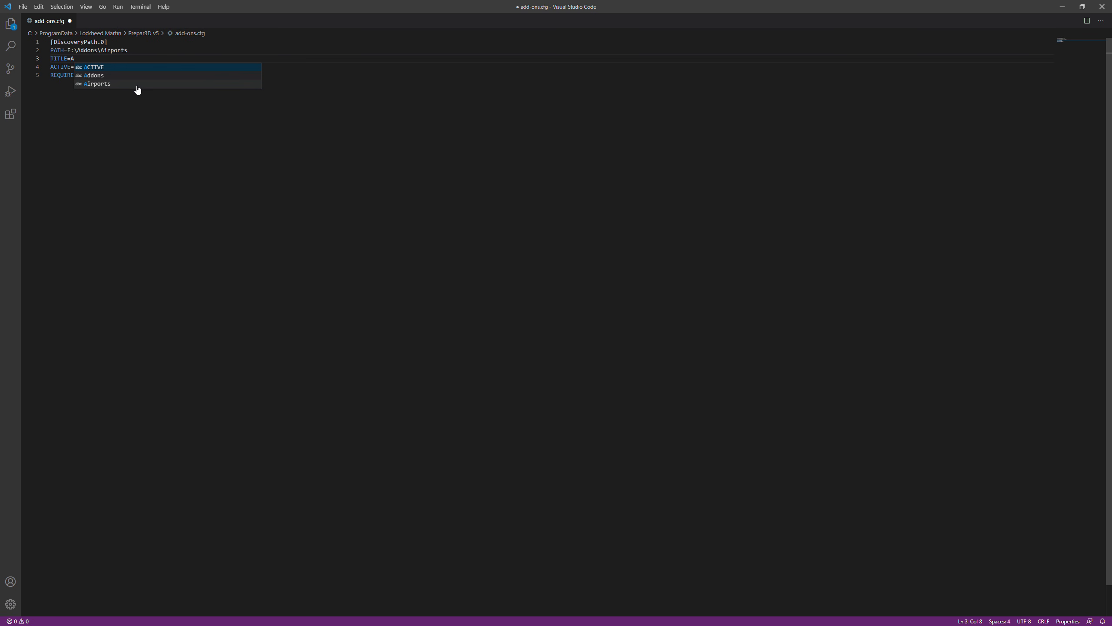
pyautogui.write('ddons Airports')
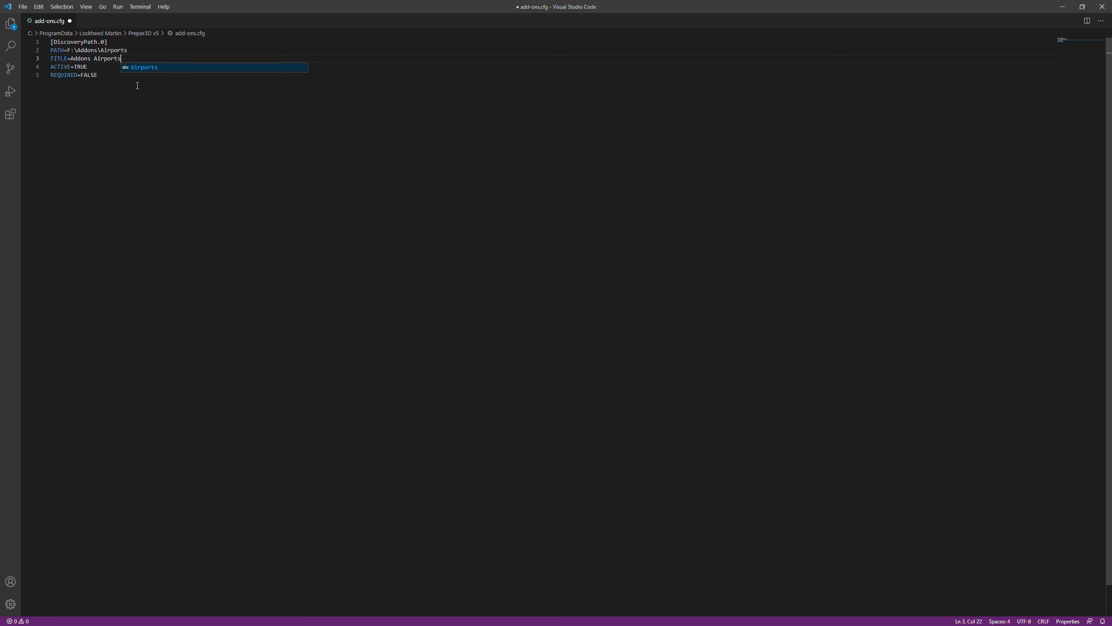
pyautogui.hotkey('ctrl', 's')
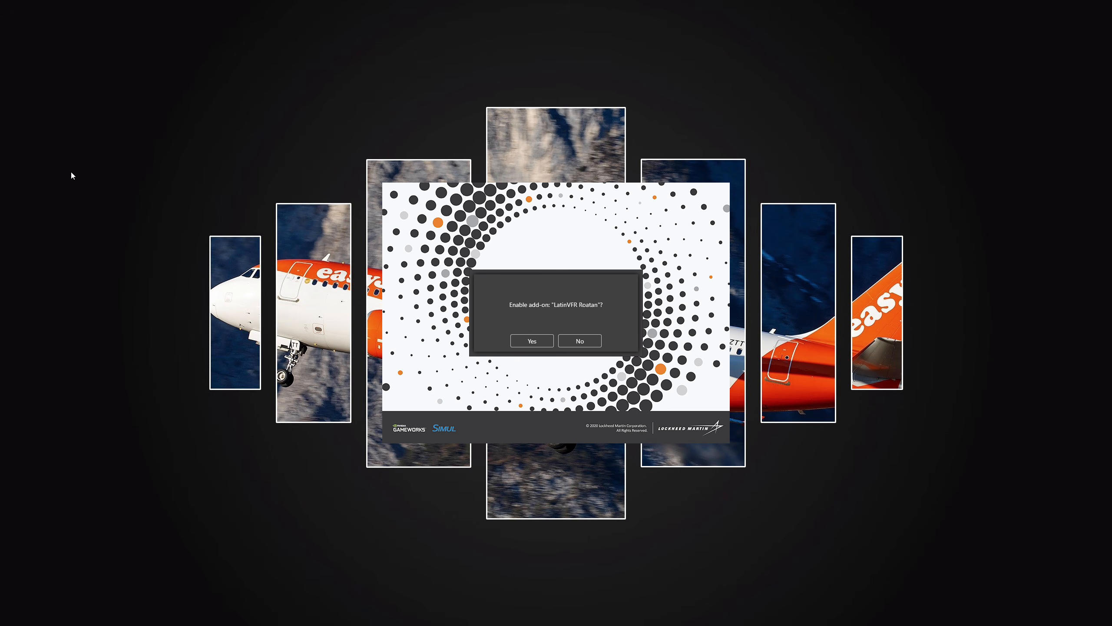
# Step: Minimize File Explorer and agree to enable the LatinVFR Roatan add-on at Prepar3D startup
pyautogui.hotkey('alt', 'Tab')
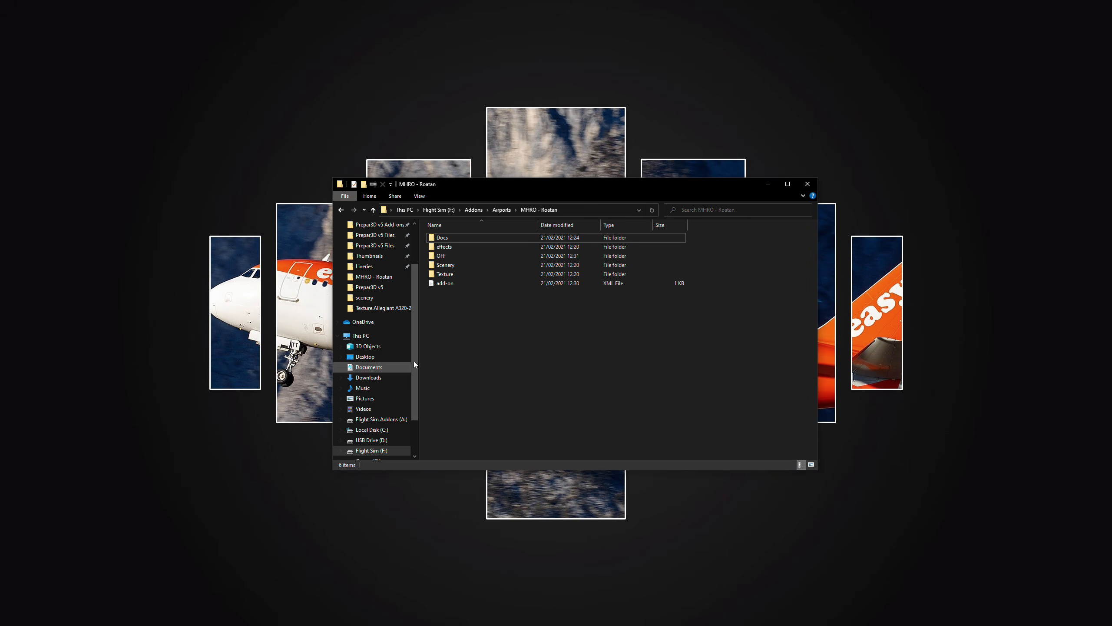
pyautogui.moveTo(481, 320); pyautogui.dragTo(470, 291)
pyautogui.click(768, 185)
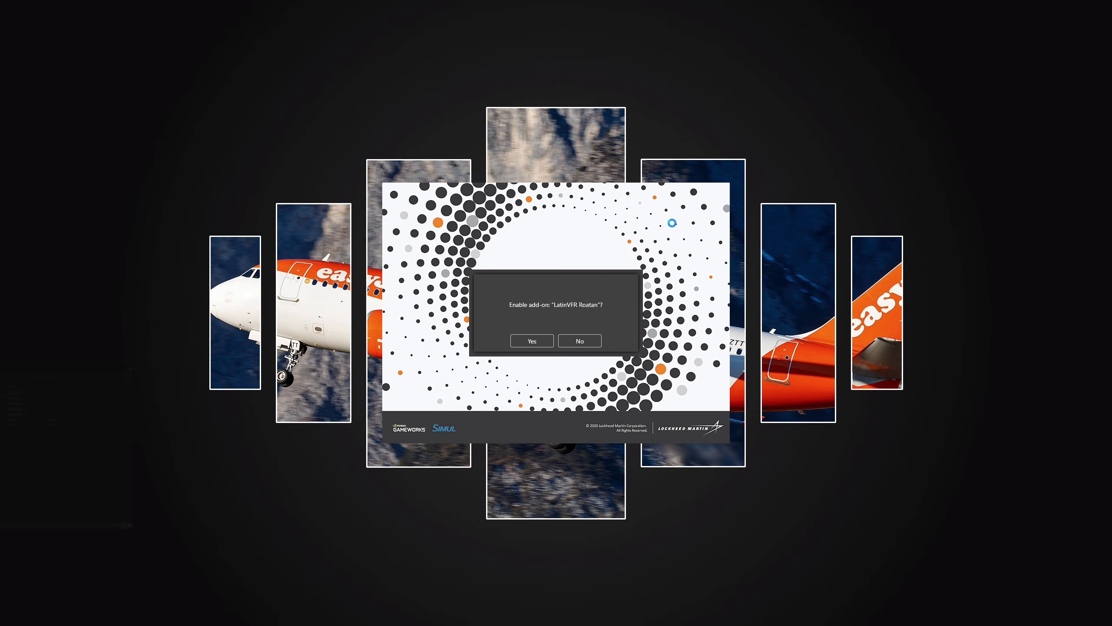
pyautogui.click(535, 341)
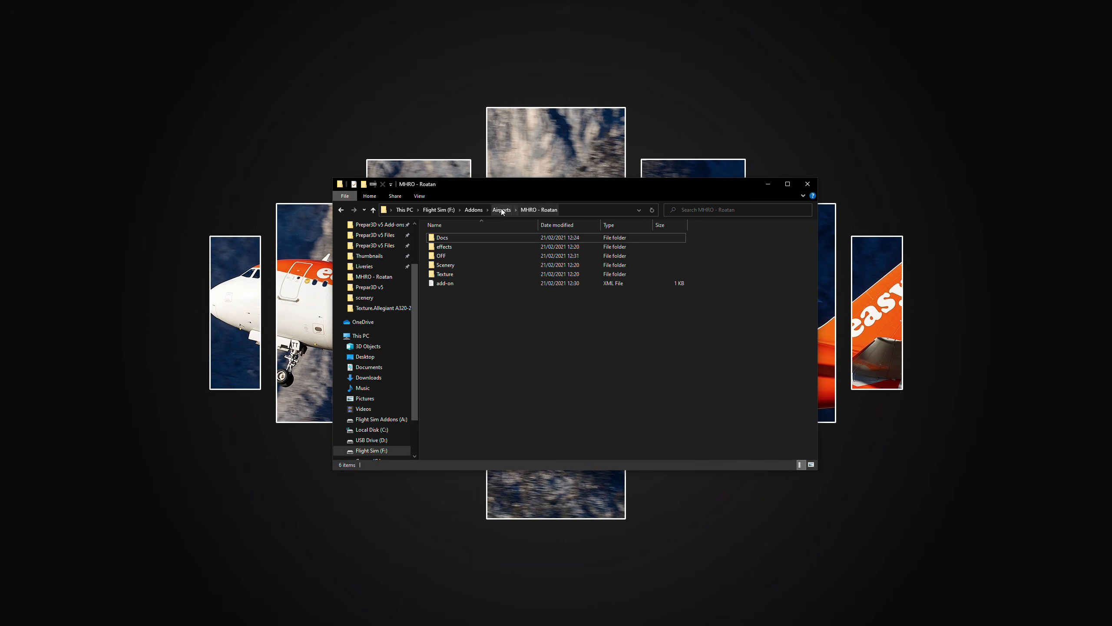
# Step: Create an example folder named EGLL - London Heathrow in the Airports folder and delete it again
pyautogui.click(501, 209)
pyautogui.rightClick(487, 327)
pyautogui.moveTo(468, 434)
pyautogui.click(503, 431)
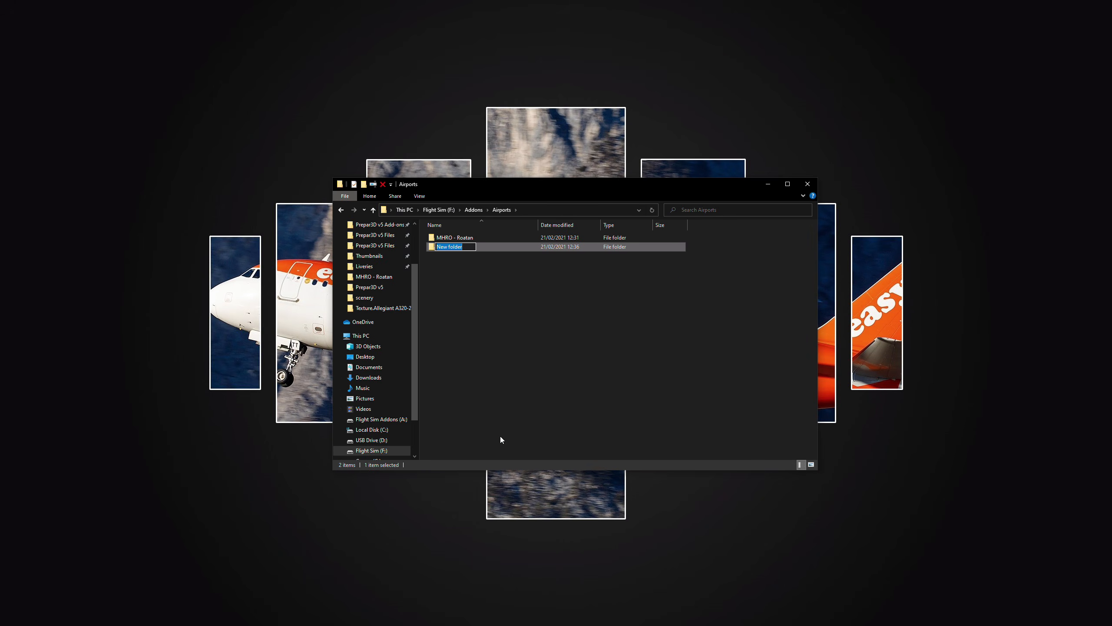
pyautogui.write('EGLL - London Heathrow')
pyautogui.press('Return')
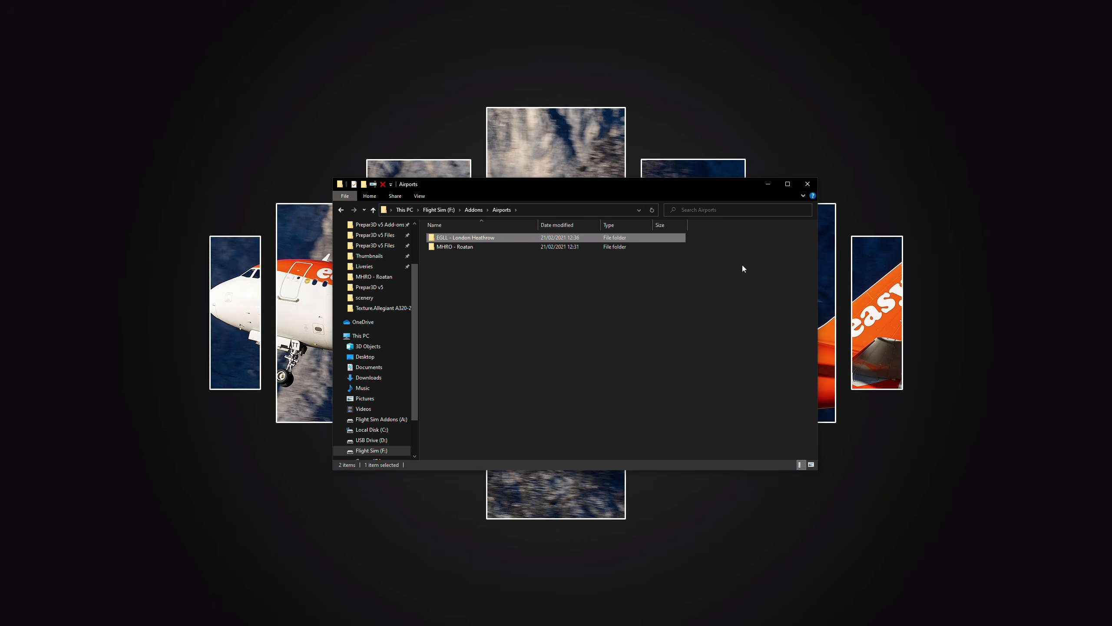
pyautogui.press('Delete')
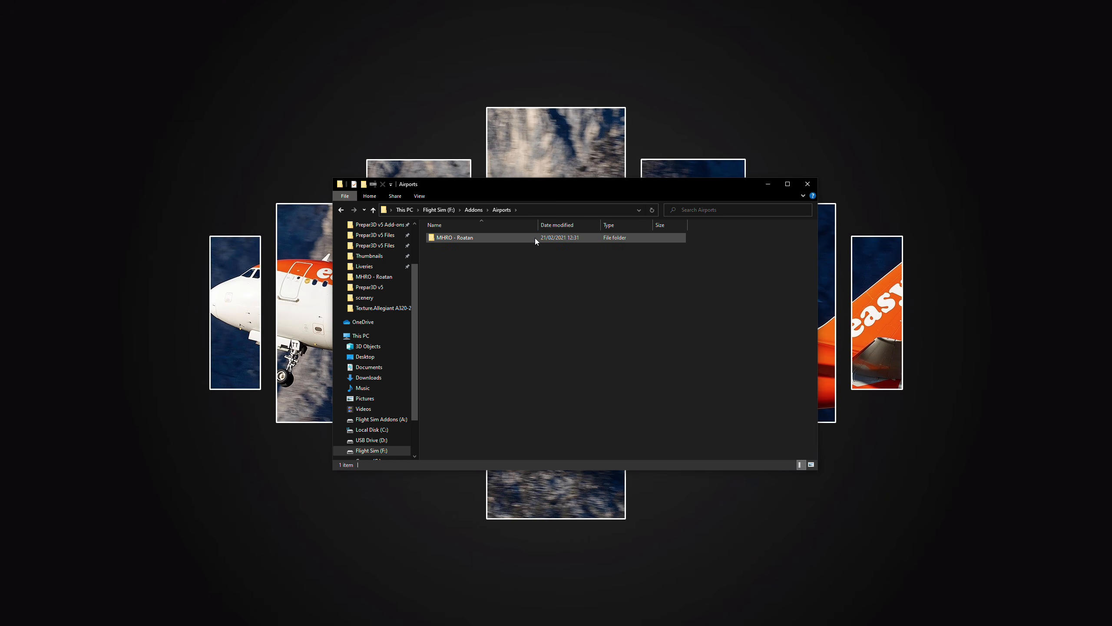
# Step: Browse from the Addons folder through Airports into MHRO - Roatan, and arrange File Explorer below the Prepar3D startup window
pyautogui.click(474, 210)
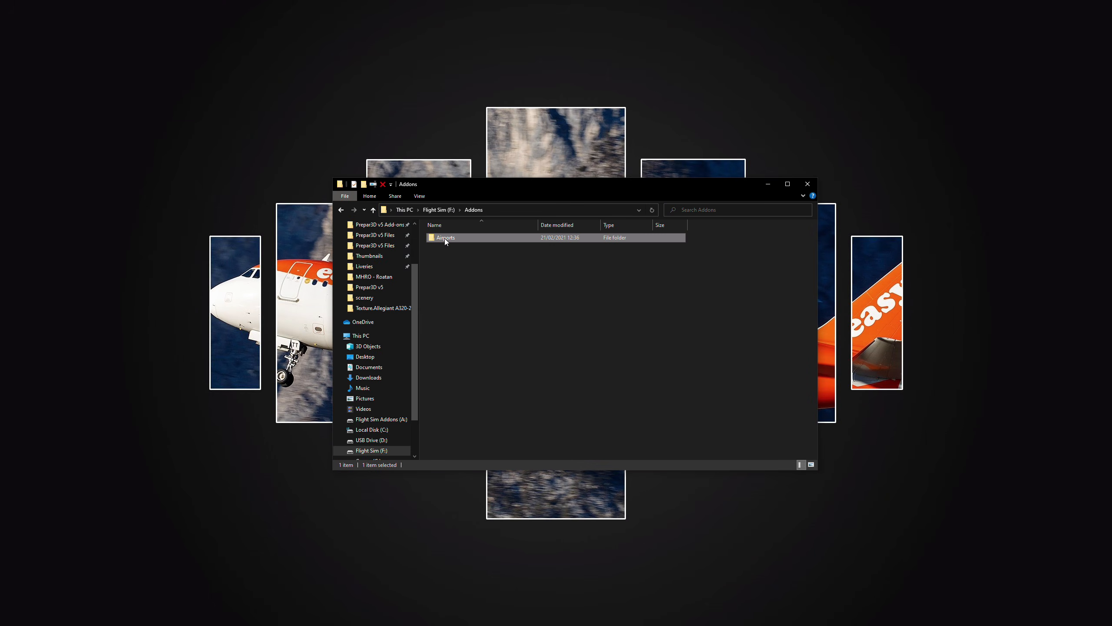
pyautogui.moveTo(447, 244)
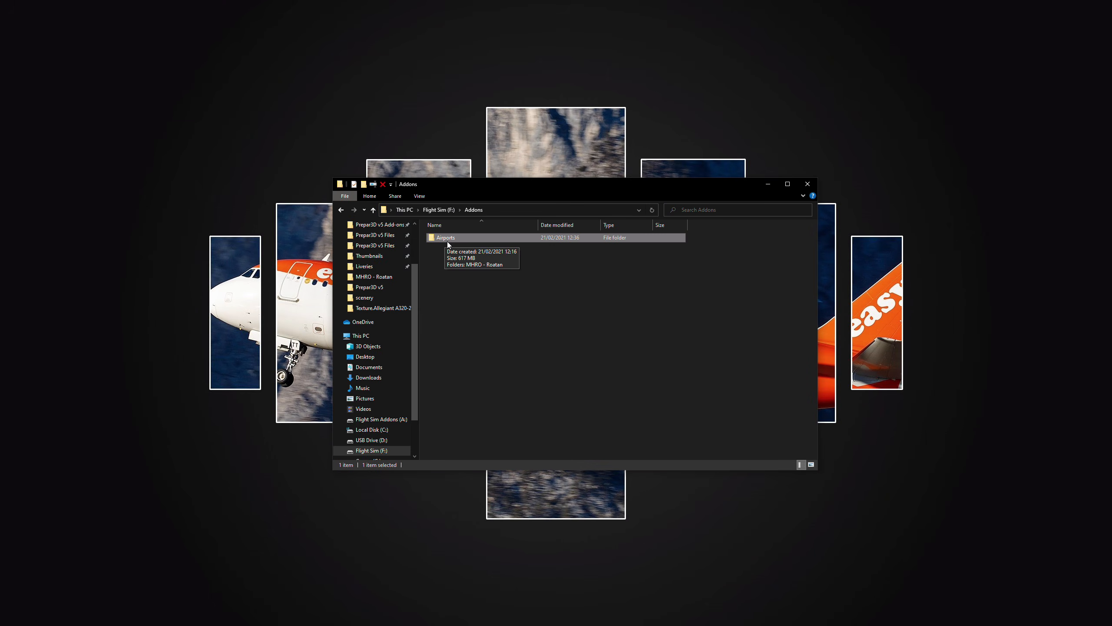
pyautogui.doubleClick(447, 244)
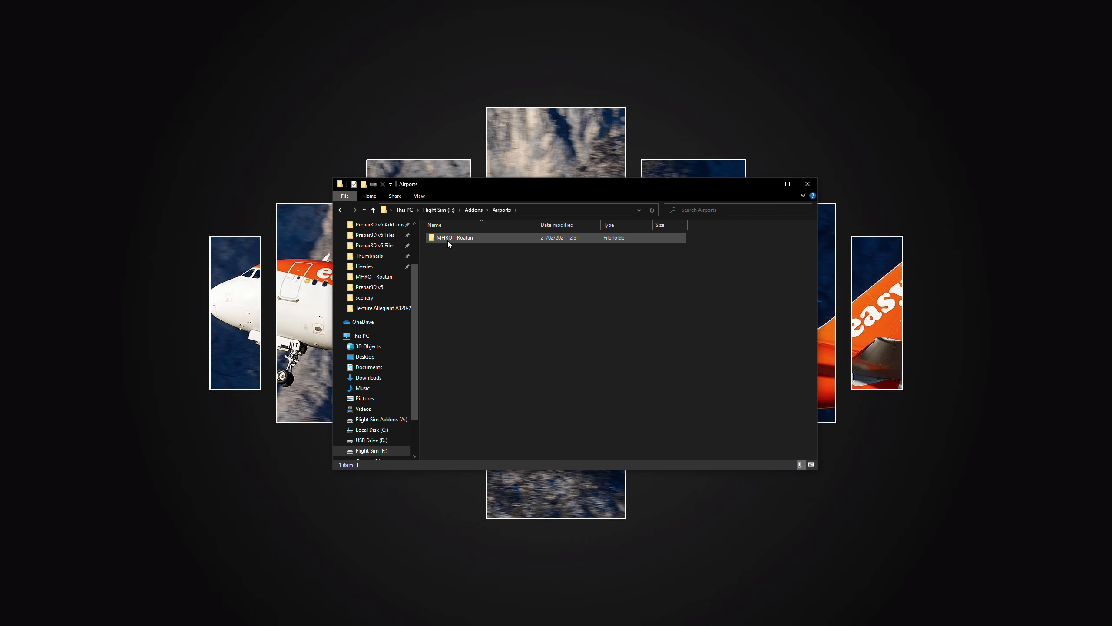
pyautogui.moveTo(448, 241)
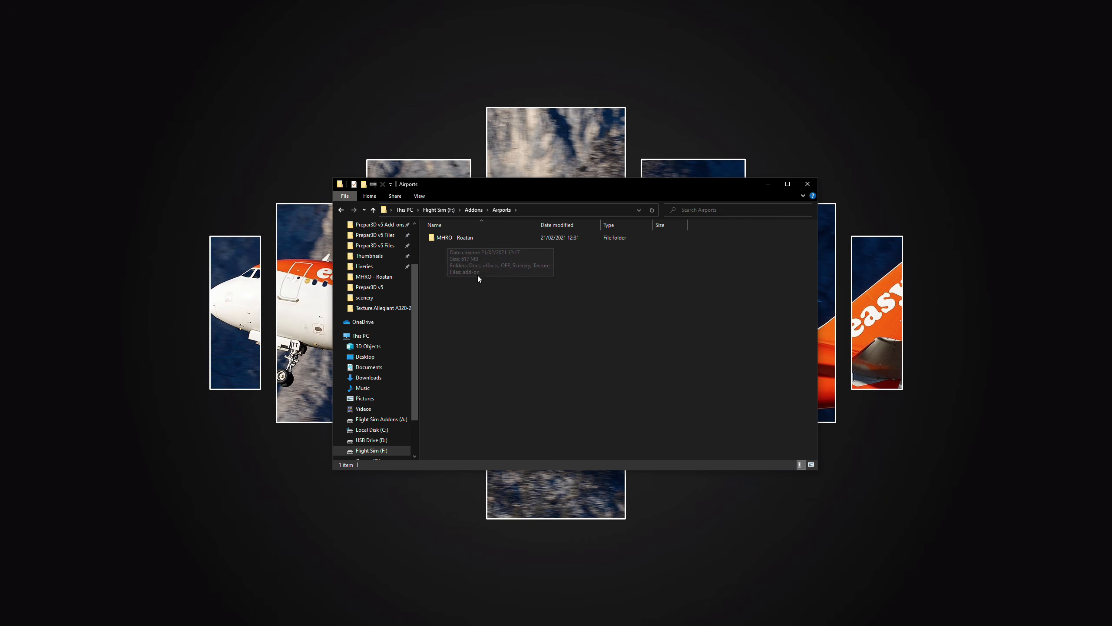
pyautogui.doubleClick(466, 240)
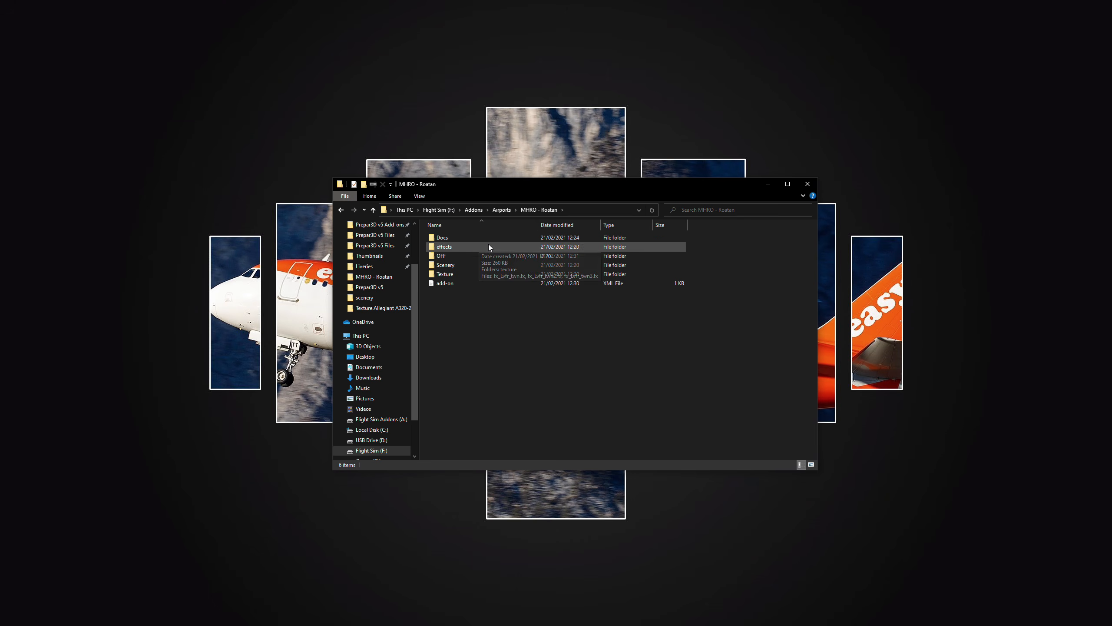
pyautogui.moveTo(508, 187); pyautogui.dragTo(497, 377)
pyautogui.moveTo(536, 217); pyautogui.dragTo(544, 118)
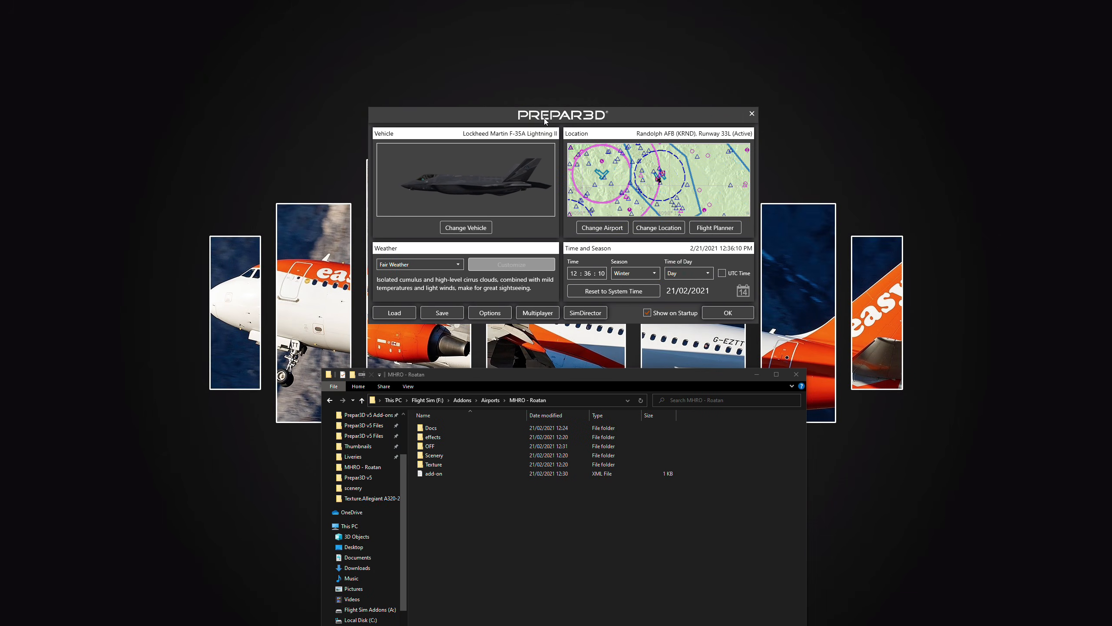
pyautogui.moveTo(518, 376); pyautogui.dragTo(511, 359)
# Step: Delete the BRAVOAIRSPACE - LAS AMERICAS INTL V2 P3Dv5 area from Prepar3D's Scenery Library
pyautogui.click(489, 312)
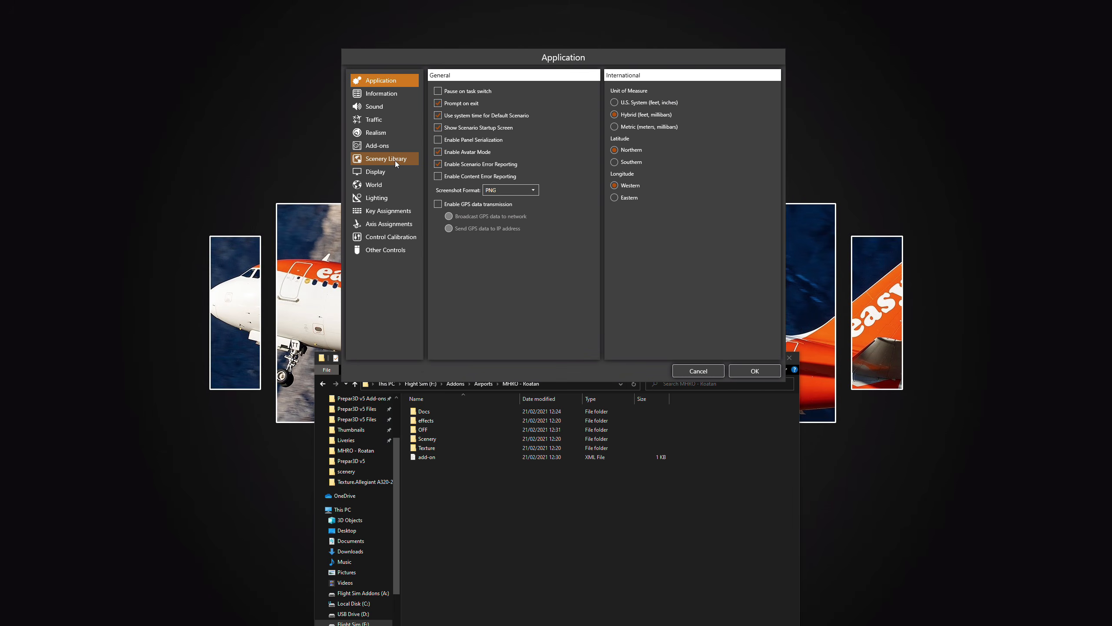
pyautogui.click(395, 160)
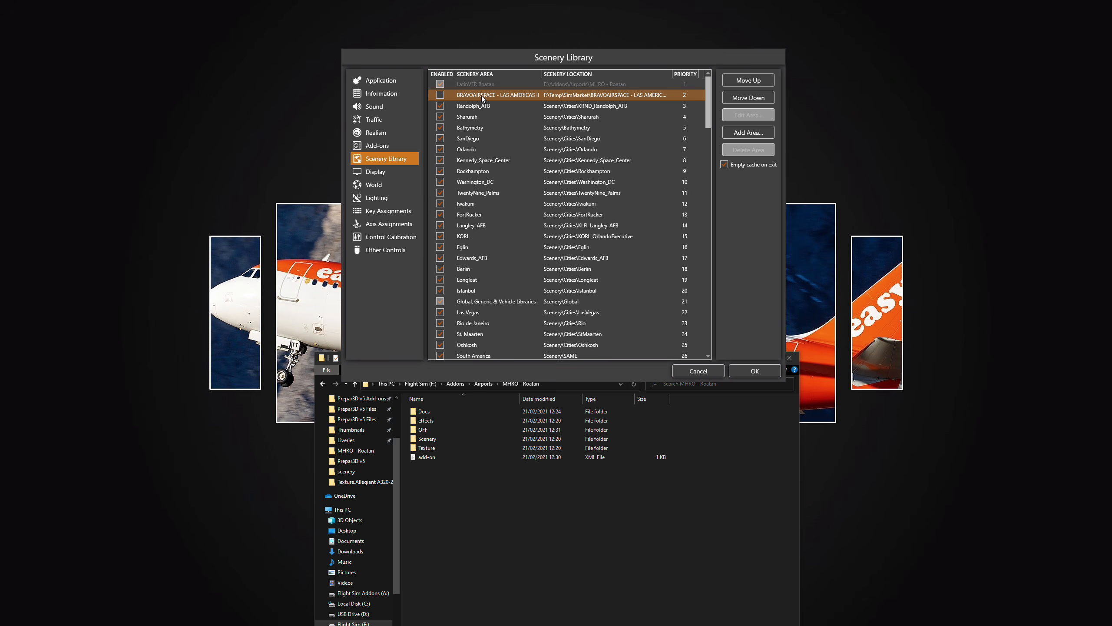
pyautogui.click(527, 99)
pyautogui.click(749, 150)
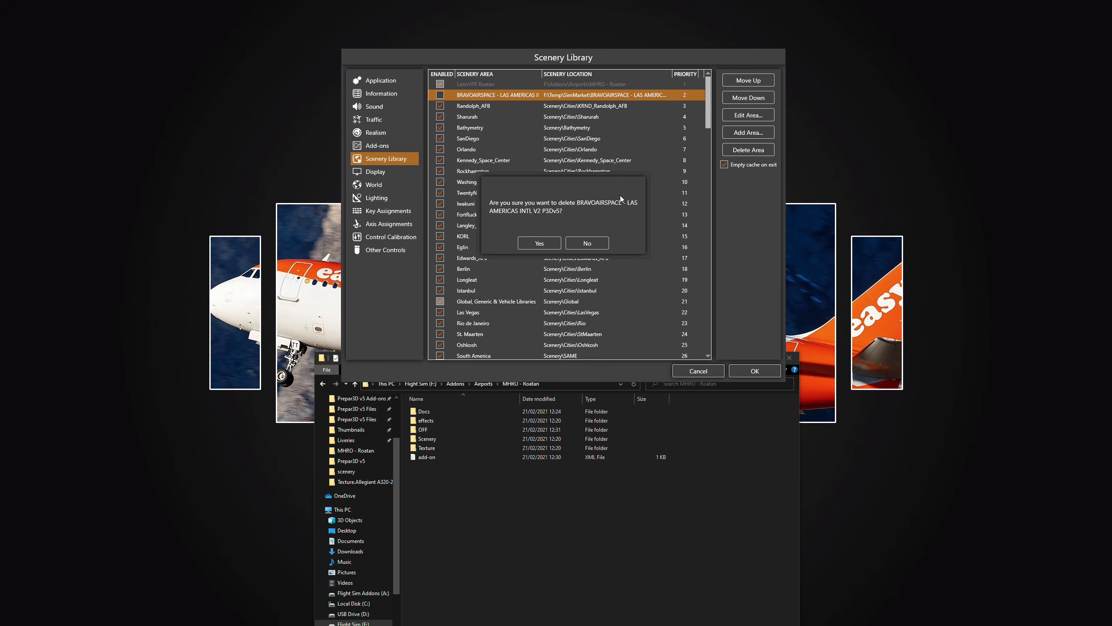
pyautogui.click(539, 243)
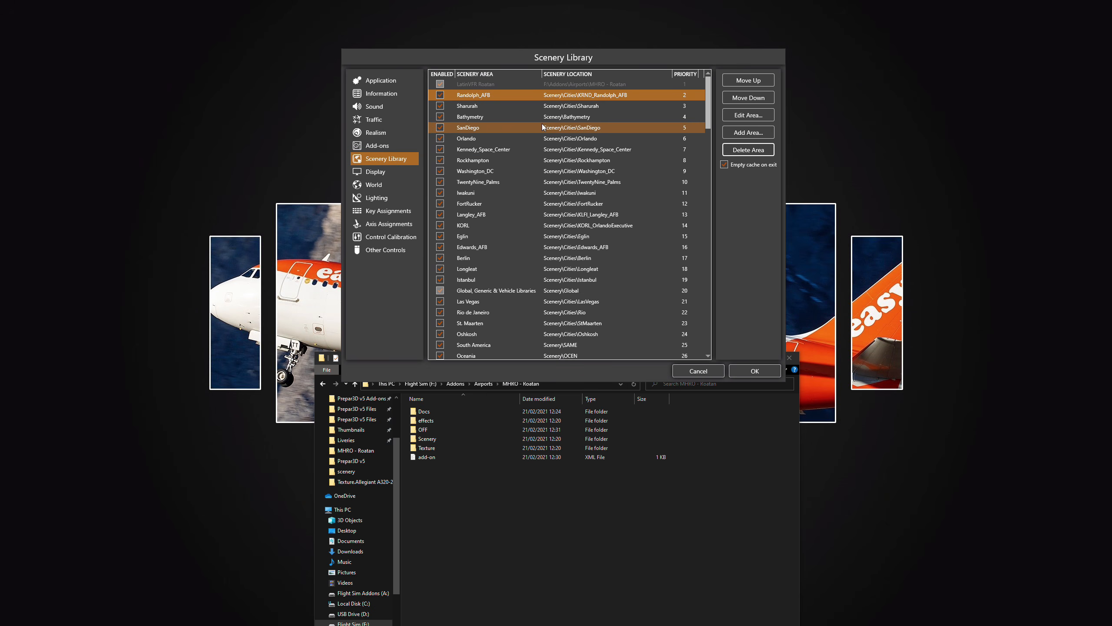
# Step: Minimize File Explorer, apply the Scenery Library changes and exit Prepar3D
pyautogui.click(535, 360)
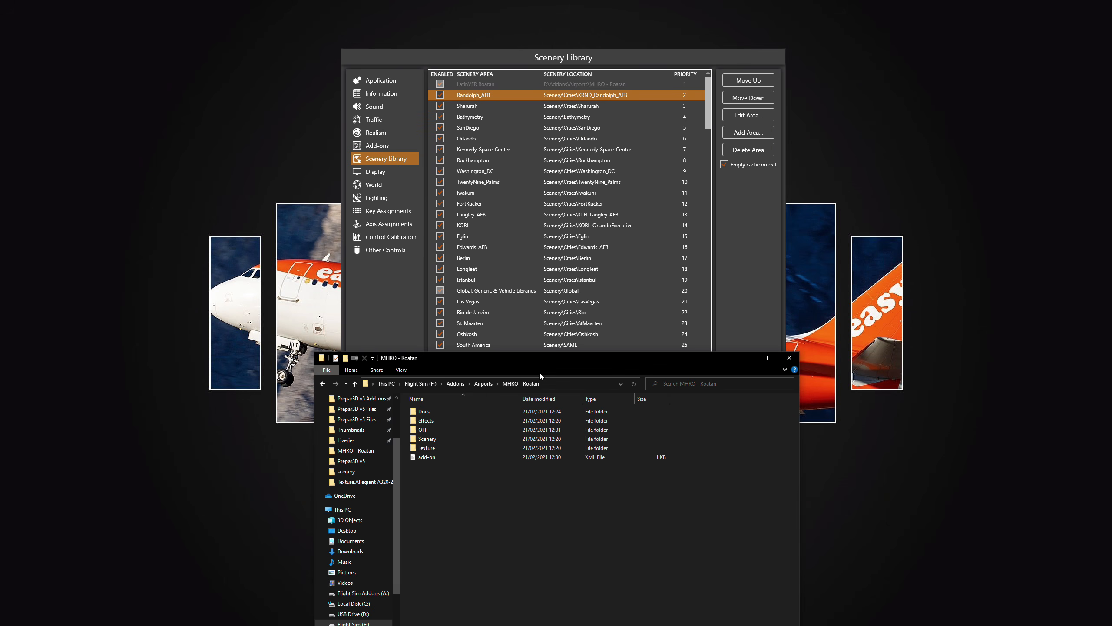
pyautogui.moveTo(534, 360); pyautogui.dragTo(513, 316)
pyautogui.click(730, 313)
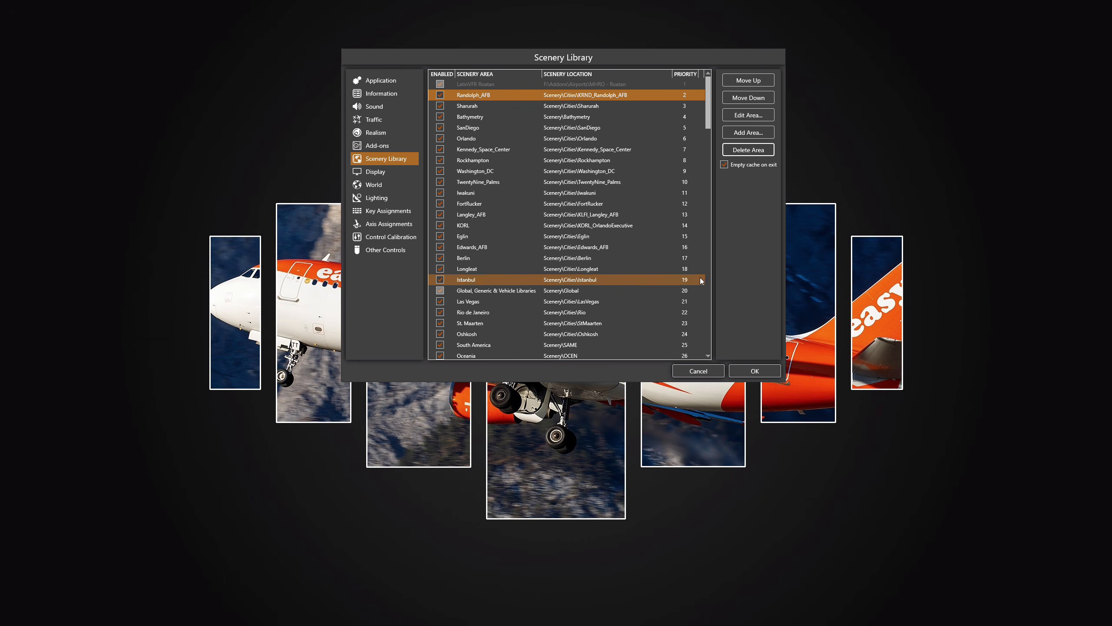
pyautogui.click(755, 371)
pyautogui.click(540, 241)
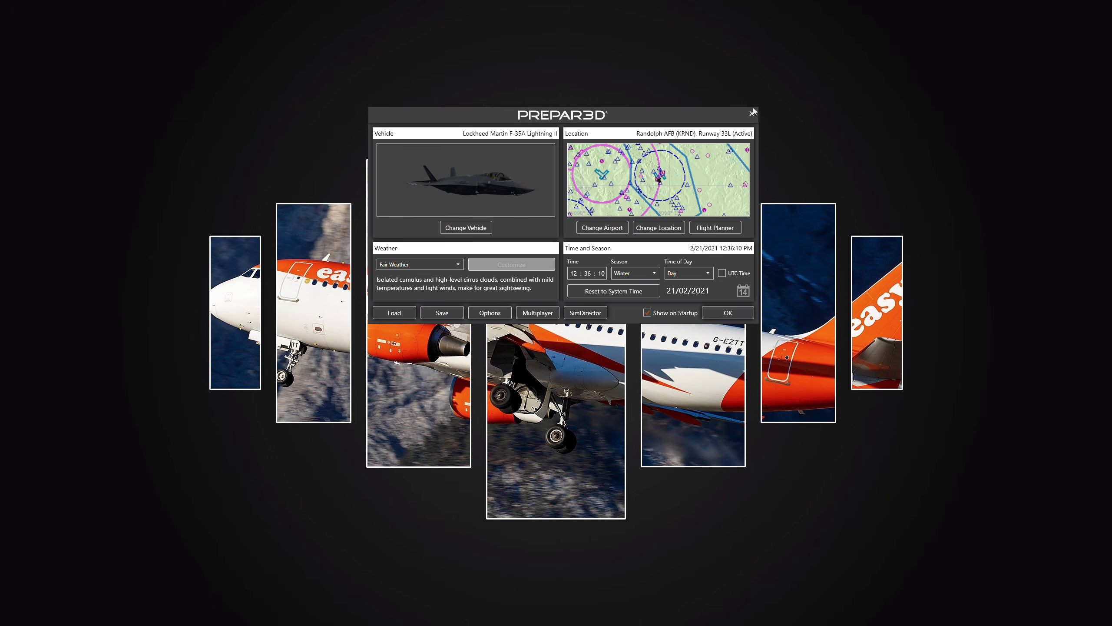
pyautogui.click(753, 113)
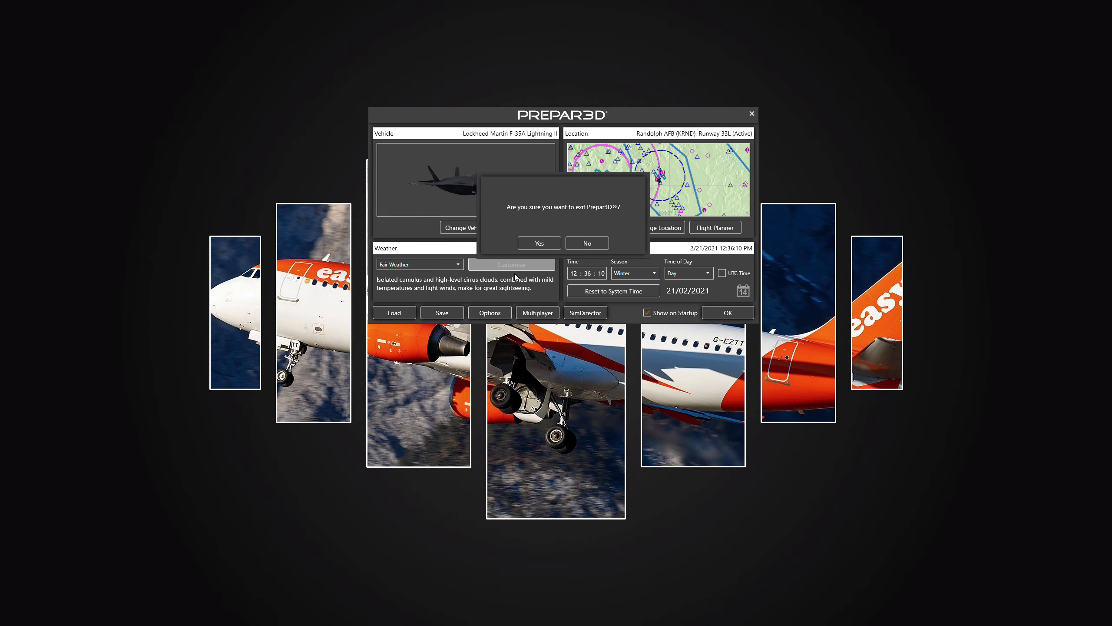
pyautogui.click(538, 244)
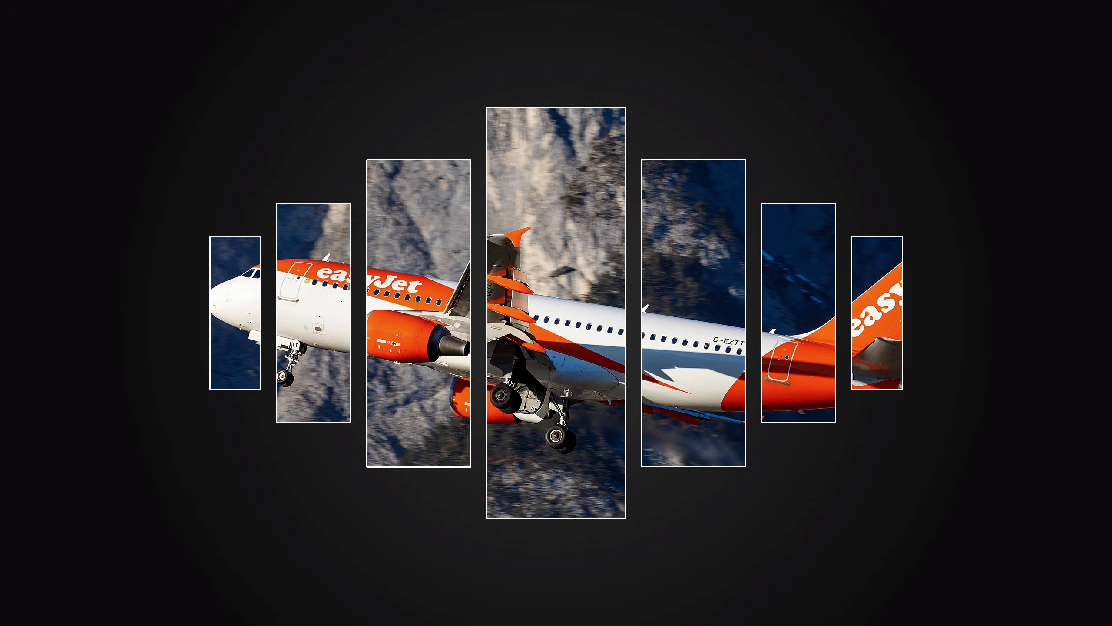
# Step: In File Explorer, move the add-on XML file from MHRO - Roatan into its OFF folder
pyautogui.hotkey('alt', 'Tab')
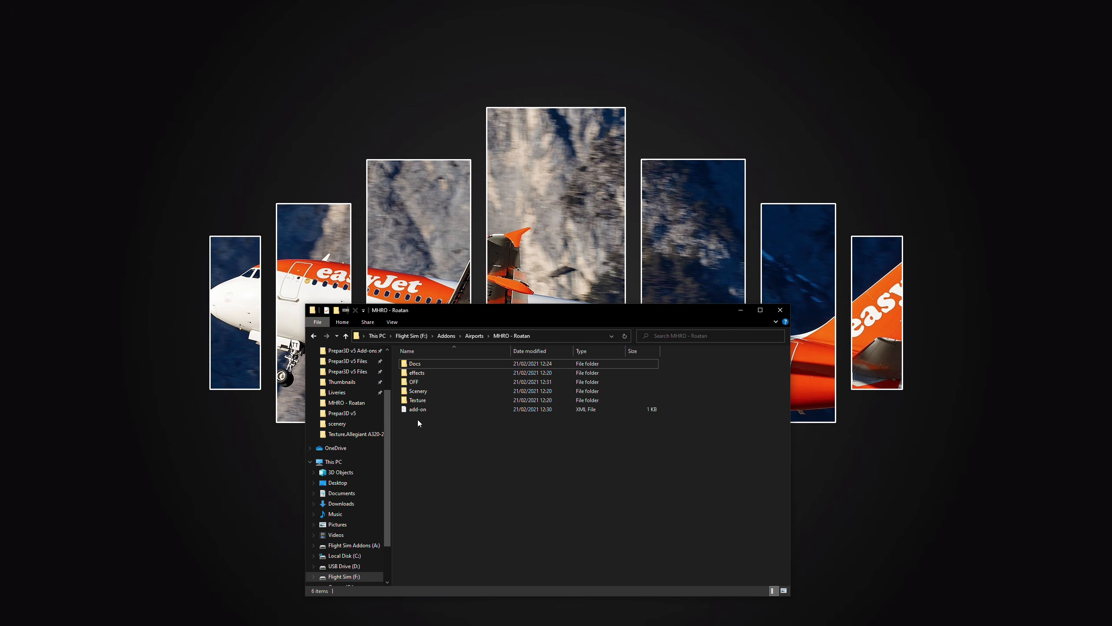
pyautogui.click(428, 413)
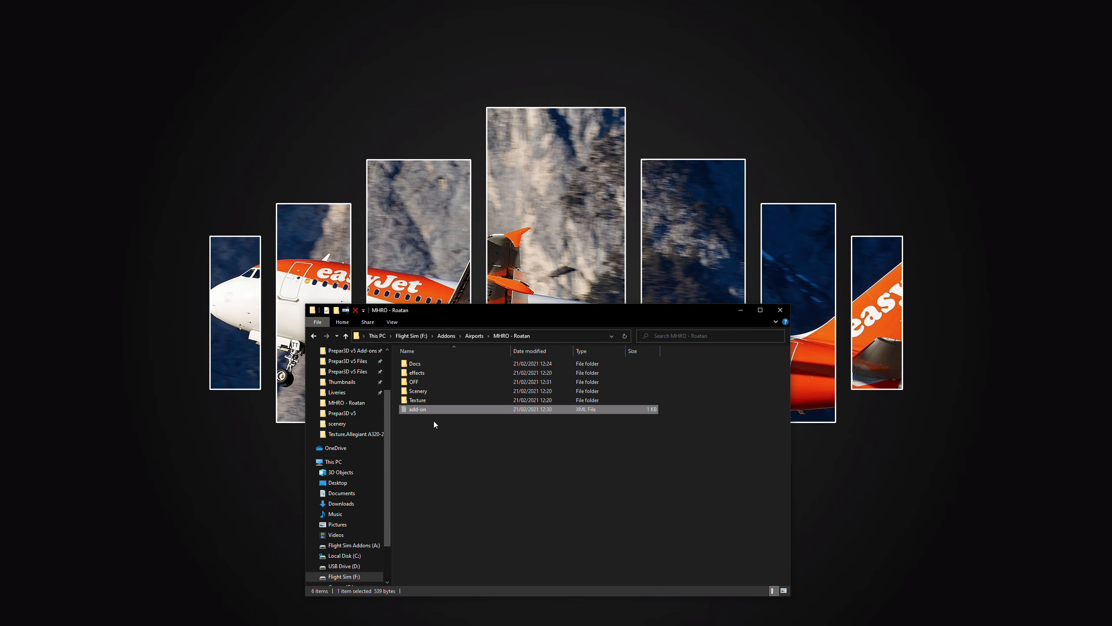
pyautogui.doubleClick(424, 382)
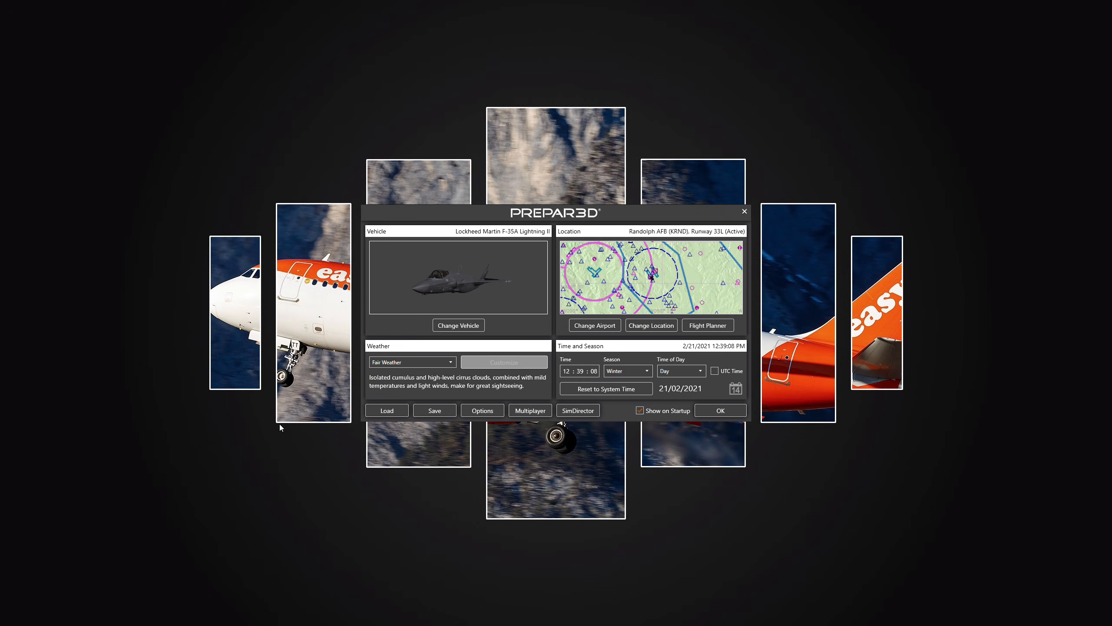
# Step: Check the Add-ons and Scenery Library lists in Prepar3D's options for the LatinVFR Roatan entry
pyautogui.click(482, 410)
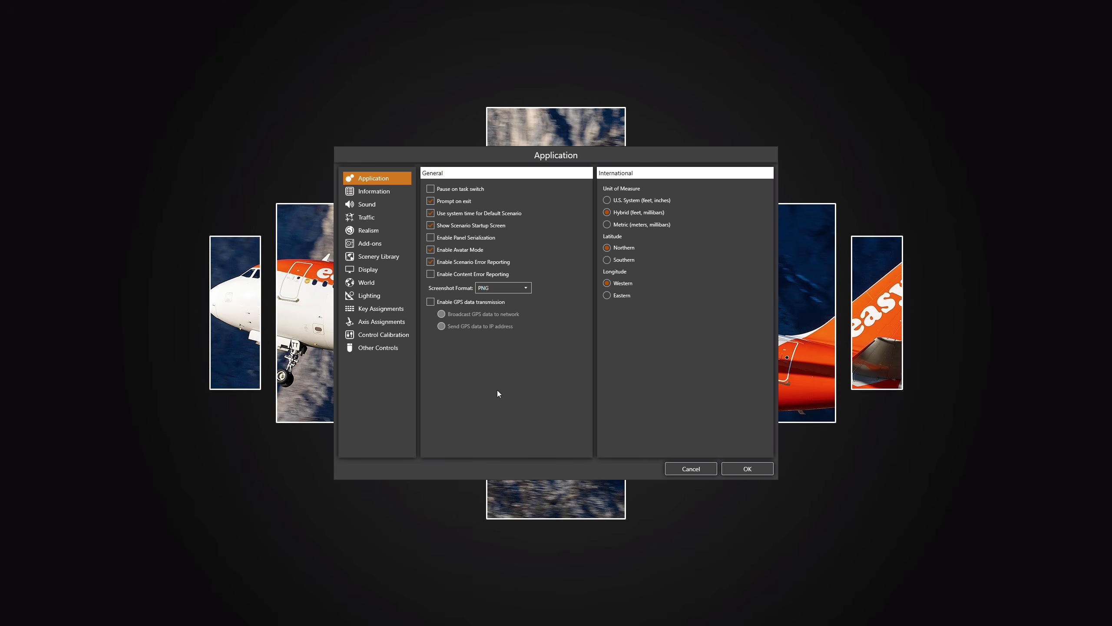
pyautogui.click(377, 245)
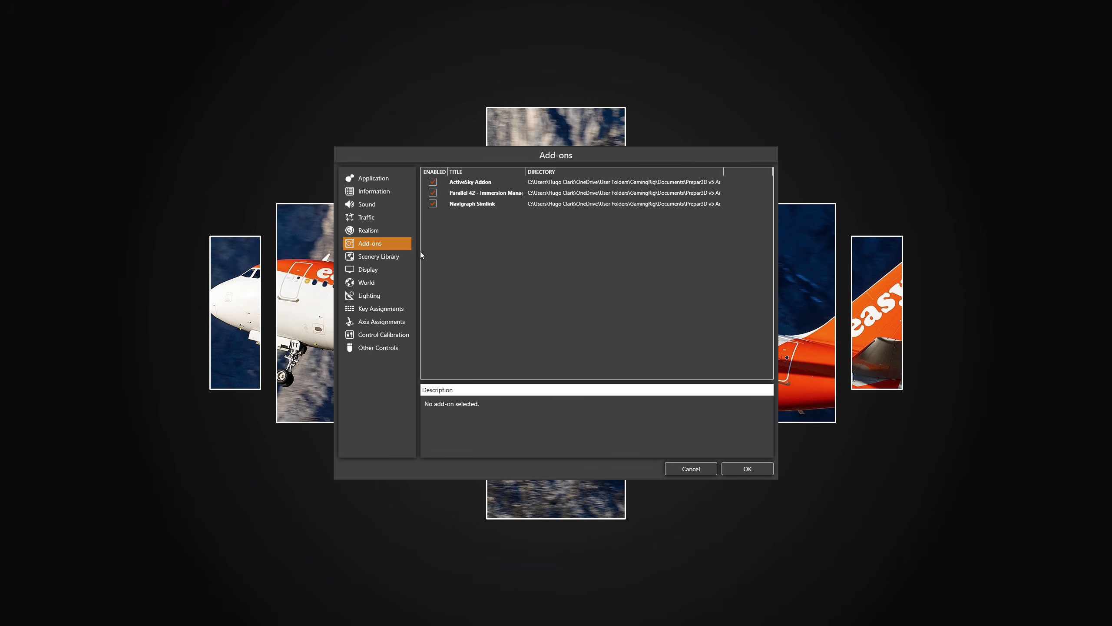
pyautogui.click(380, 257)
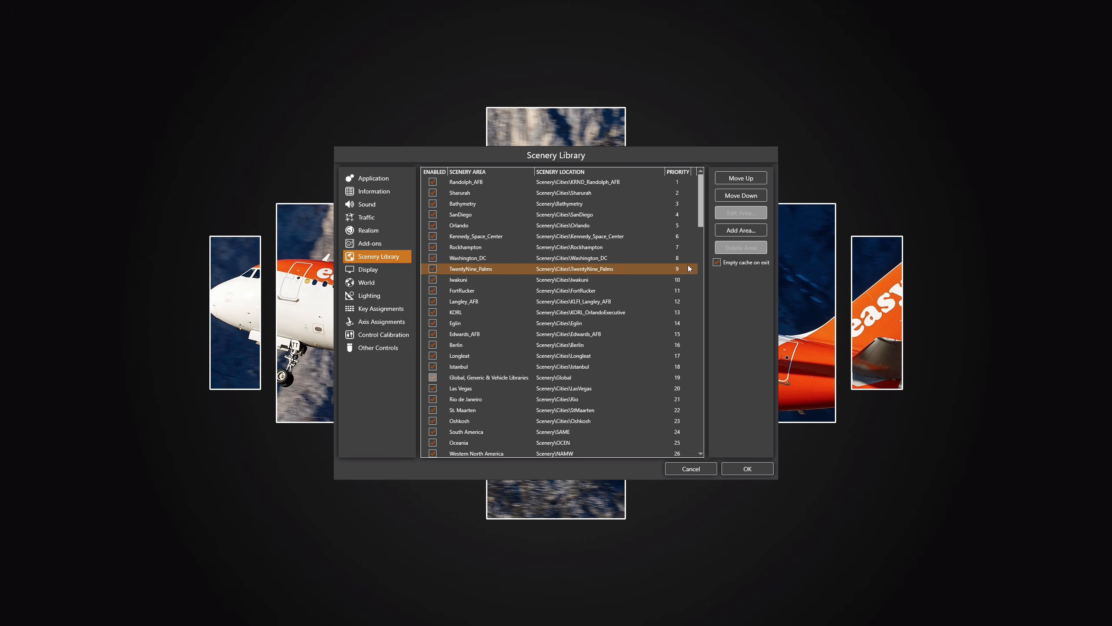
pyautogui.moveTo(700, 208); pyautogui.dragTo(707, 454)
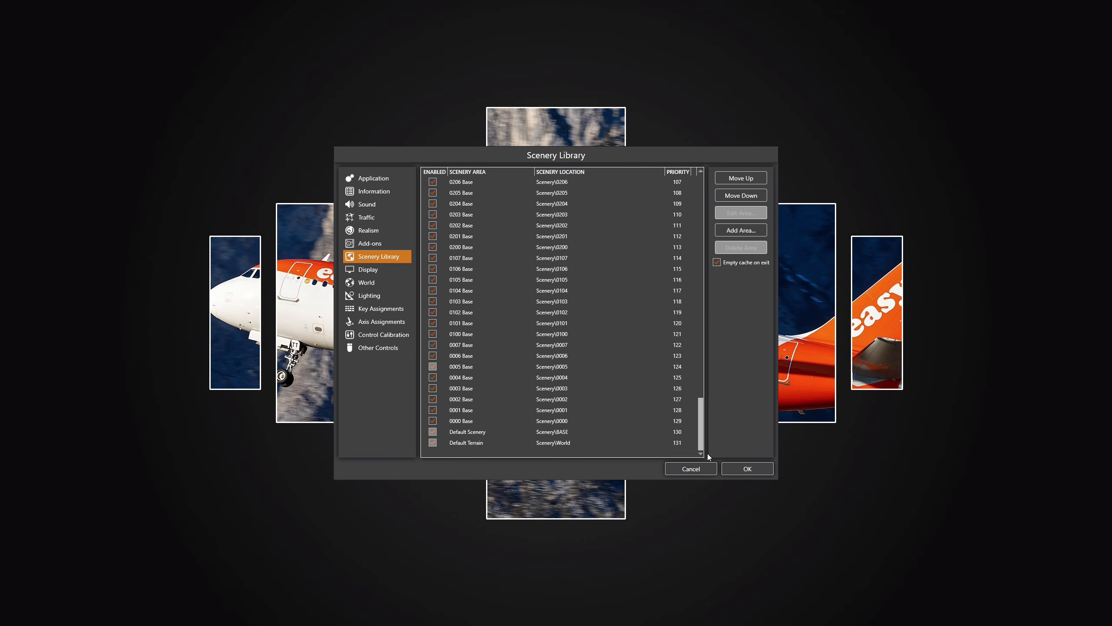
# Step: Cancel Prepar3D's Scenery Library options and, in File Explorer, open add-ons.cfg from C:\ProgramData\Lockheed Martin\Prepar3D v5
pyautogui.moveTo(702, 411); pyautogui.dragTo(658, 115)
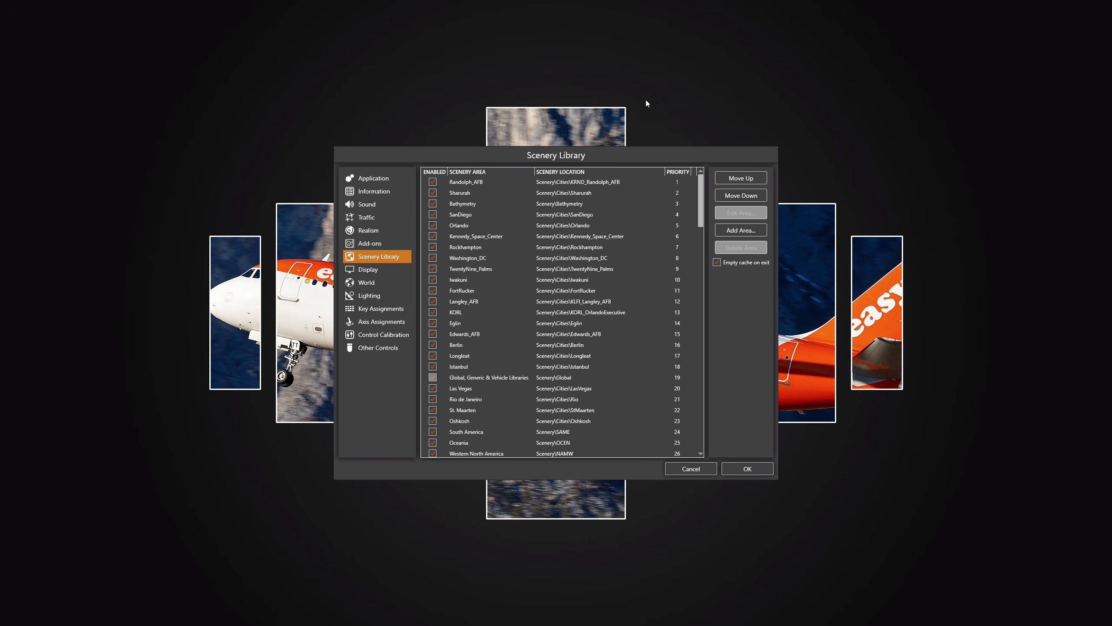
pyautogui.click(691, 468)
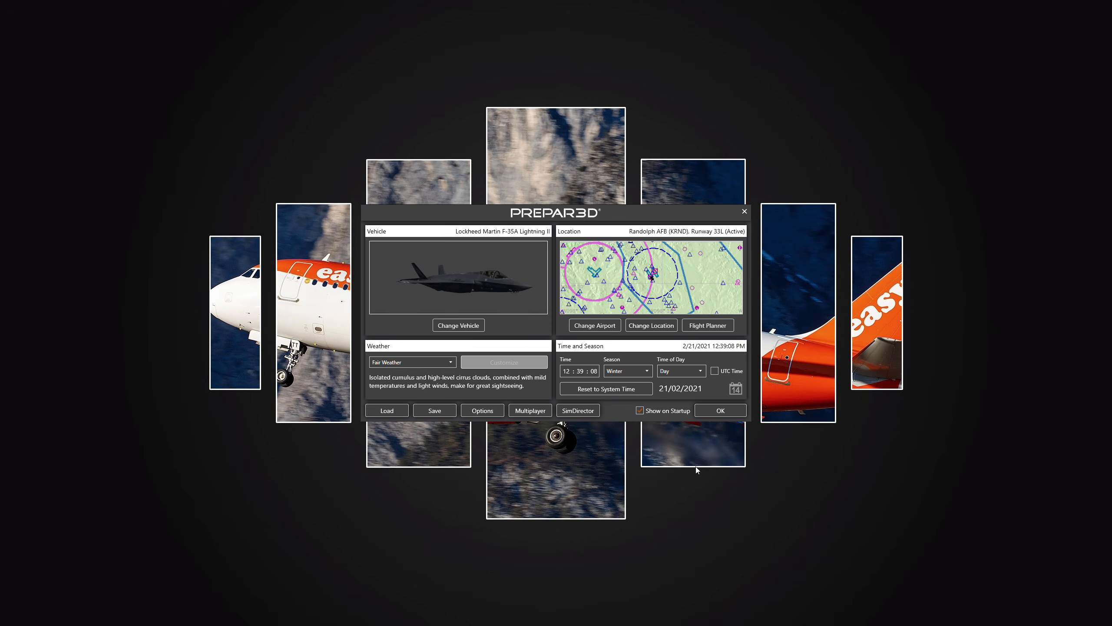
pyautogui.hotkey('alt', 'Tab')
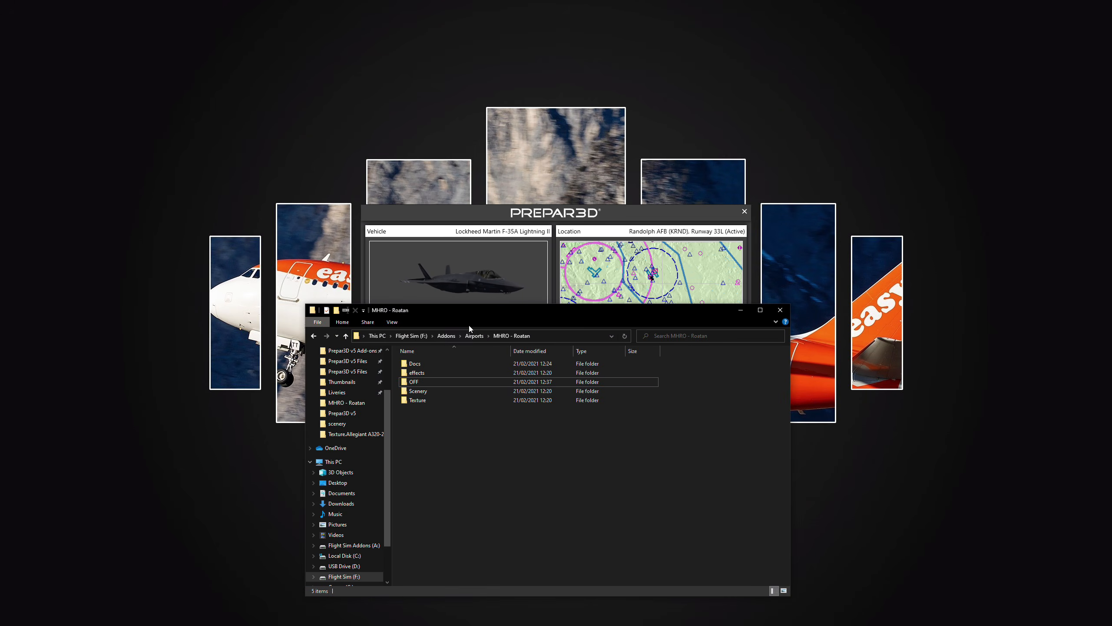
pyautogui.moveTo(469, 310); pyautogui.dragTo(496, 272)
pyautogui.doubleClick(476, 341)
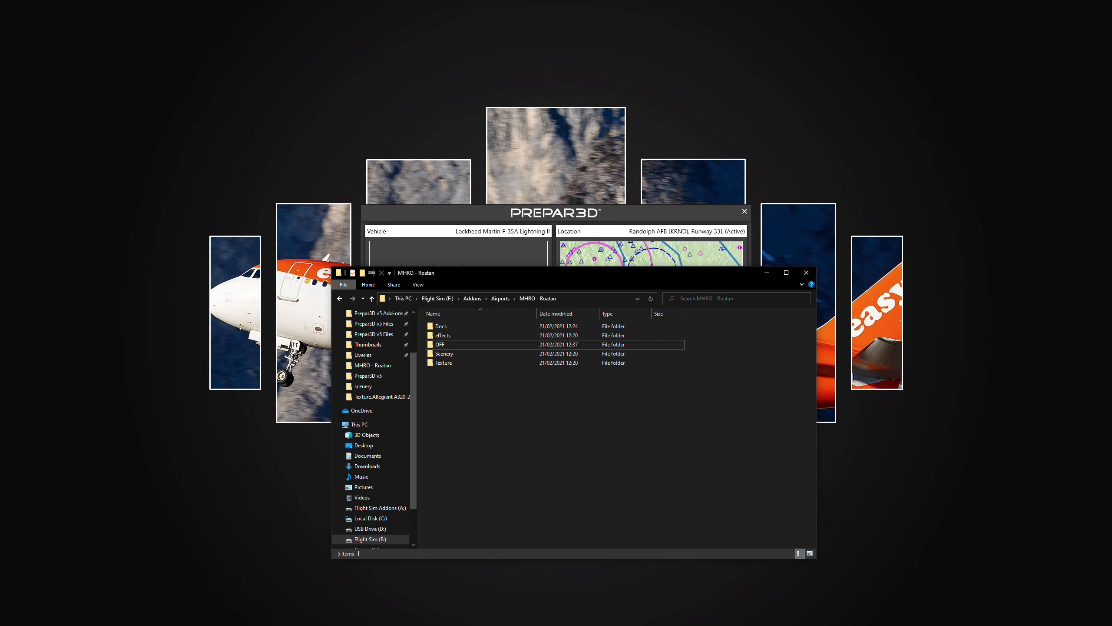
pyautogui.click(382, 520)
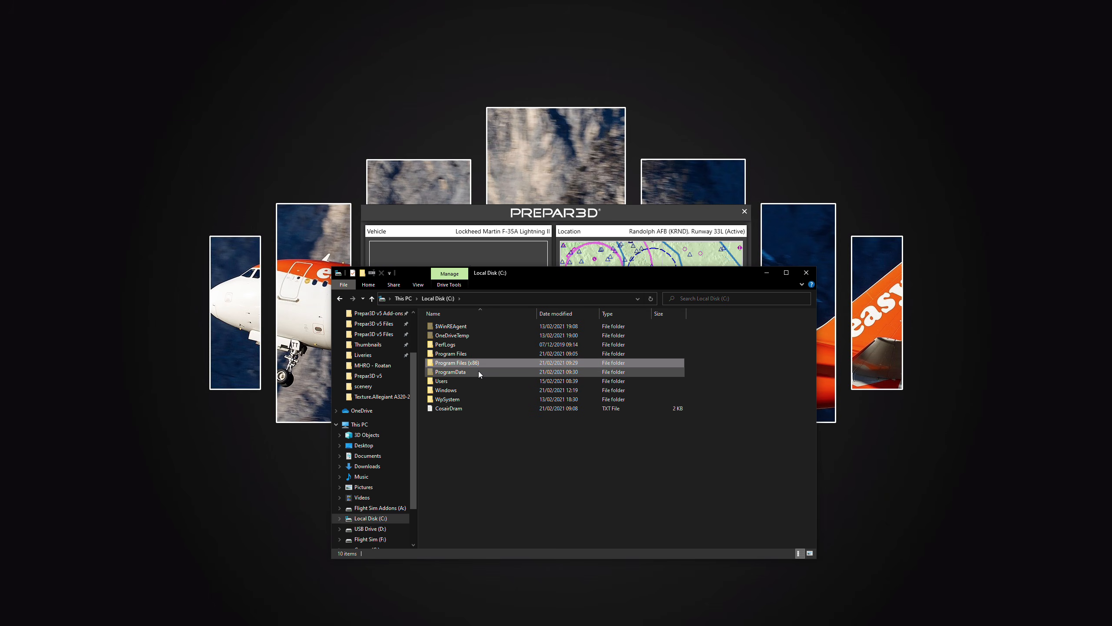
pyautogui.doubleClick(478, 371)
pyautogui.doubleClick(471, 417)
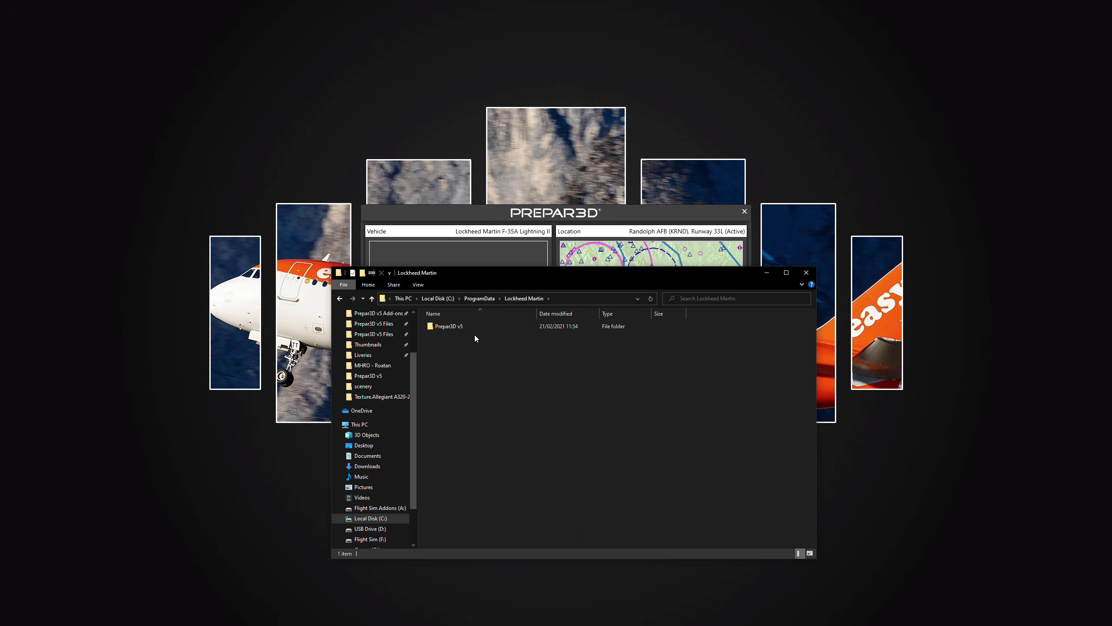
pyautogui.doubleClick(474, 327)
pyautogui.click(474, 355)
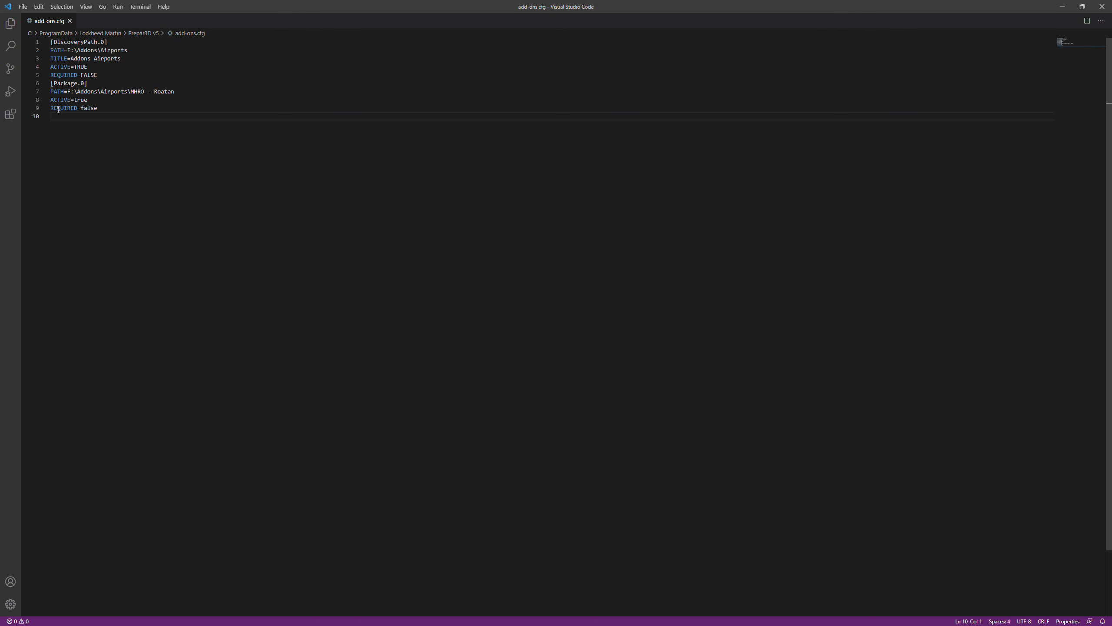
# Step: Examine the Package.0 entry and its MHRO - Roatan path in add-ons.cfg, then minimize the editor
pyautogui.keyDown('shift'); pyautogui.click(40, 88); pyautogui.keyUp('shift')
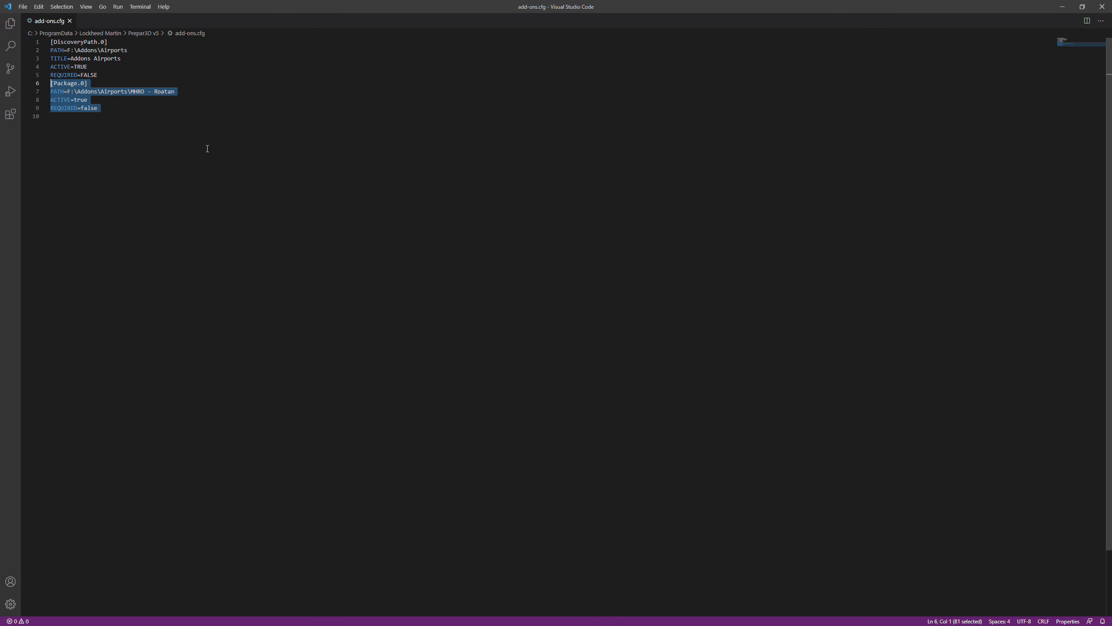
pyautogui.moveTo(174, 92); pyautogui.dragTo(132, 96)
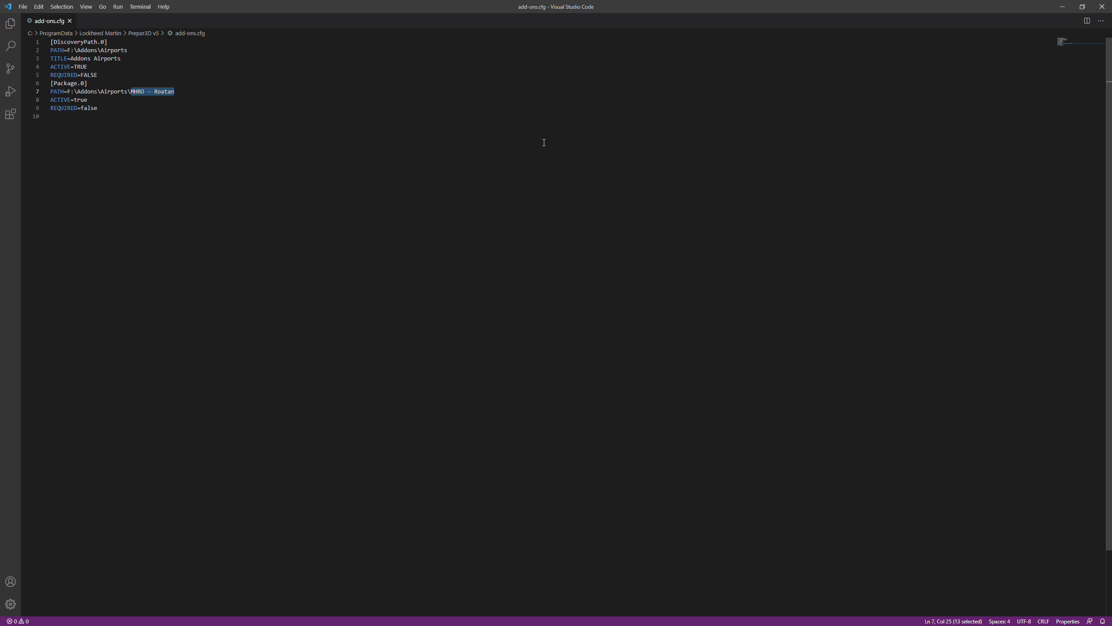
pyautogui.click(1062, 7)
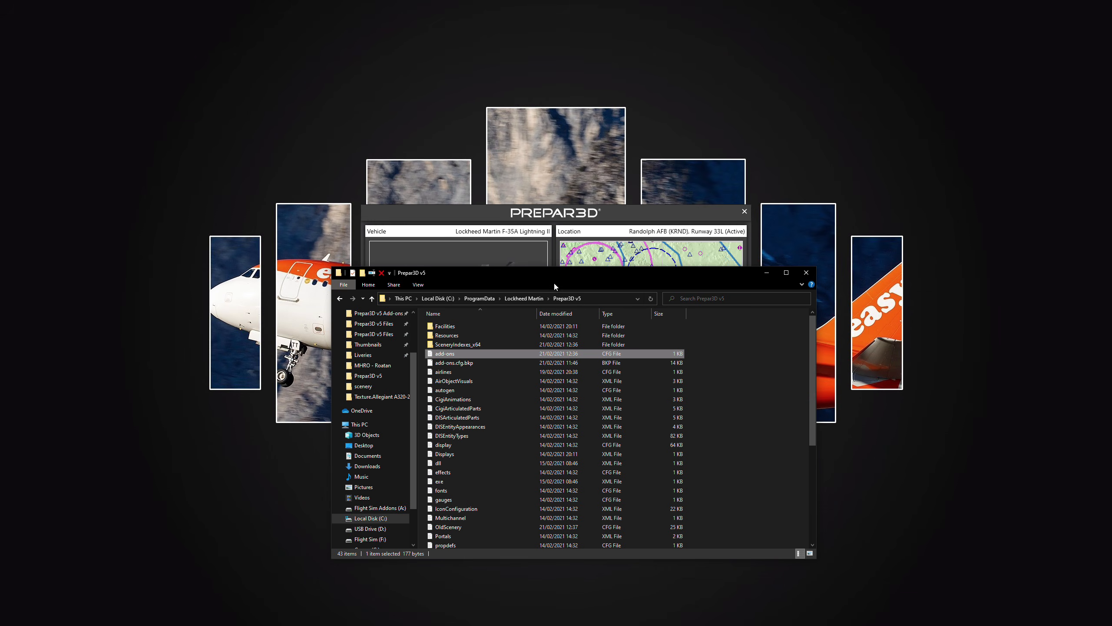
# Step: In File Explorer, move the add-on XML file from the OFF folder back into F:\Addons\Airports\MHRO - Roatan
pyautogui.click(380, 507)
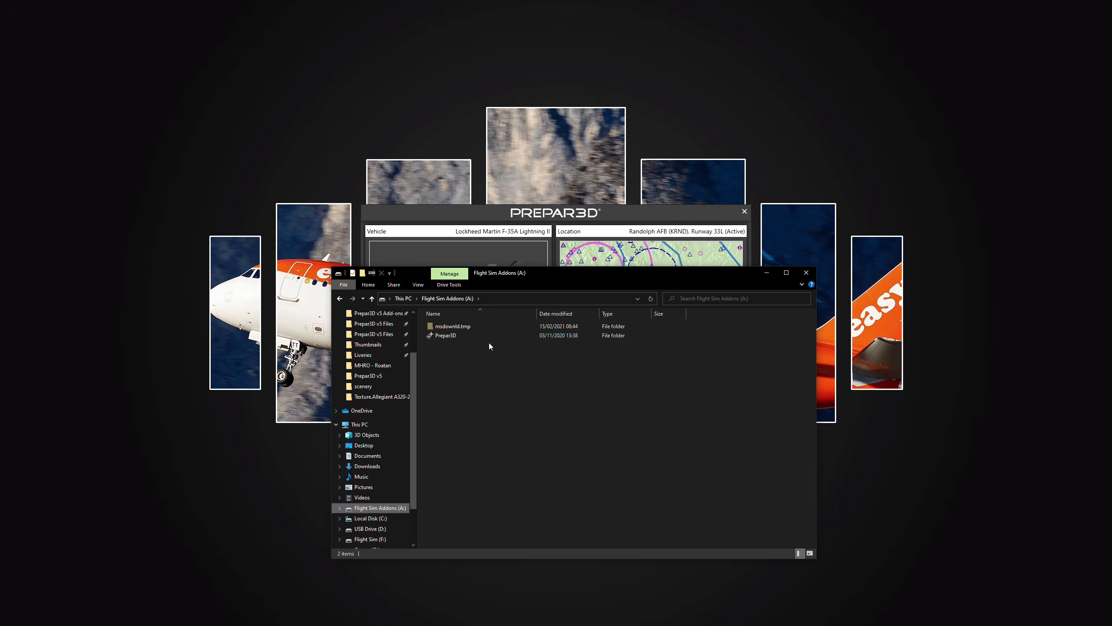
pyautogui.click(396, 538)
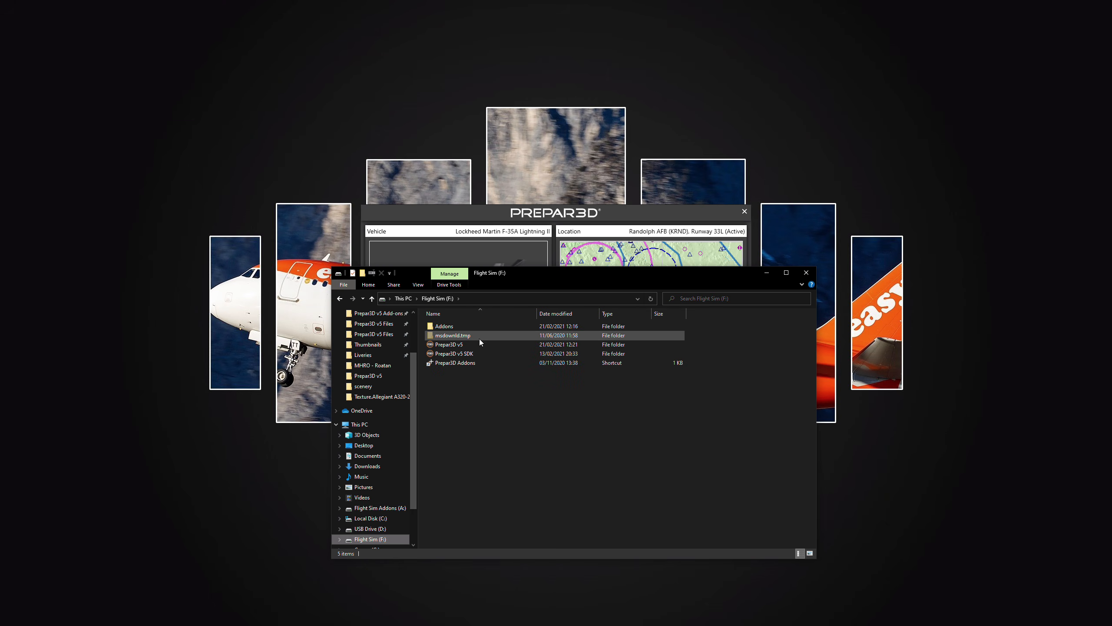
pyautogui.doubleClick(473, 326)
pyautogui.doubleClick(473, 326)
pyautogui.doubleClick(474, 326)
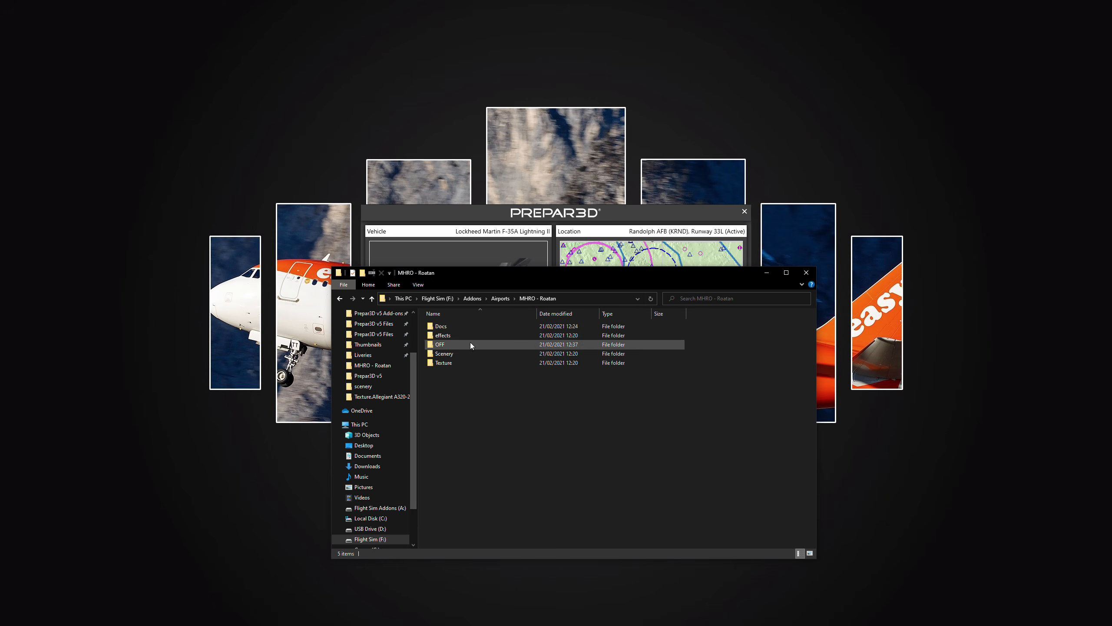
pyautogui.doubleClick(470, 345)
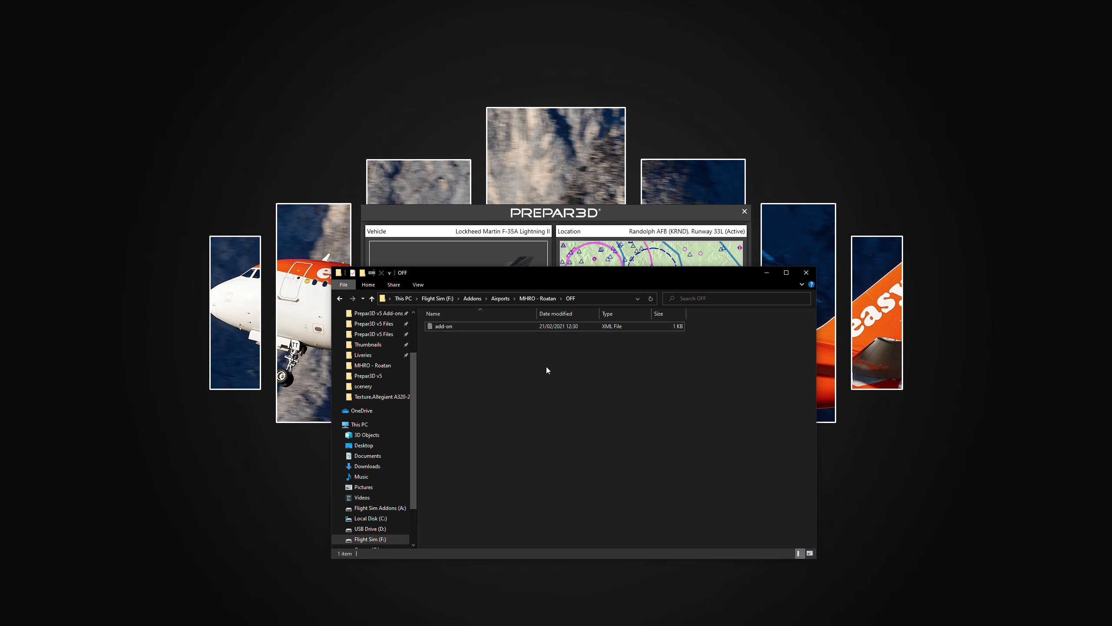
pyautogui.press('BackSpace')
pyautogui.hotkey('ctrl', 'v')
# Step: Exit Prepar3D, confirming the prompt, and minimize the File Explorer window
pyautogui.click(745, 211)
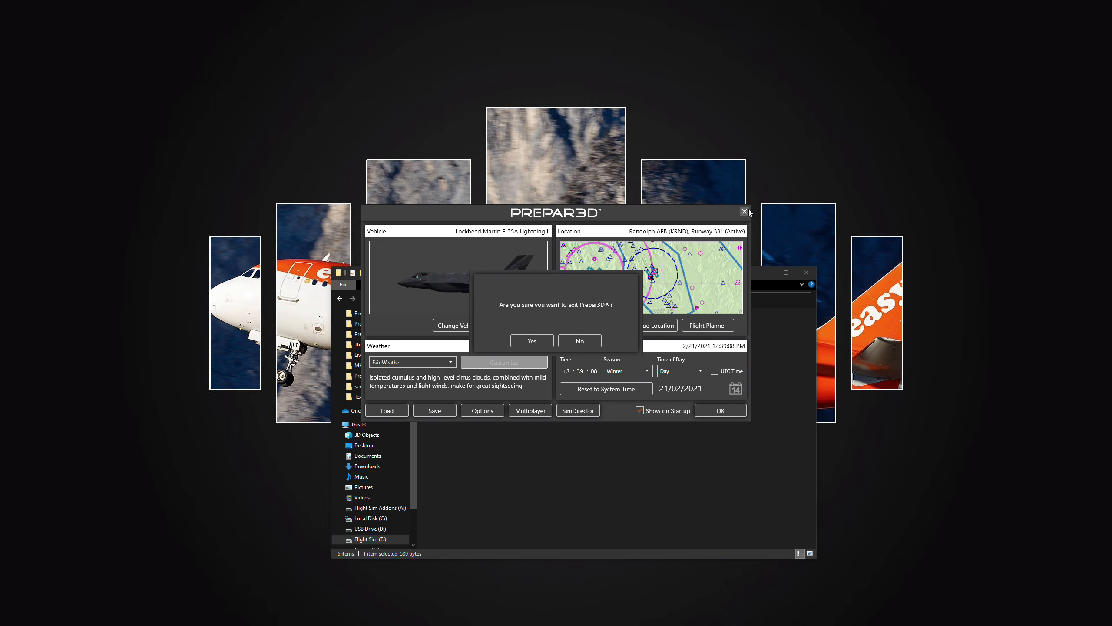
pyautogui.click(536, 342)
pyautogui.moveTo(501, 406); pyautogui.dragTo(443, 373)
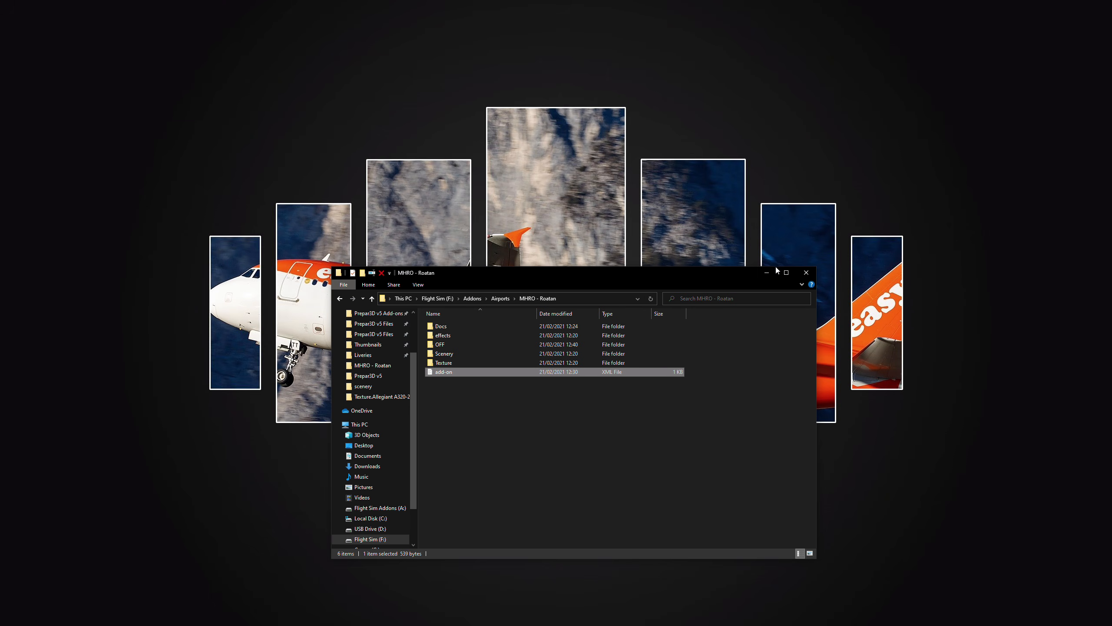
pyautogui.click(767, 275)
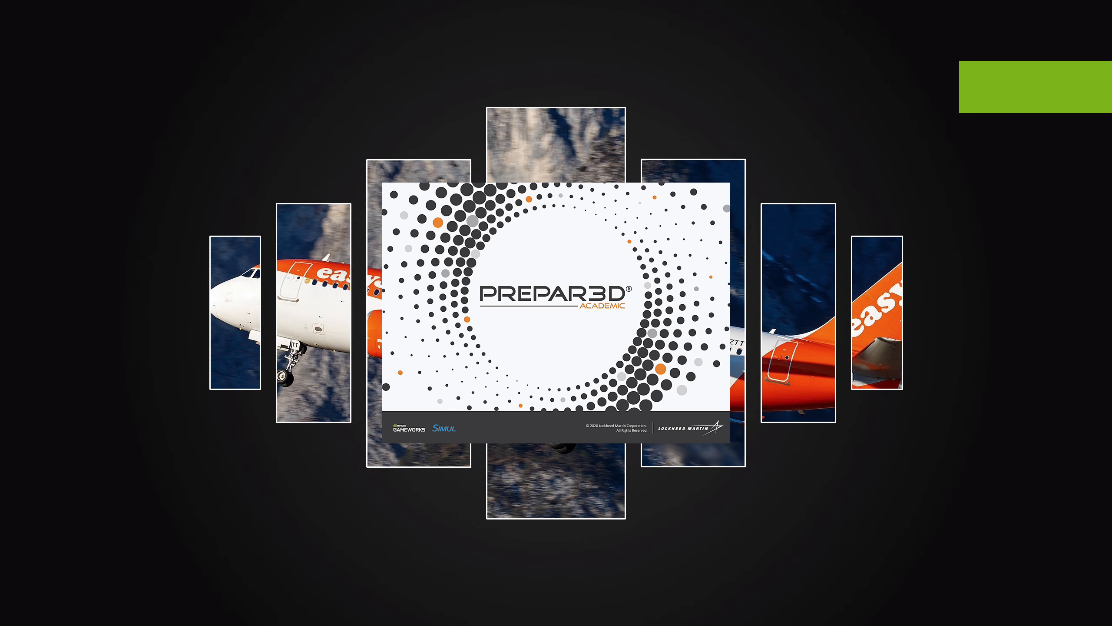
# Step: Review the add-on file in the MHRO - Roatan folder, minimize File Explorer and exit the relaunched Prepar3D
pyautogui.hotkey('alt', 'Tab')
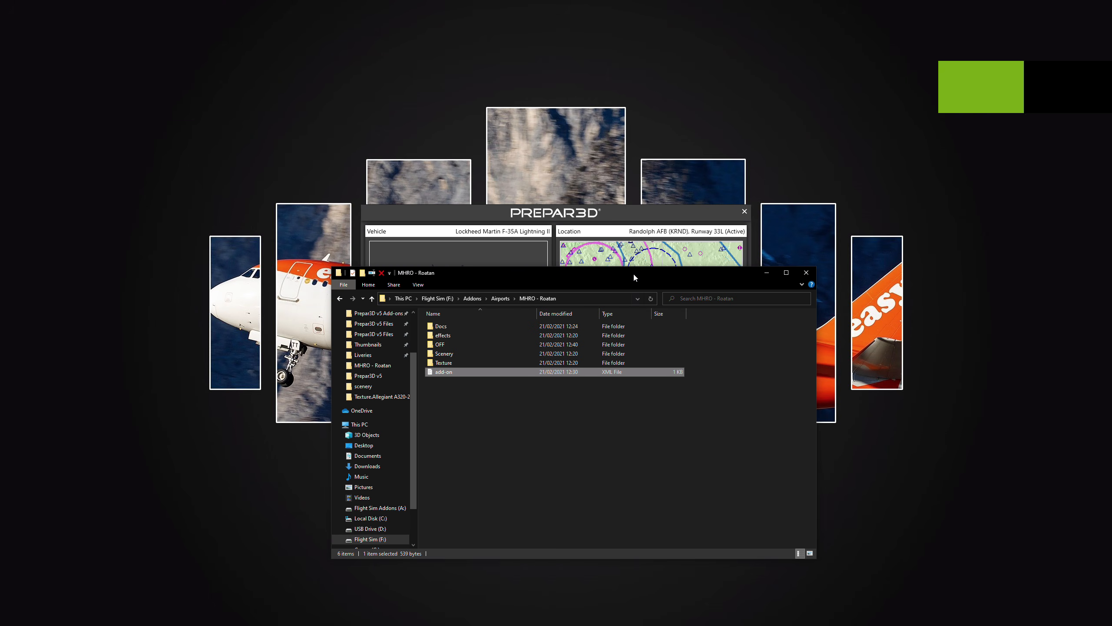
pyautogui.moveTo(459, 398); pyautogui.dragTo(447, 346)
pyautogui.click(460, 394)
pyautogui.click(766, 273)
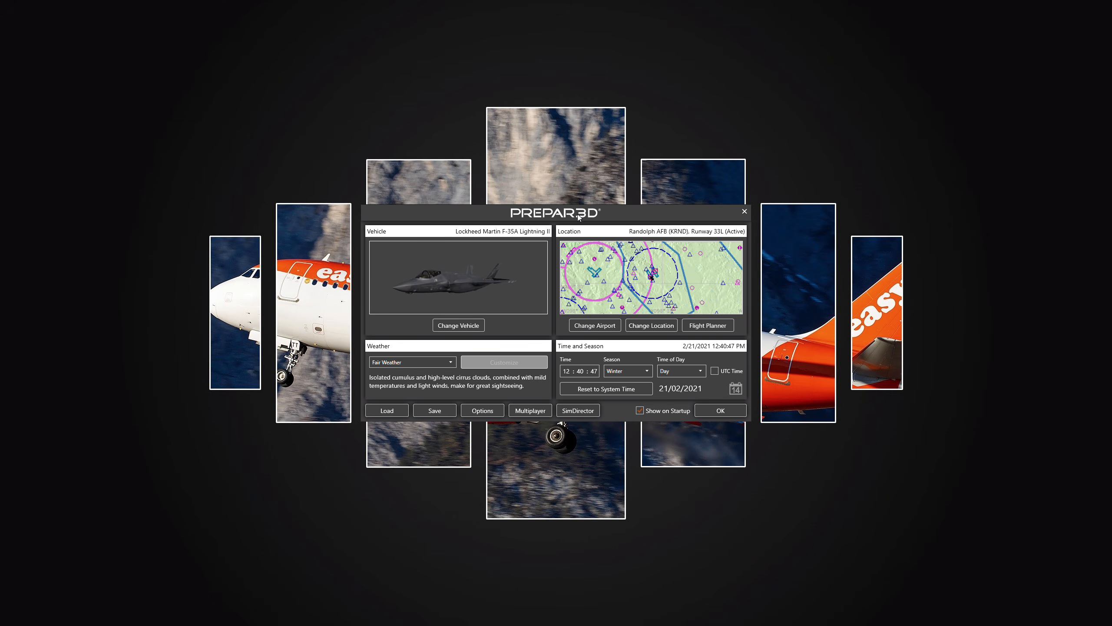
pyautogui.click(744, 211)
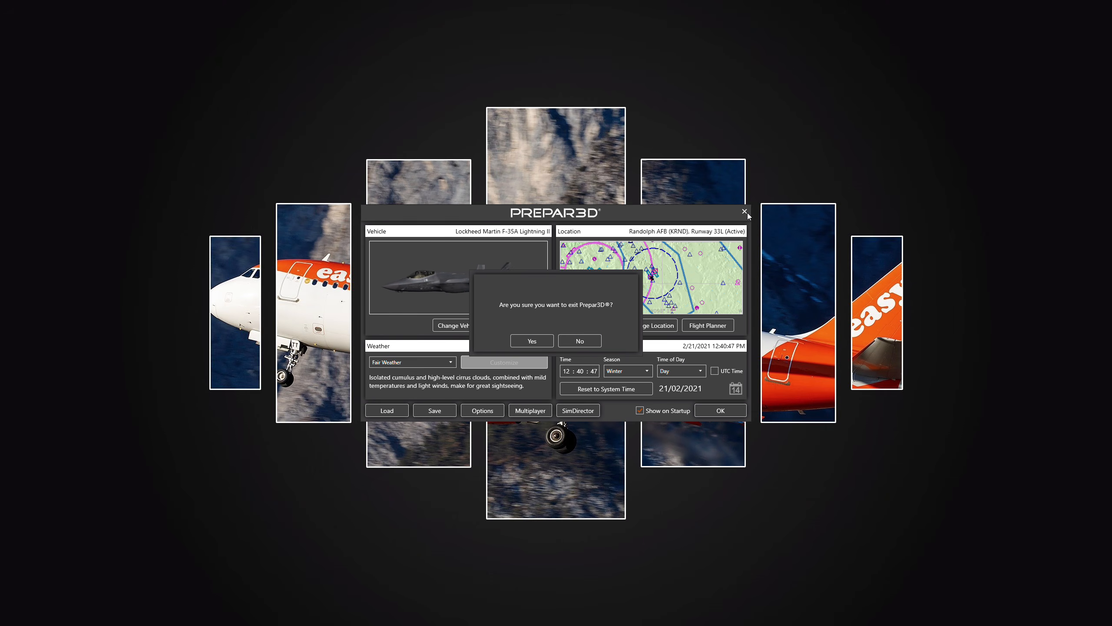
pyautogui.click(544, 342)
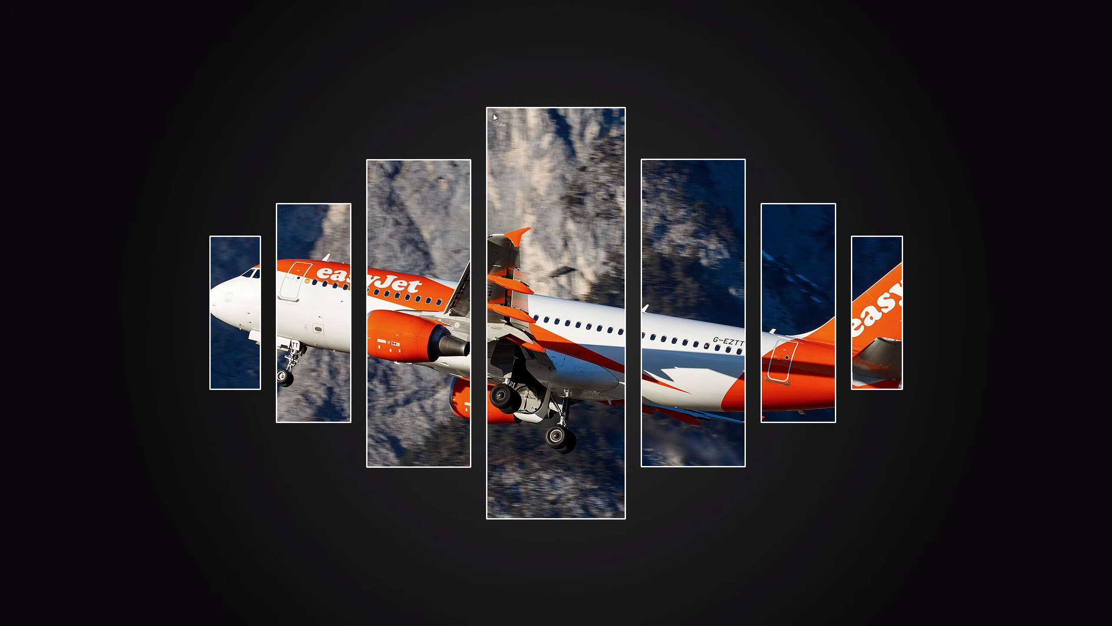
pyautogui.moveTo(489, 112); pyautogui.dragTo(629, 517)
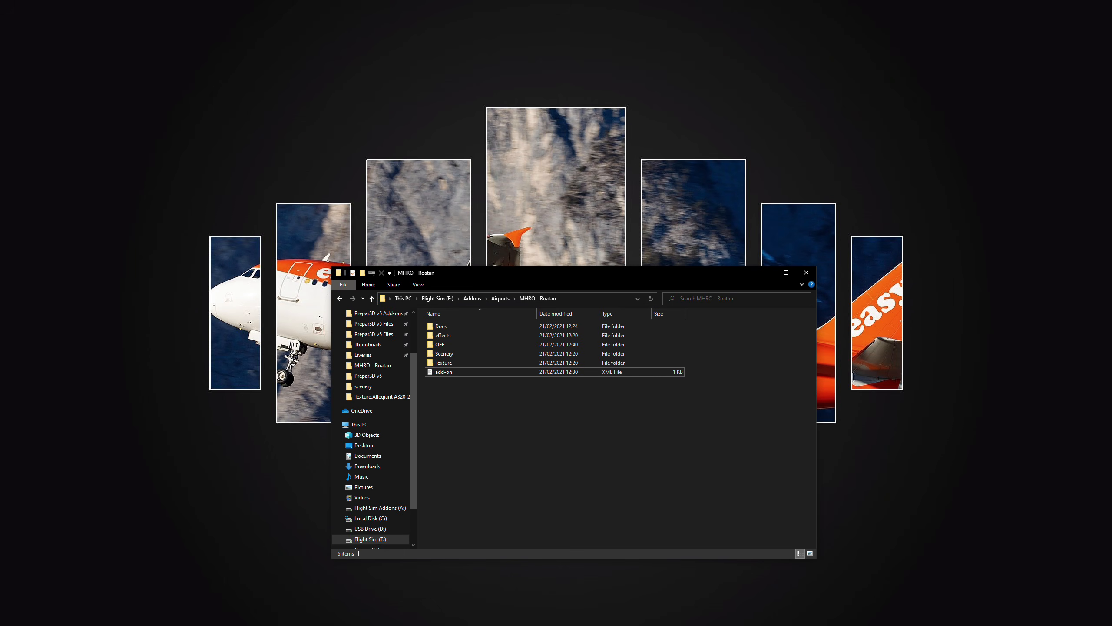
pyautogui.moveTo(559, 477); pyautogui.dragTo(456, 177)
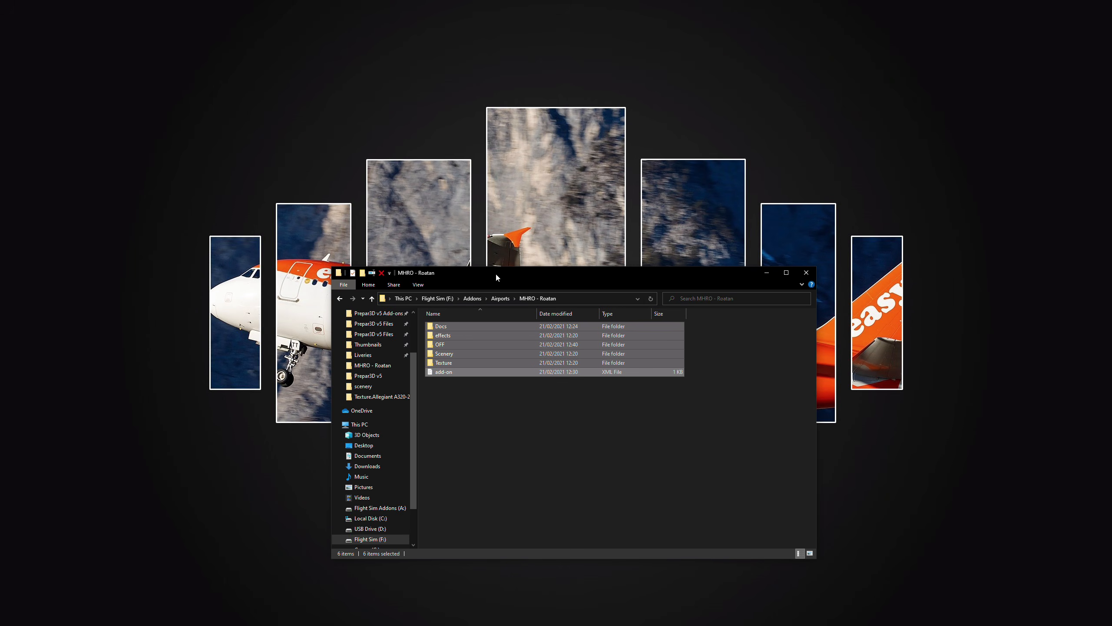
pyautogui.moveTo(496, 275); pyautogui.dragTo(491, 209)
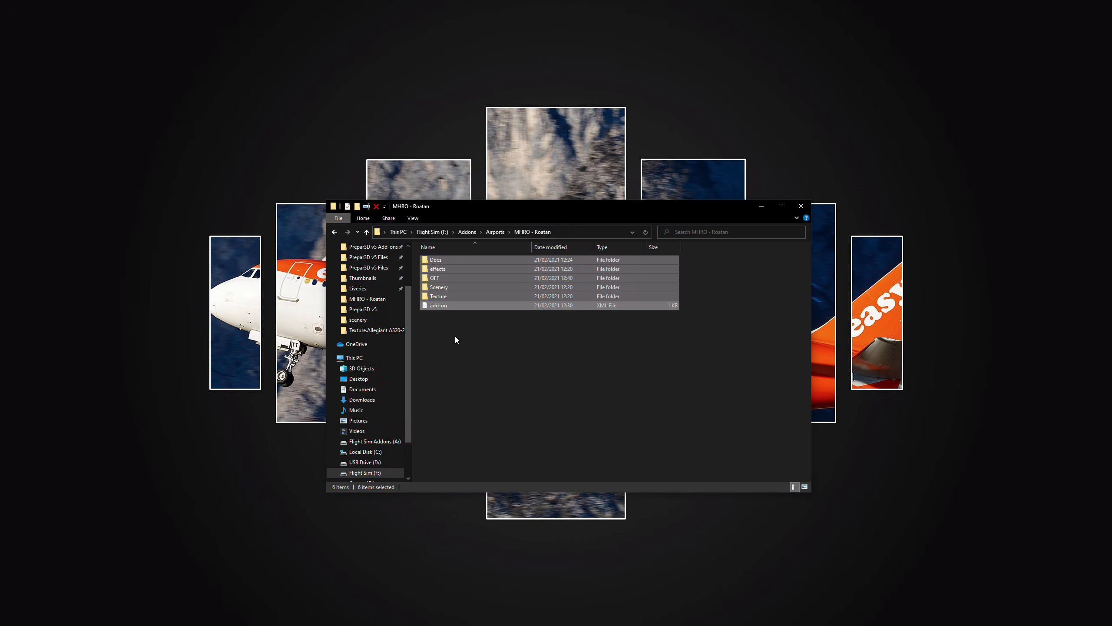
pyautogui.moveTo(455, 335); pyautogui.dragTo(475, 313)
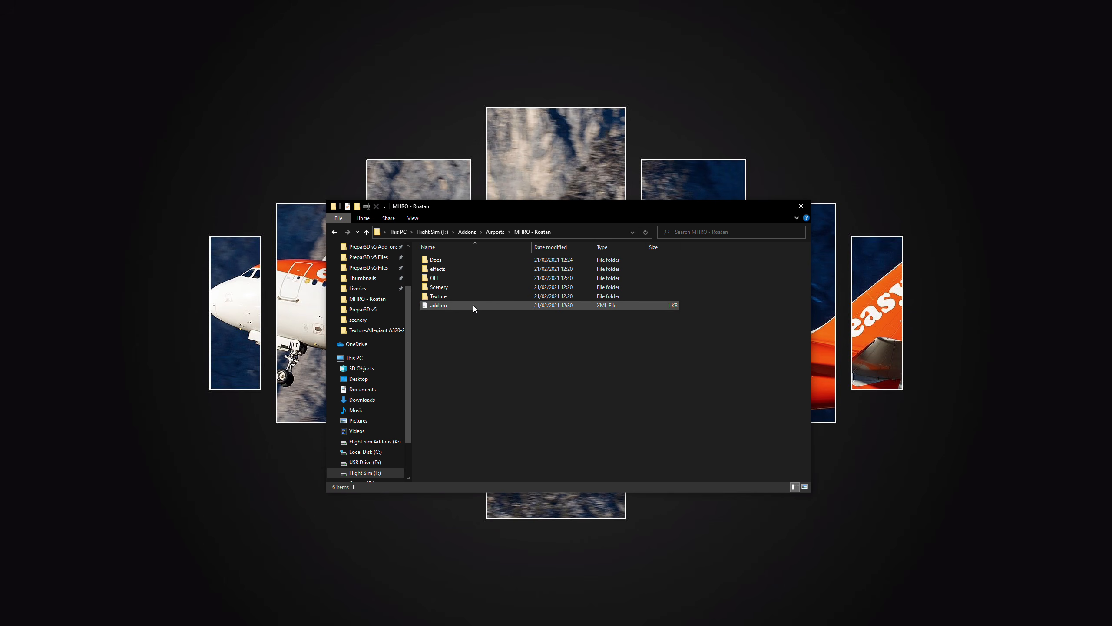
# Step: Turn off the display of hidden items at the root of the Flight Sim (F:) drive and minimize File Explorer
pyautogui.click(495, 231)
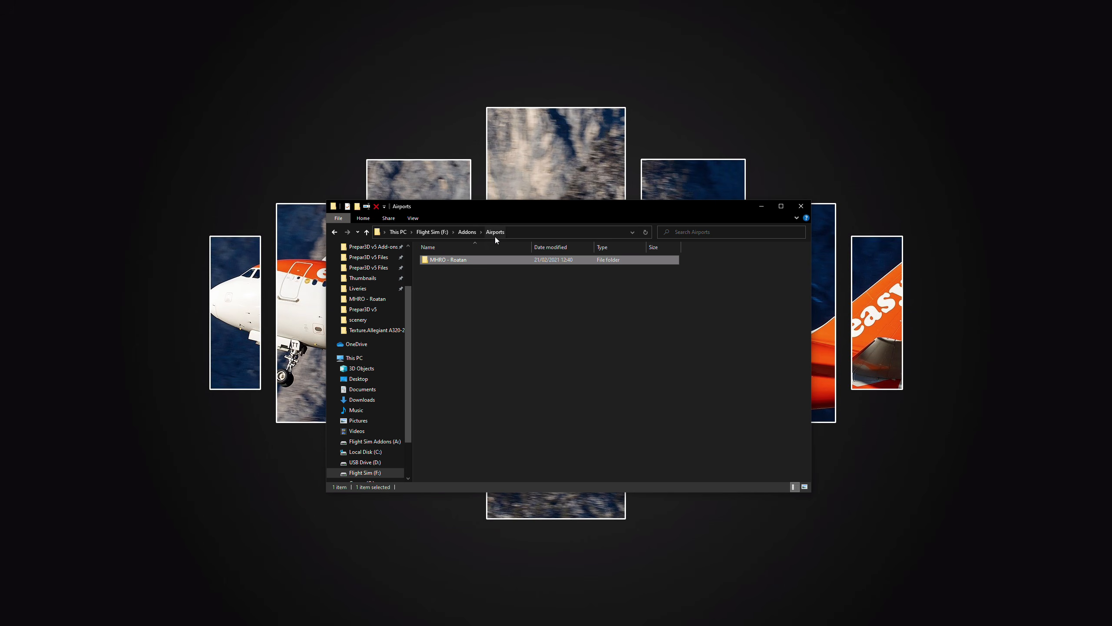
pyautogui.click(467, 232)
pyautogui.click(432, 231)
pyautogui.click(413, 218)
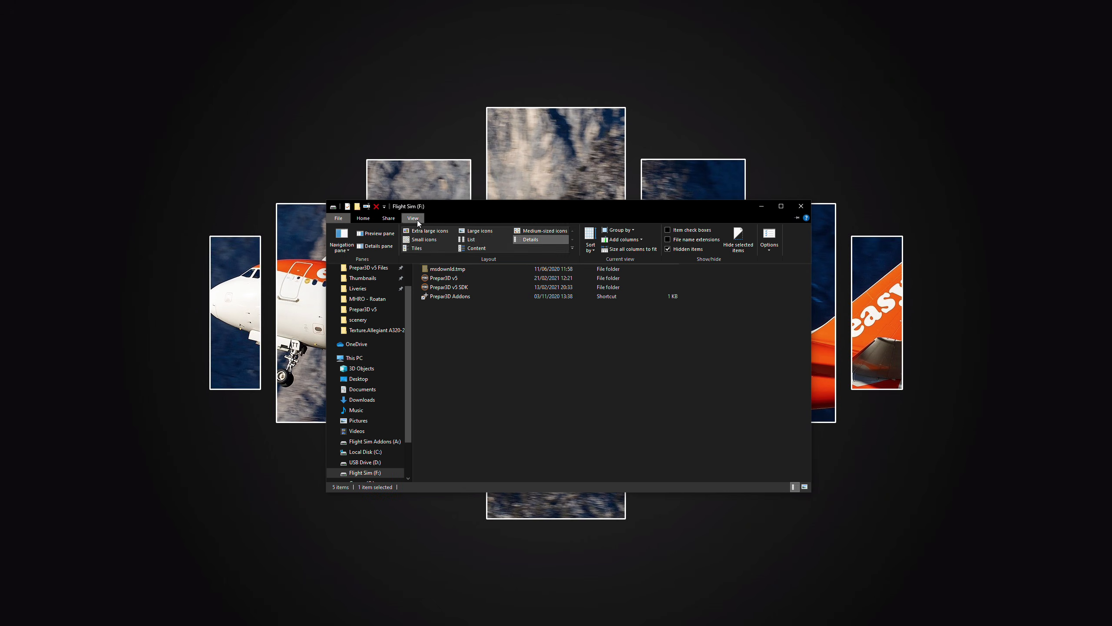
pyautogui.click(667, 249)
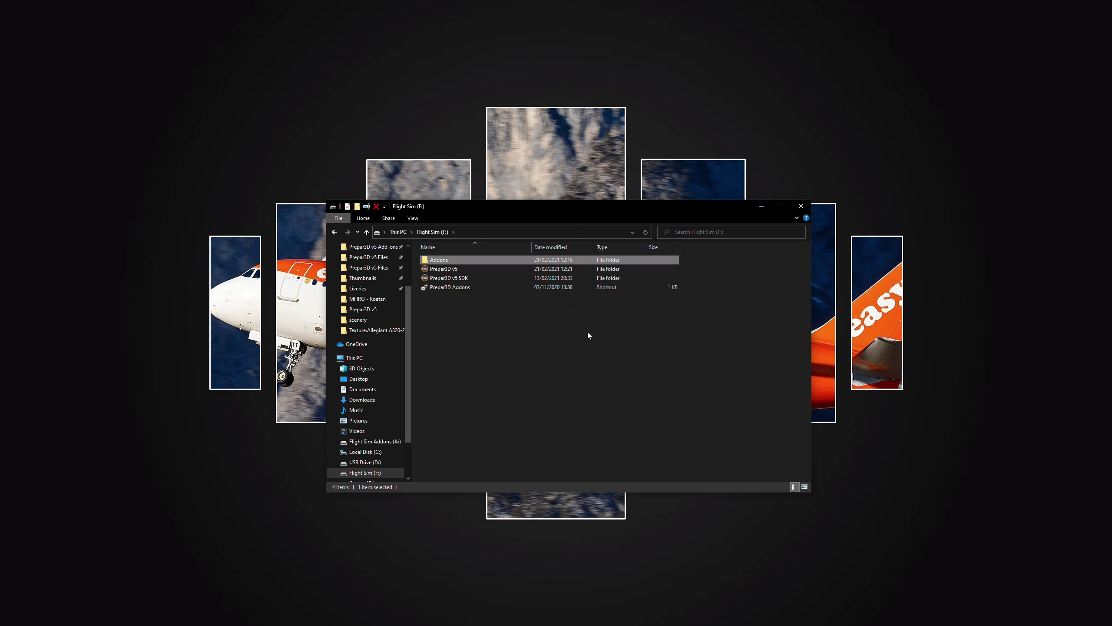
pyautogui.moveTo(583, 331); pyautogui.dragTo(427, 224)
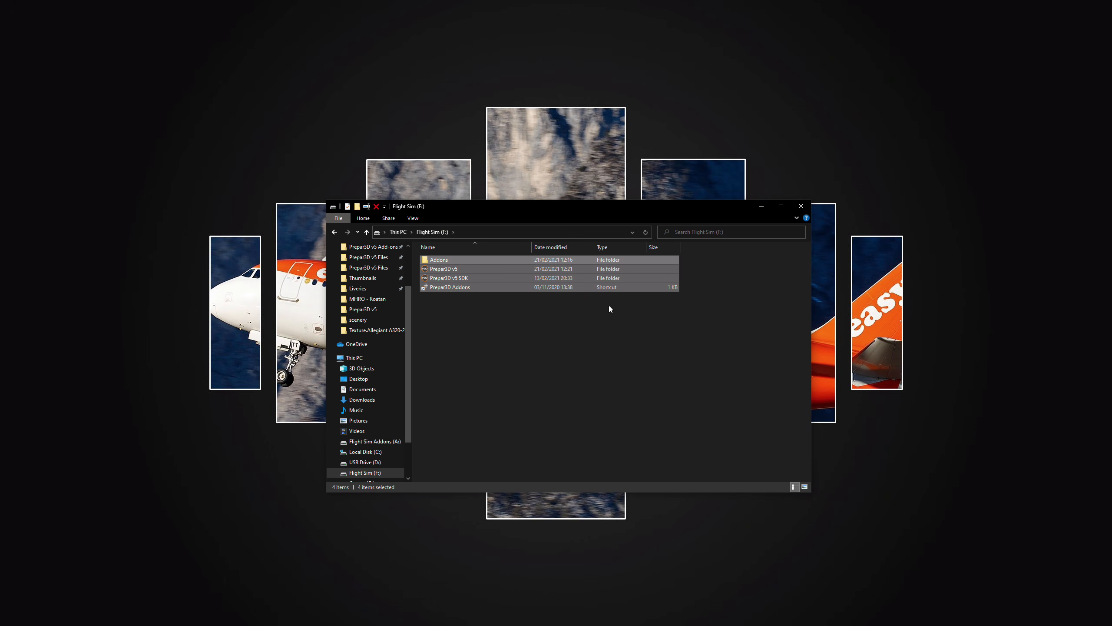
pyautogui.click(573, 314)
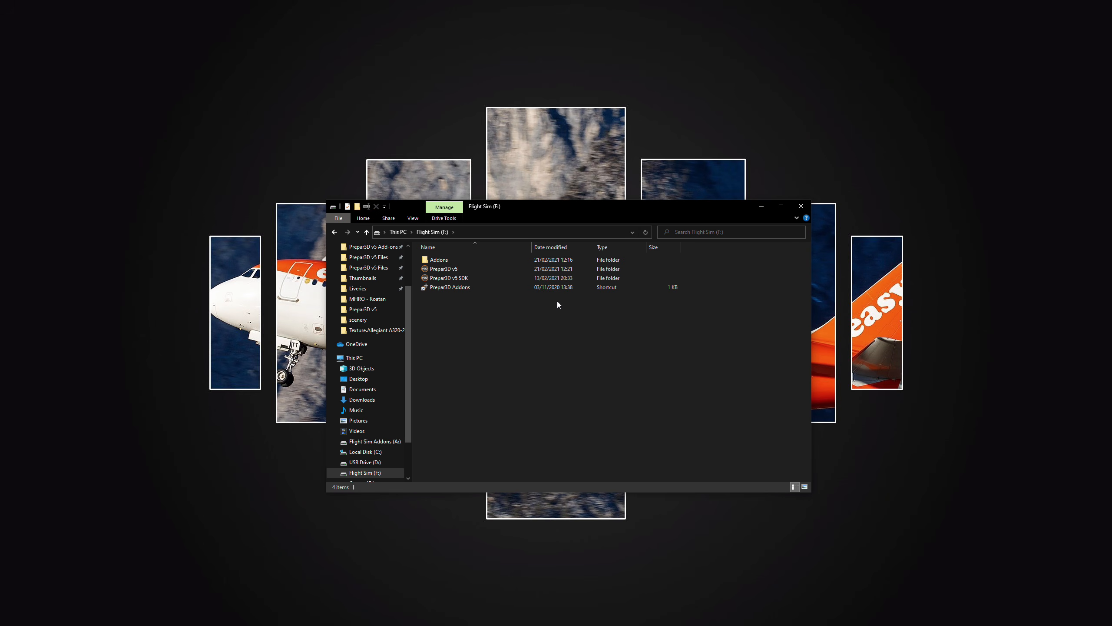
pyautogui.click(761, 206)
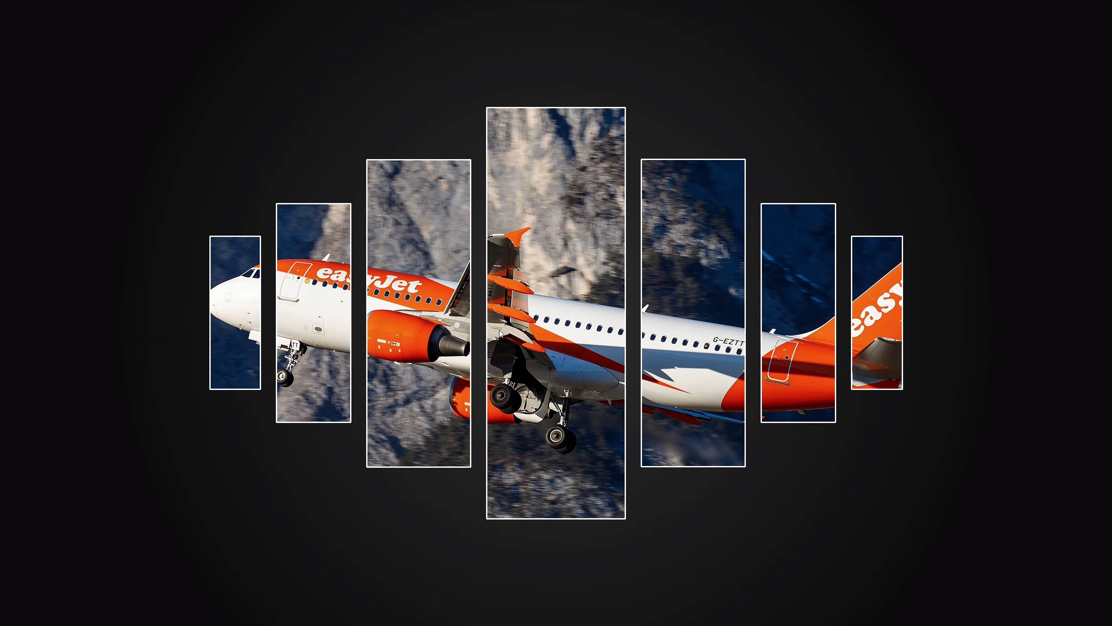